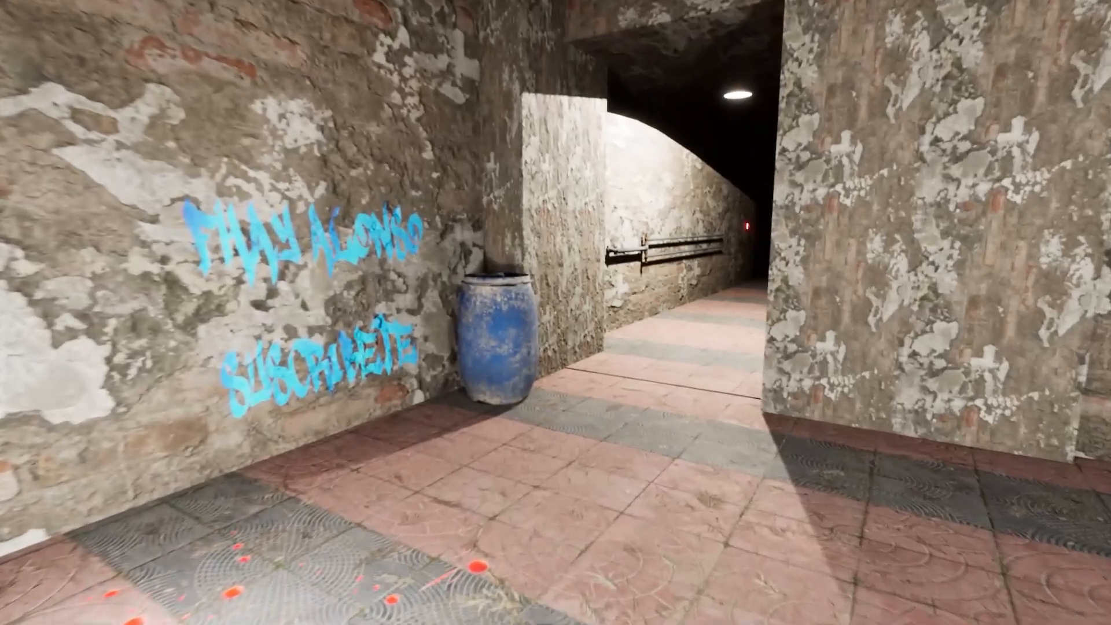
key(w)
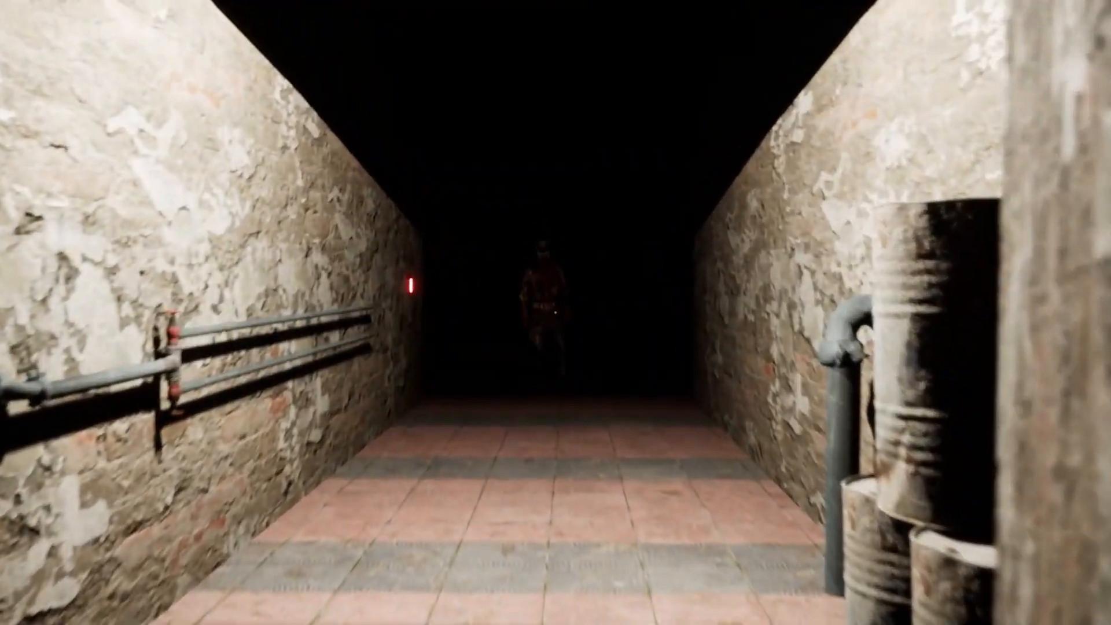
key(w)
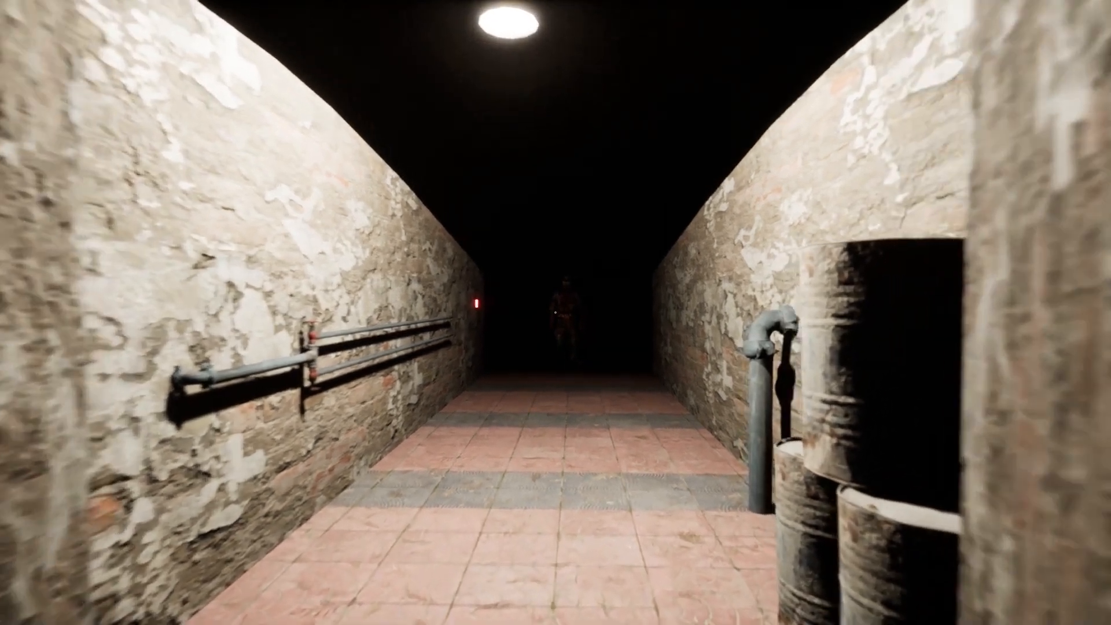
key(w)
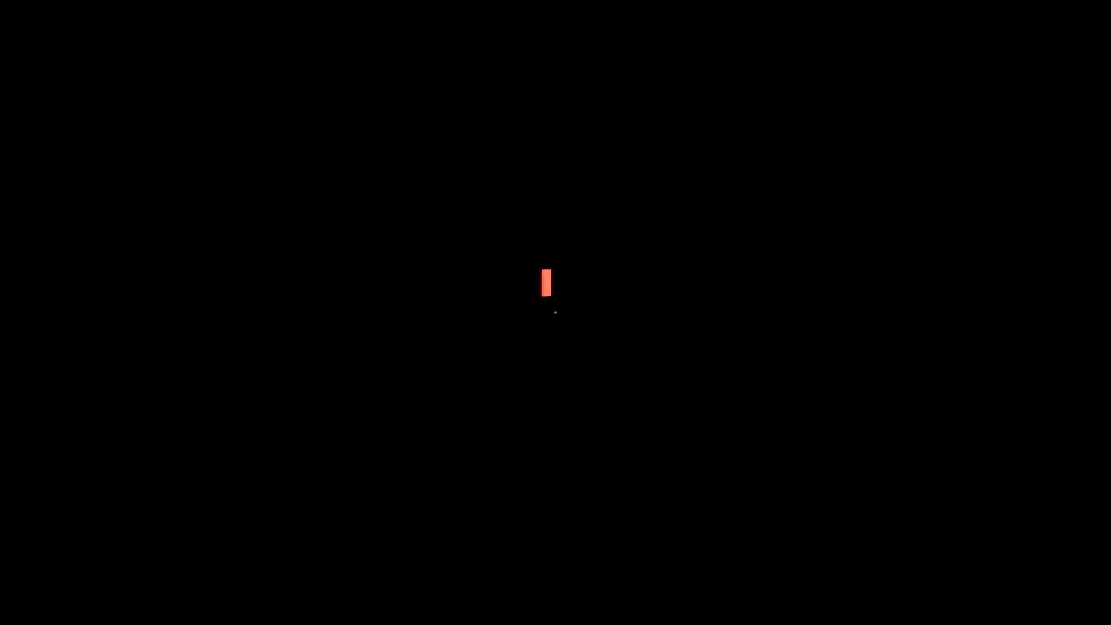
key(w)
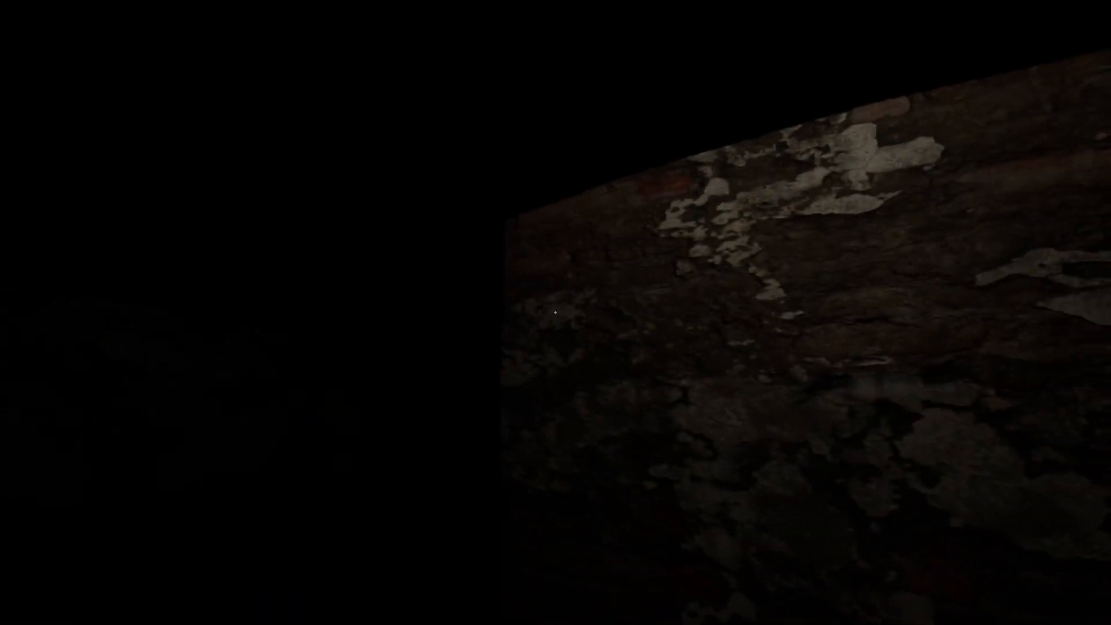
key(w)
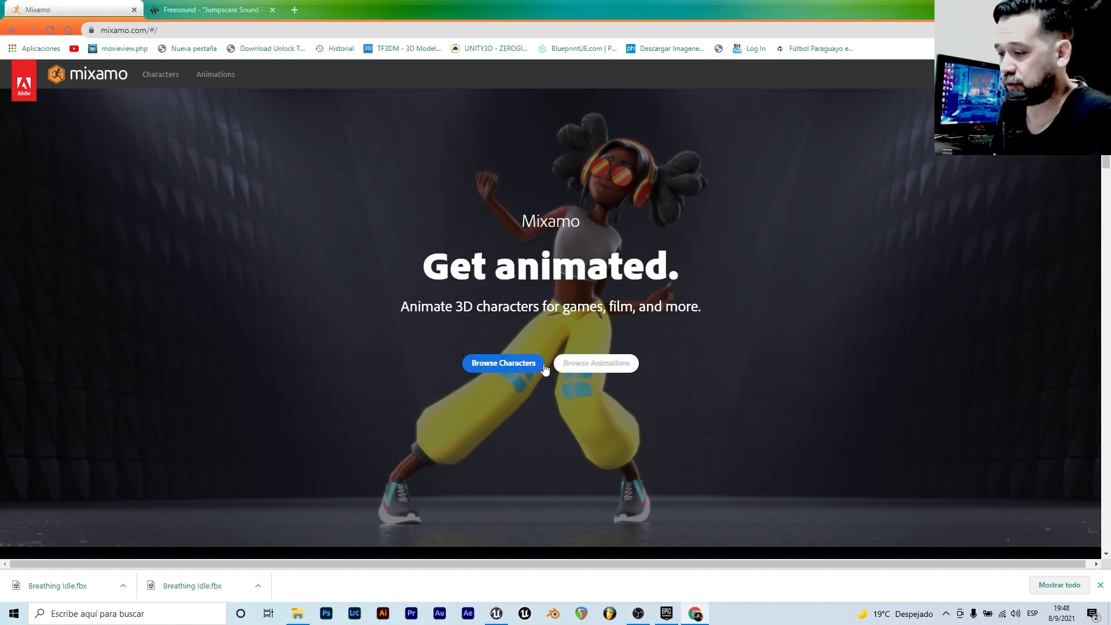
- Open the Mixamo characters and download the war zombie with its Breathing Idle animation as FBX Binary, With Skin, at 30 frames per second
click(496, 364)
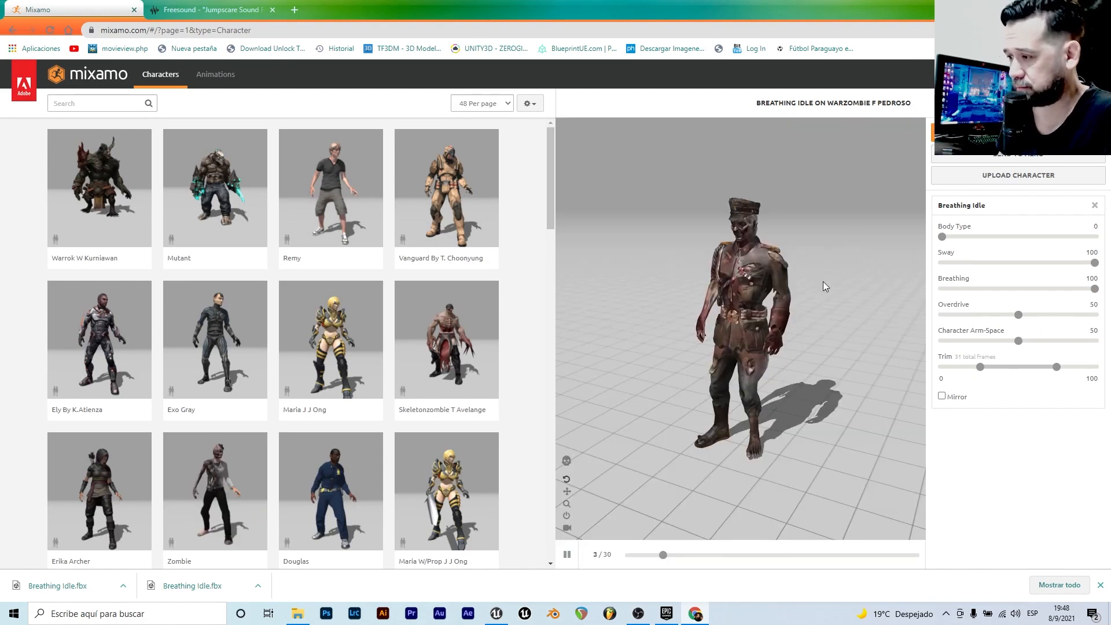
drag(713, 373, 763, 375)
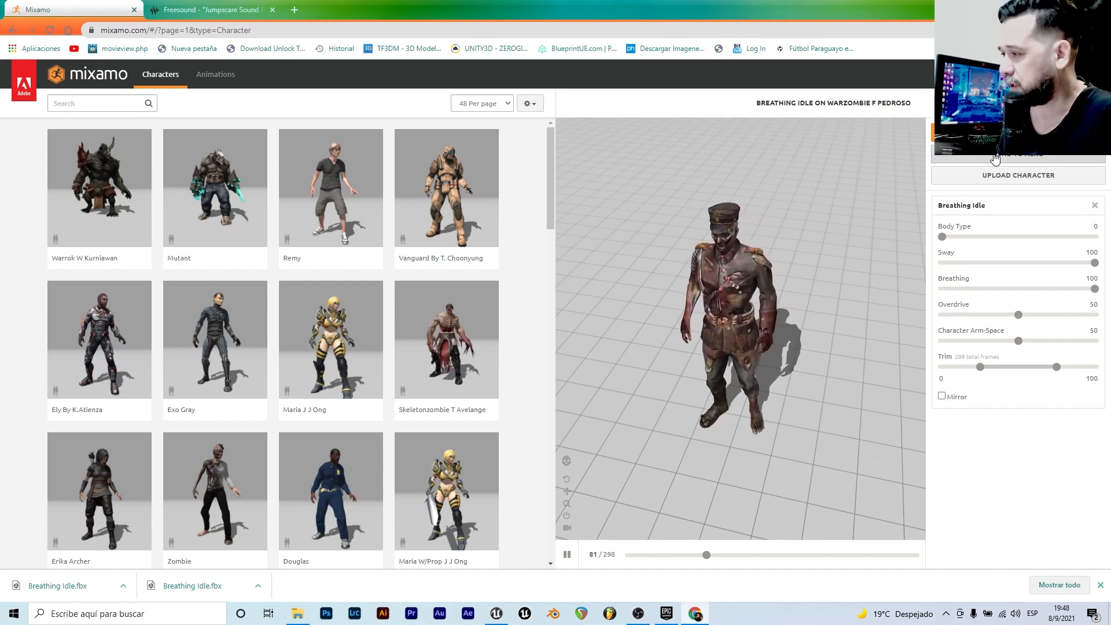
click(949, 133)
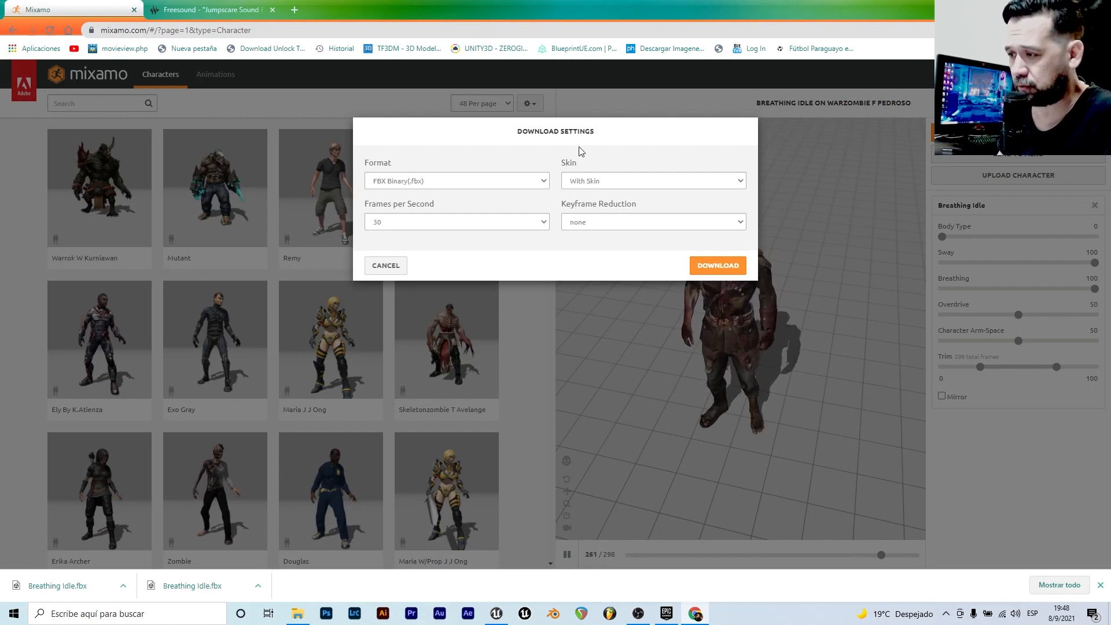
click(629, 181)
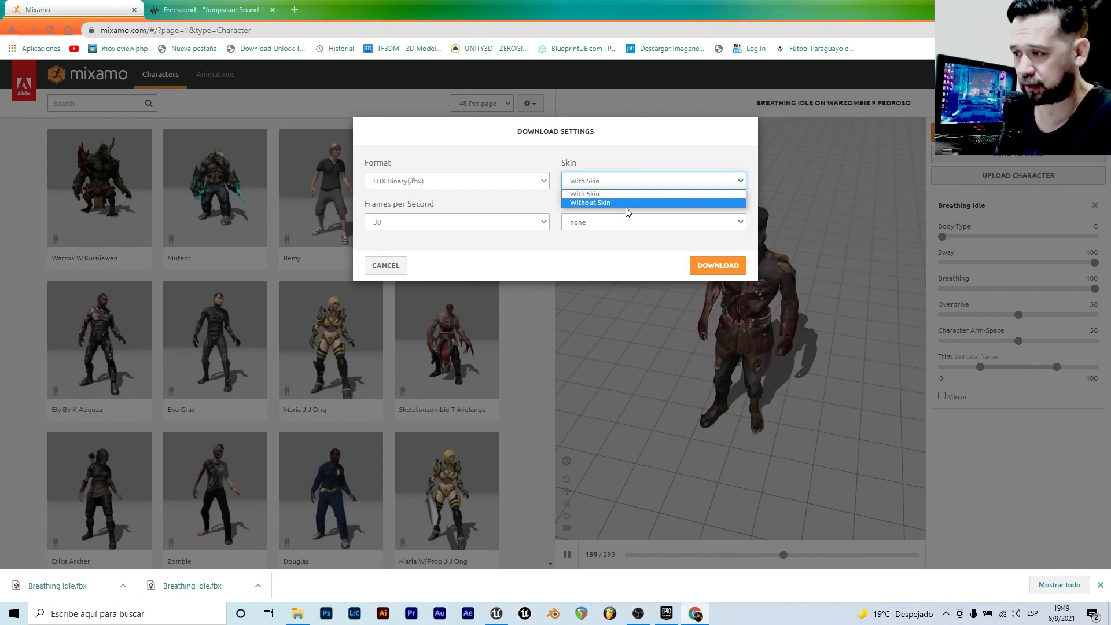
click(625, 198)
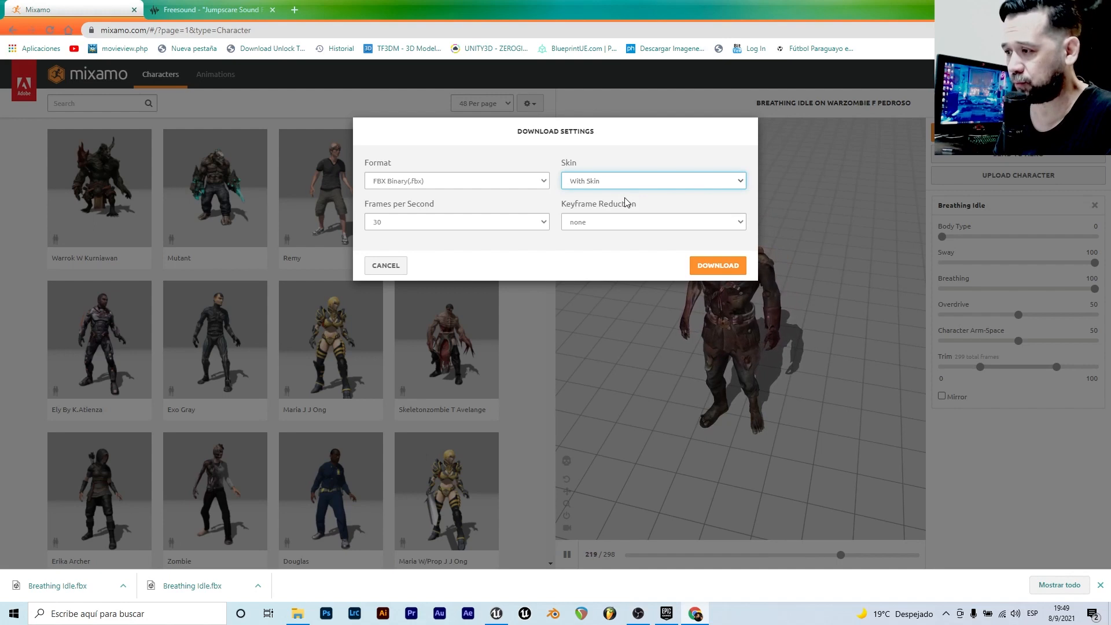
click(719, 266)
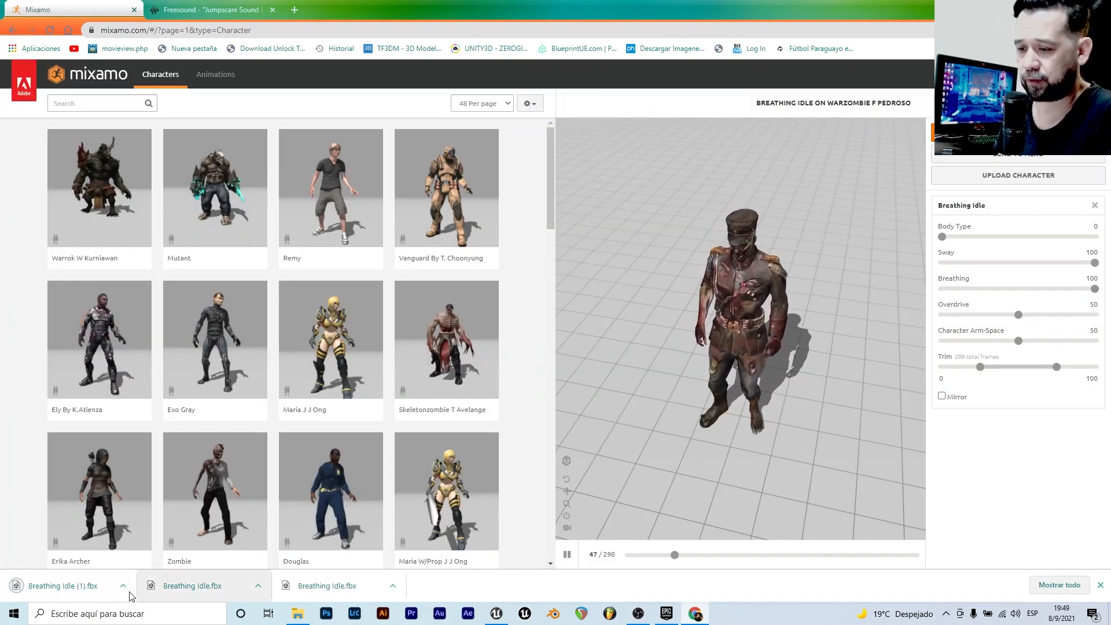
- Show the downloaded Breathing Idle.fbx file in its folder
click(123, 587)
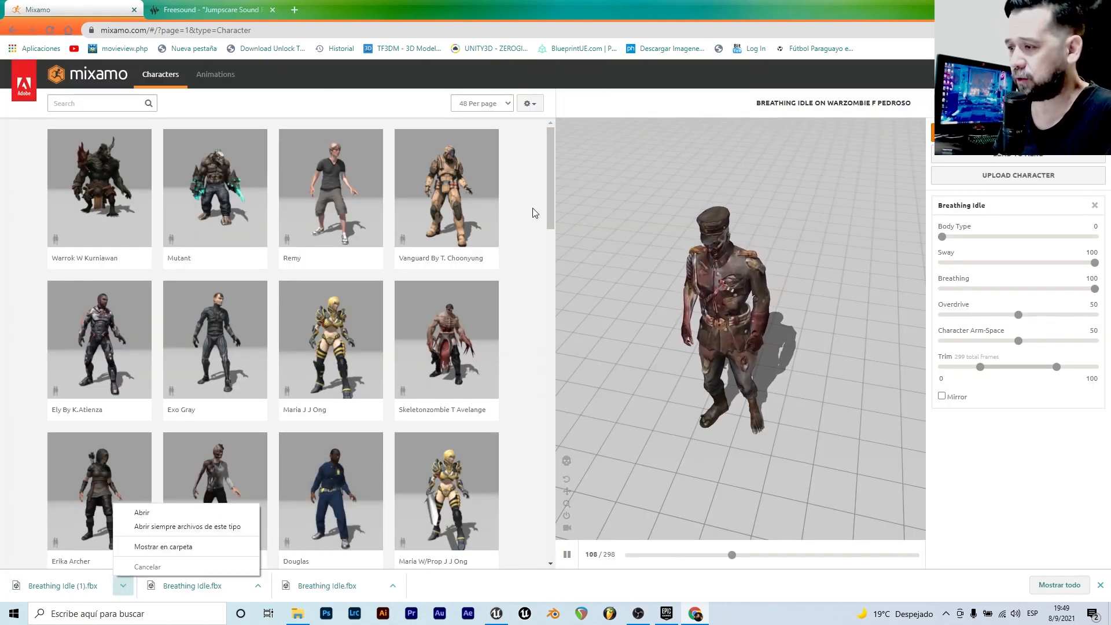
click(535, 213)
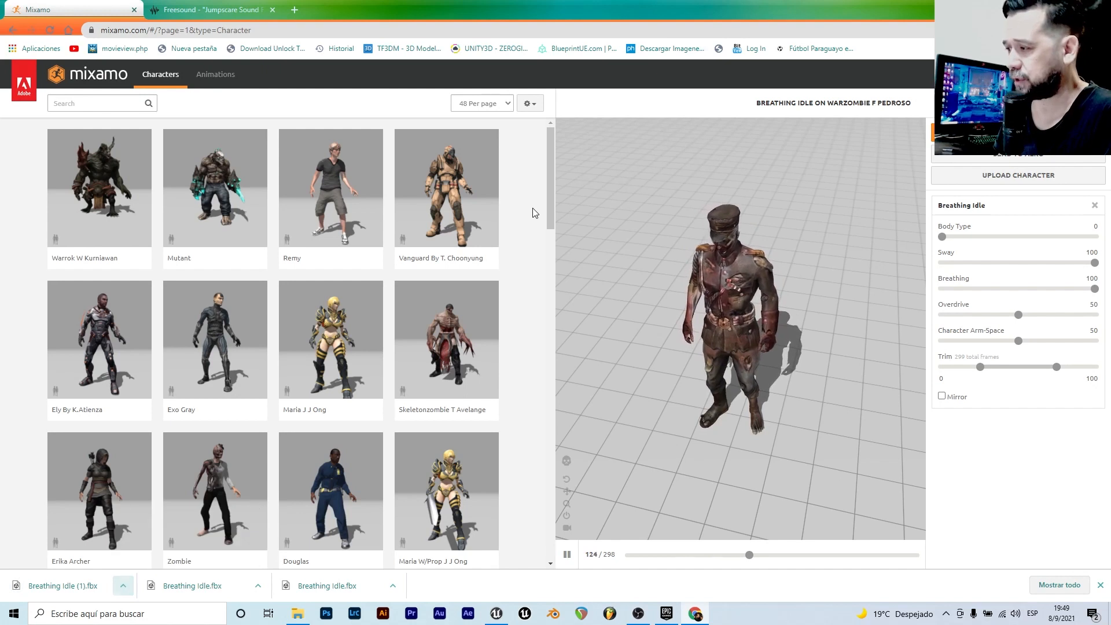
click(262, 586)
click(299, 546)
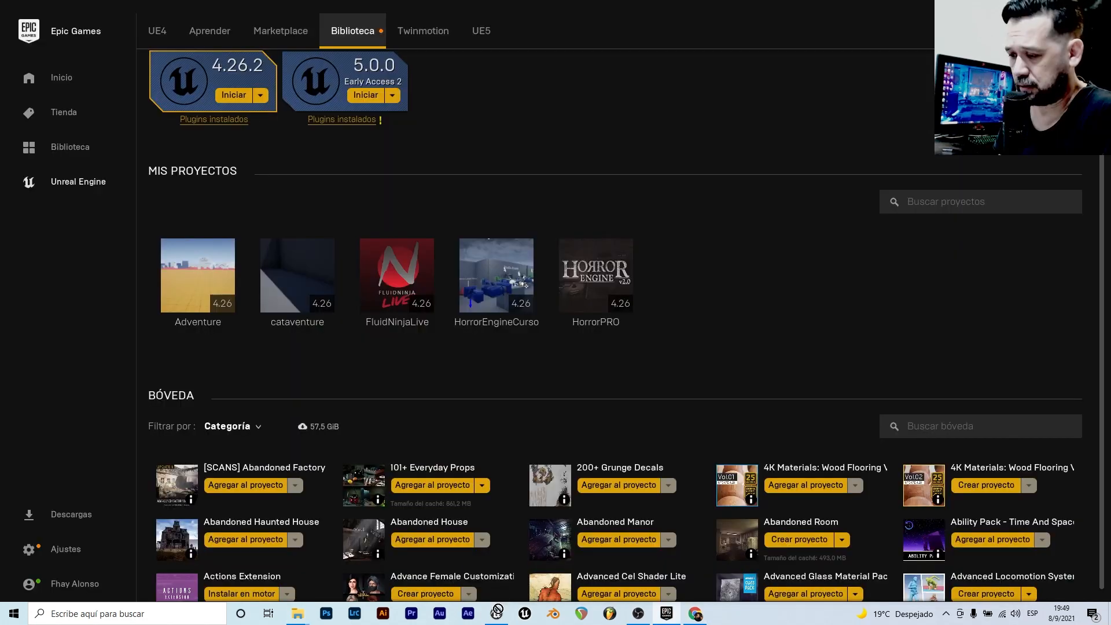
- Switch to Unreal Editor and import all of Breathing Idle into the Zombie folder, with skeletal mesh, animations and new materials
drag(666, 614, 297, 491)
key(alt+Tab)
key(alt+Tab)
key(alt+Tab)
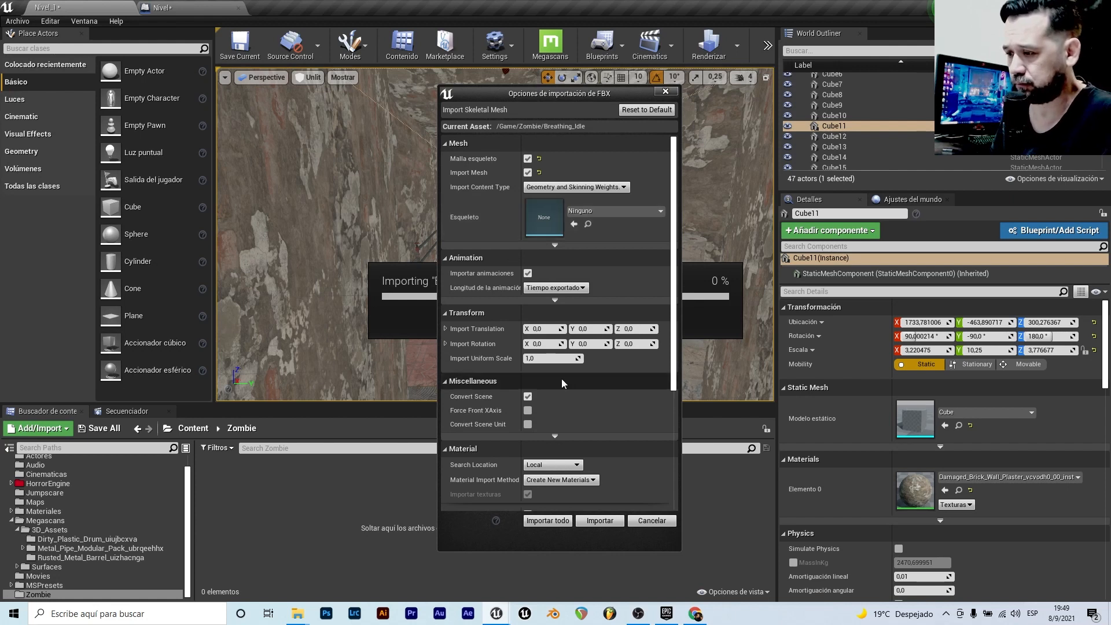
scroll(609, 399, down, 3)
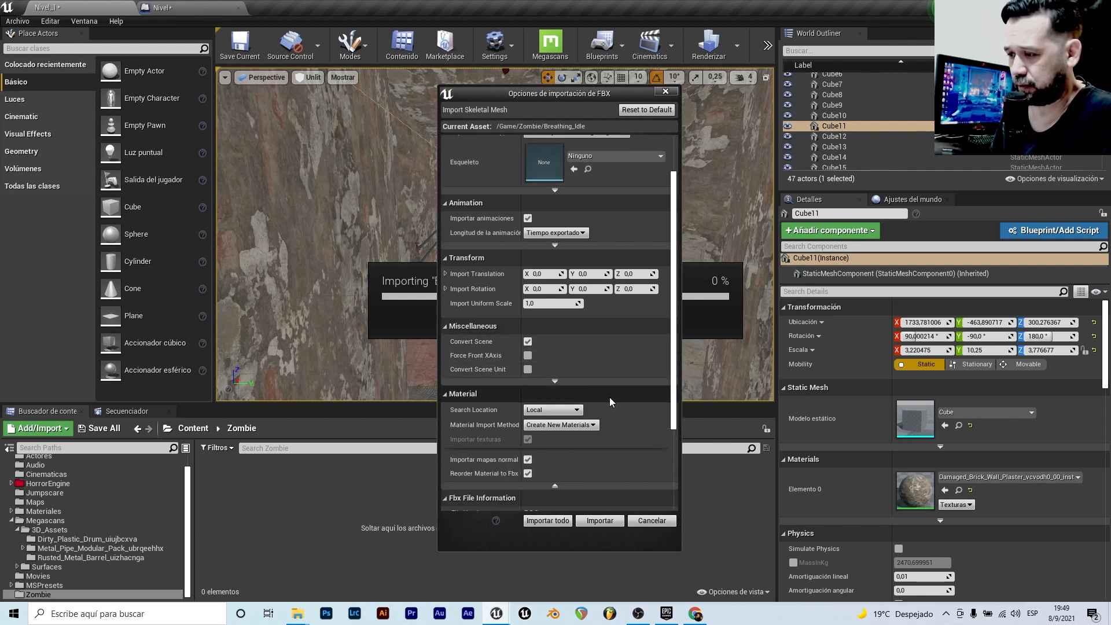
scroll(623, 393, up, 3)
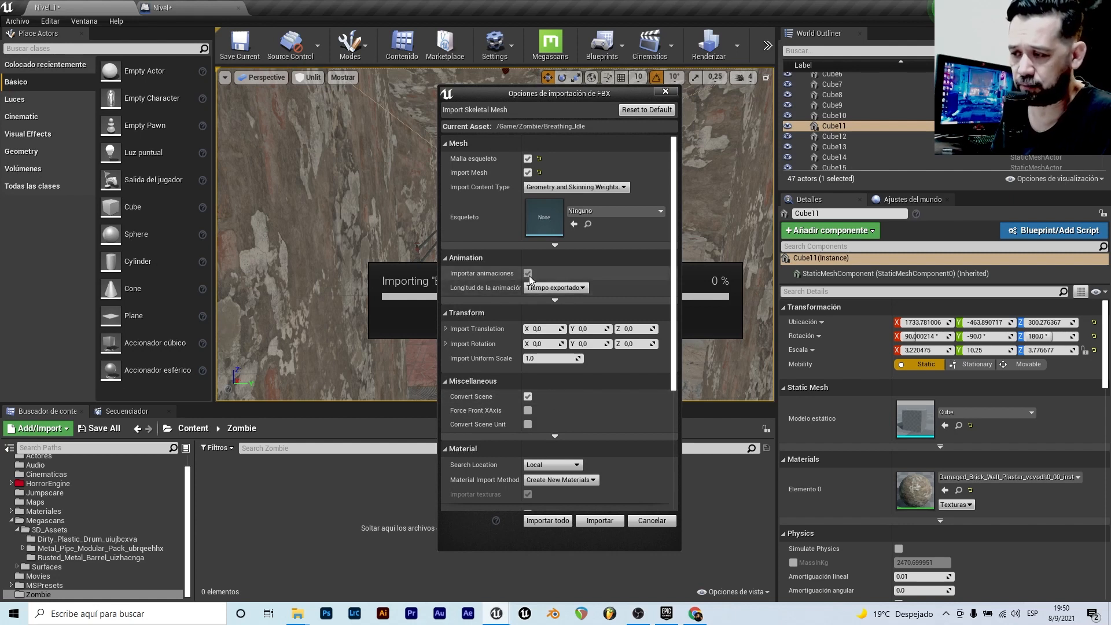
scroll(560, 443, down, 3)
scroll(561, 463, down, 2)
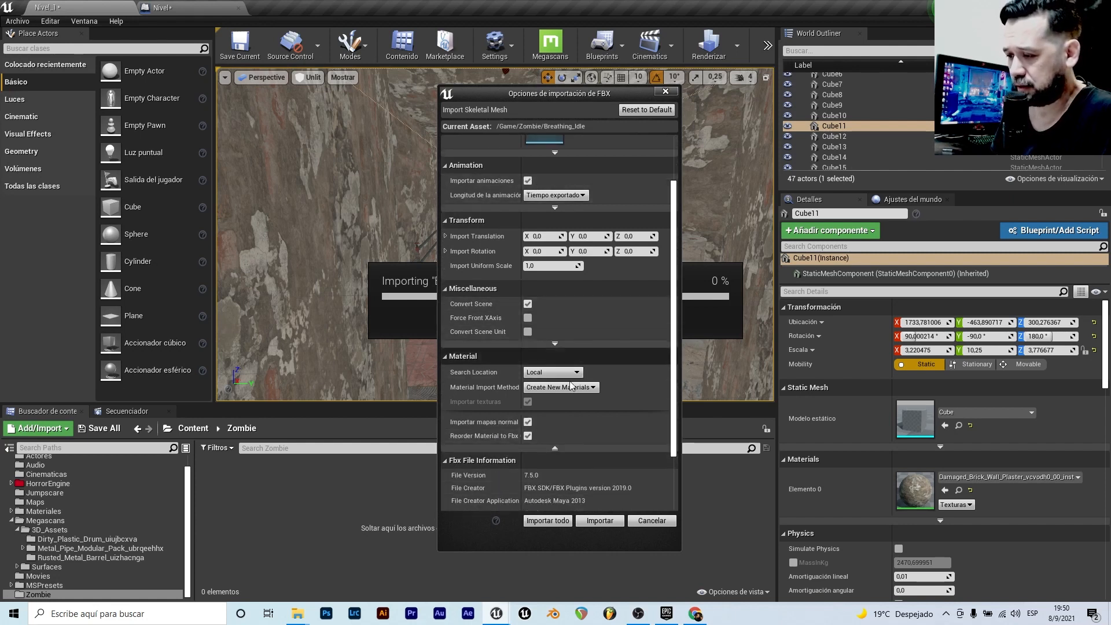
click(547, 520)
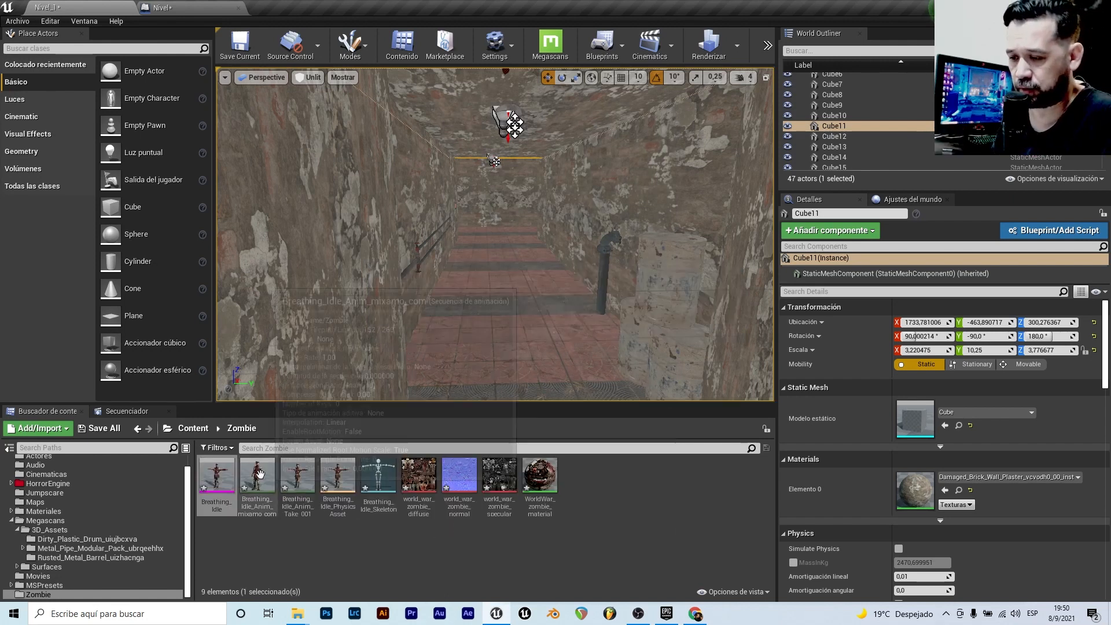
- Place the Breathing_Idle_Anim_mixamo_com asset in the corridor, rotated 80° about Z, and move it deeper in to about X 2265
drag(260, 474, 508, 251)
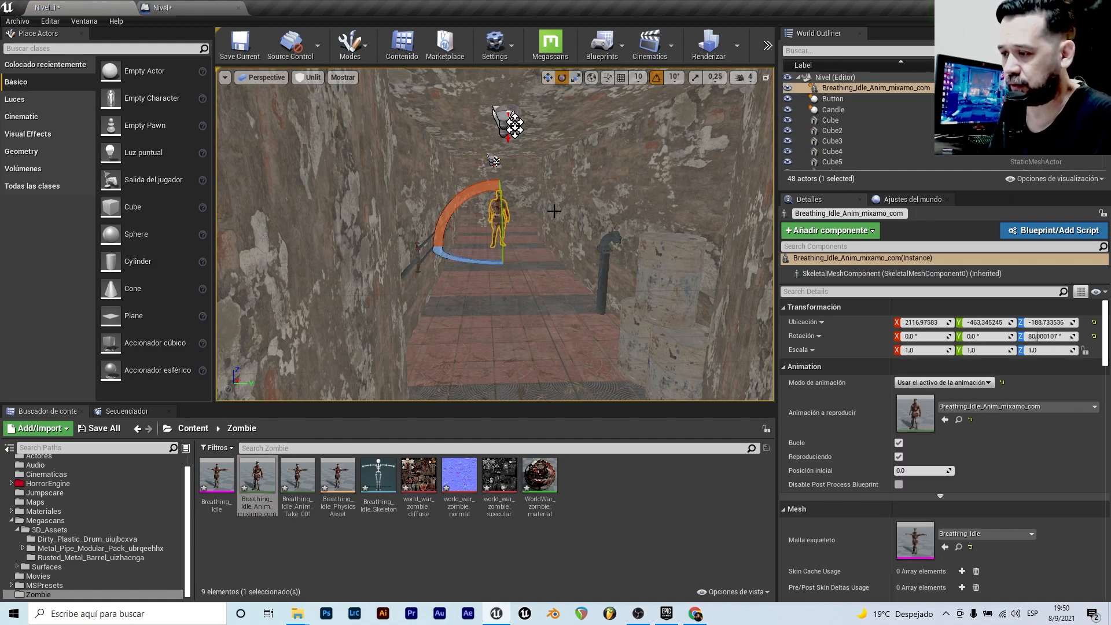
key(w)
right_drag(553, 215, 636, 232)
drag(399, 241, 382, 241)
right_drag(553, 215, 509, 223)
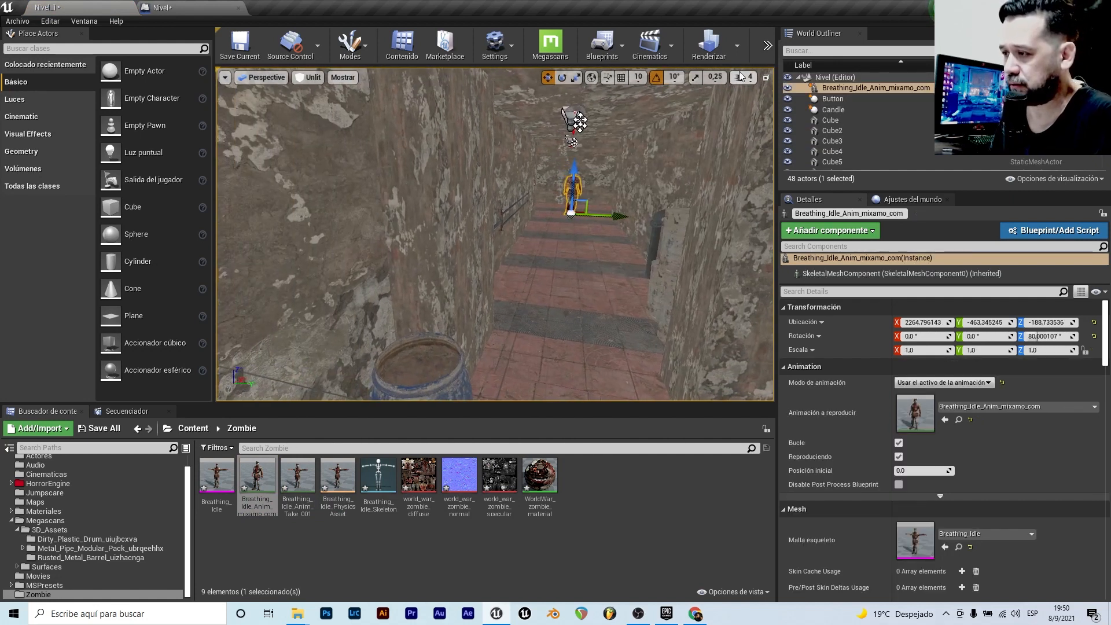
- Play the level, walk down the dark corridor to inspect the zombie, stop the test and focus on the zombie actor
click(768, 46)
click(789, 69)
click(670, 235)
key(w)
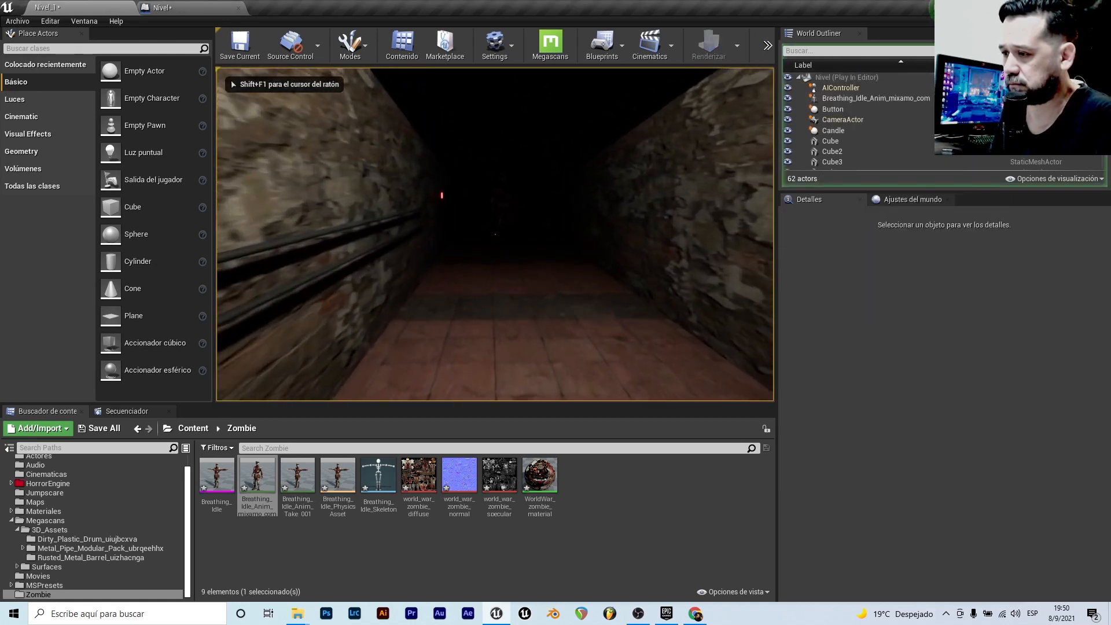
key(w)
key(w)
click(495, 234)
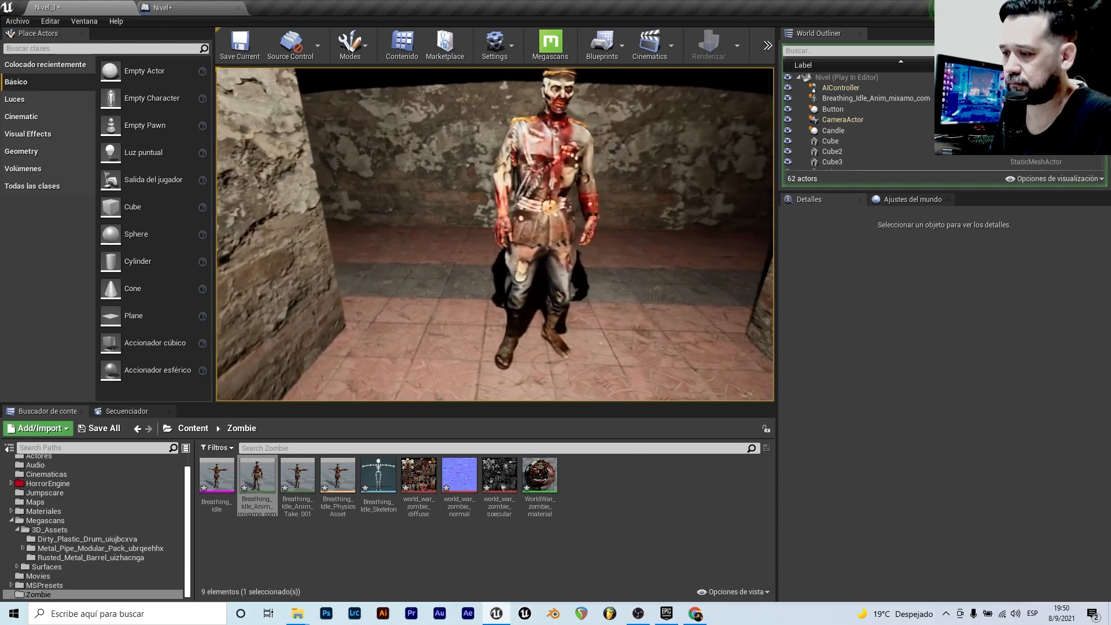
key(Escape)
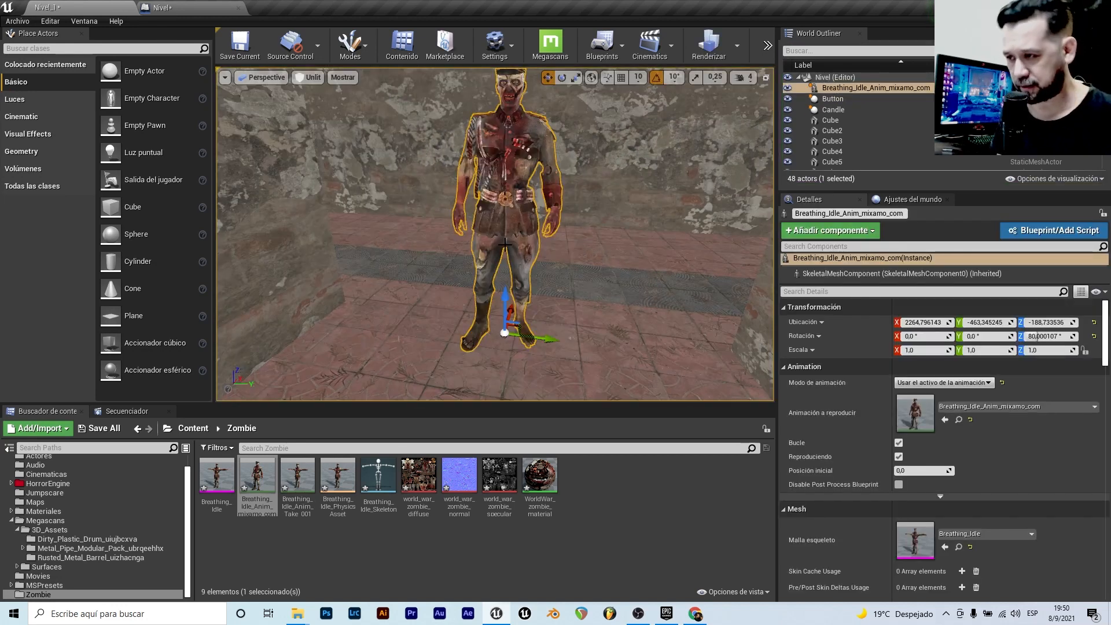
key(f)
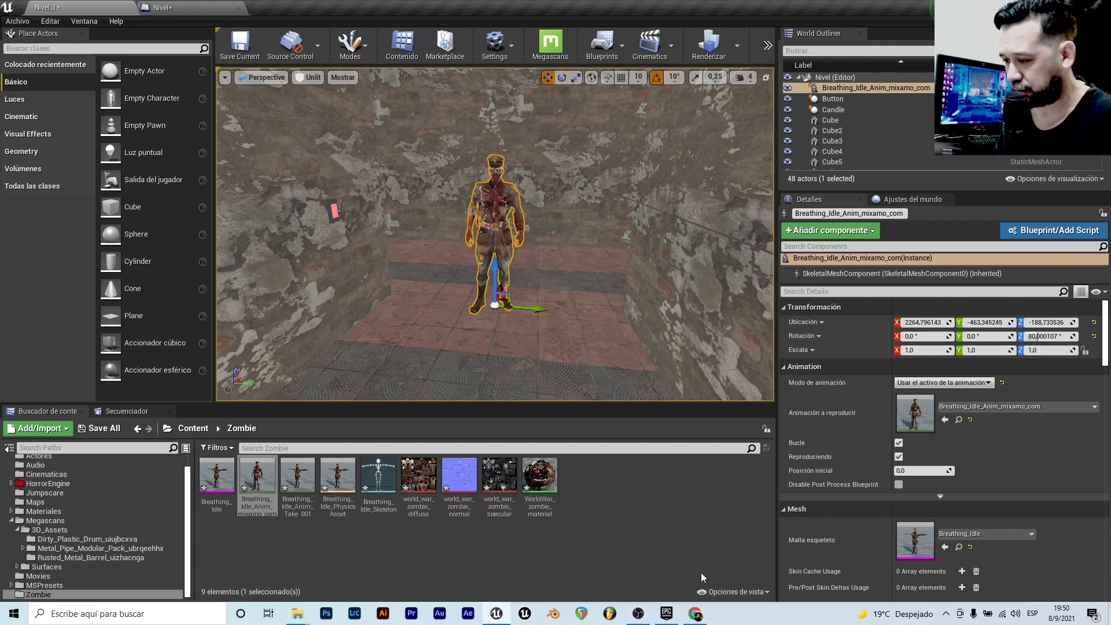
- Switch to Mixamo in the browser, search the animations for "run" and preview the Run animation on the zombie with In Place enabled
click(696, 613)
click(94, 104)
text(run)
key(Return)
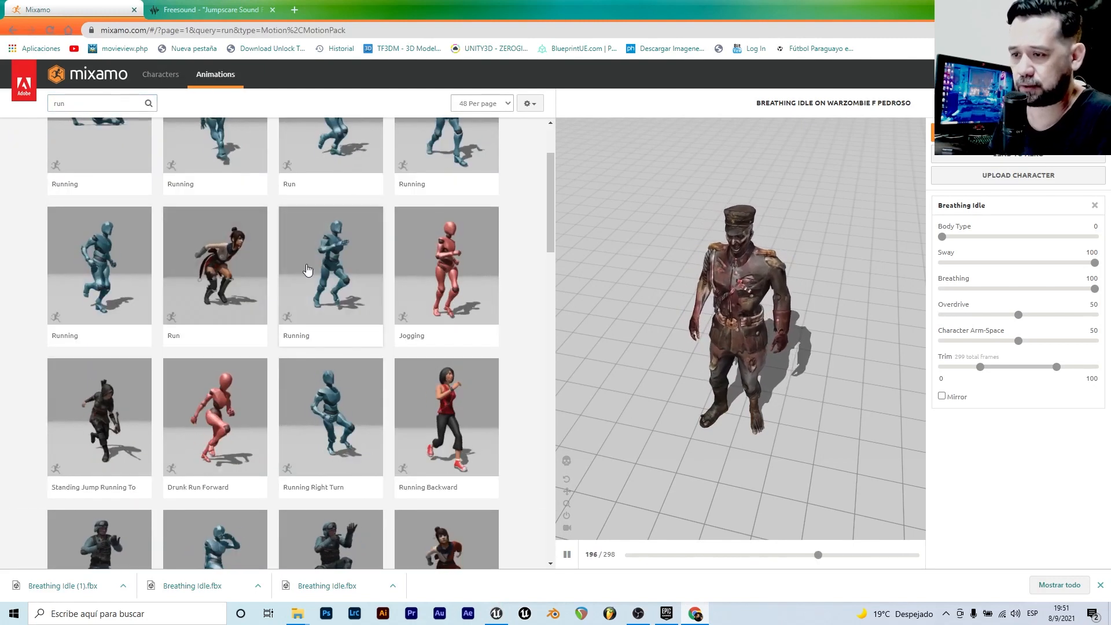
click(199, 266)
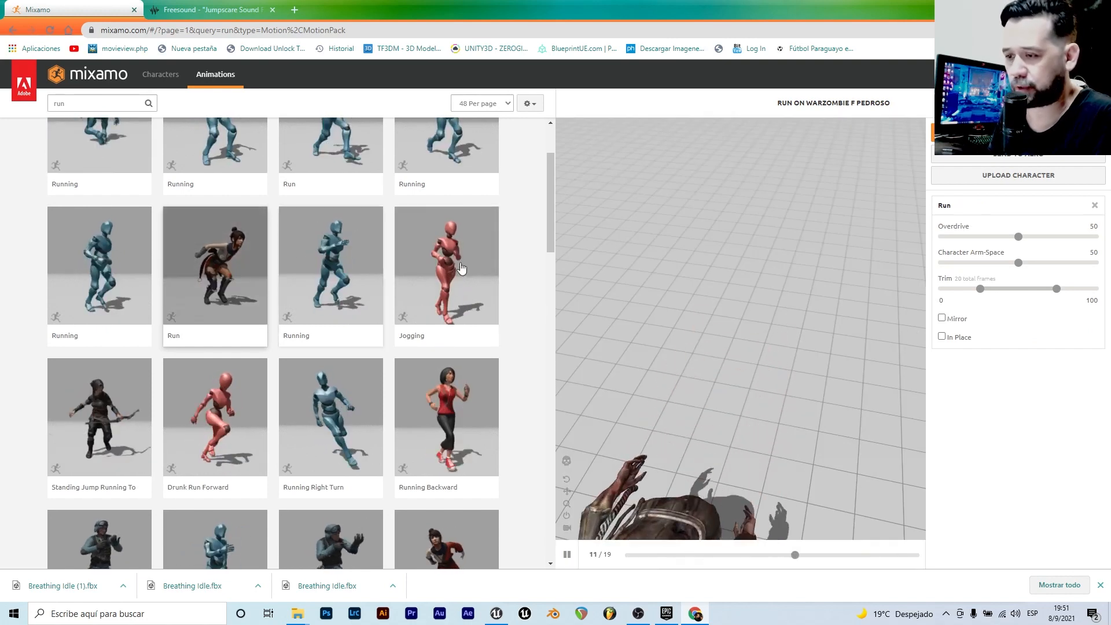
click(942, 336)
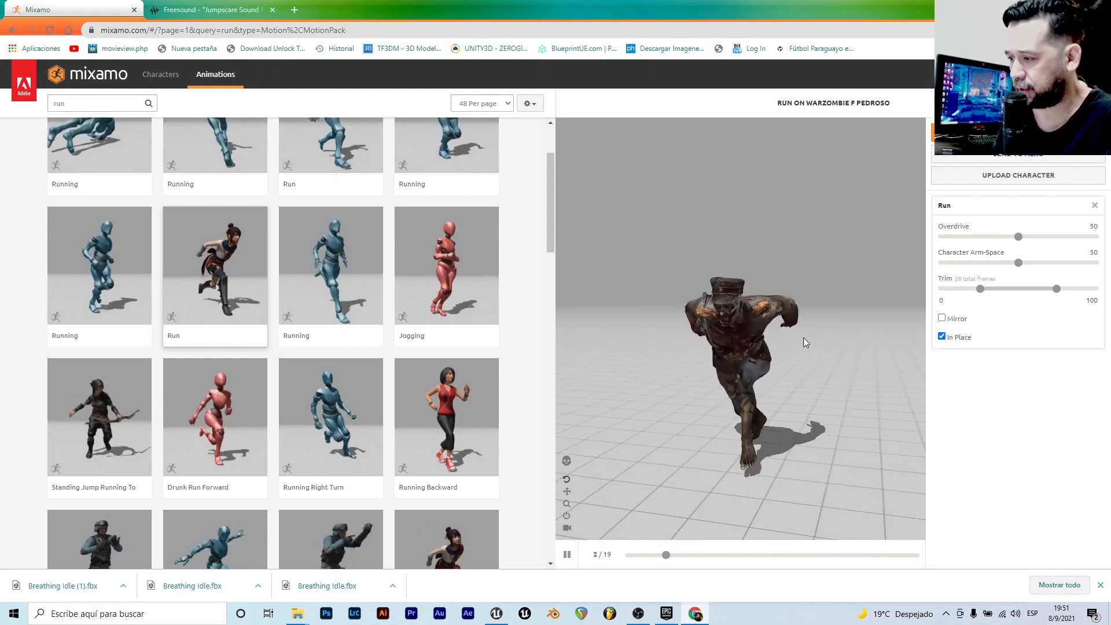
- Apply the Running animation to the zombie instead and enable In Place
click(359, 275)
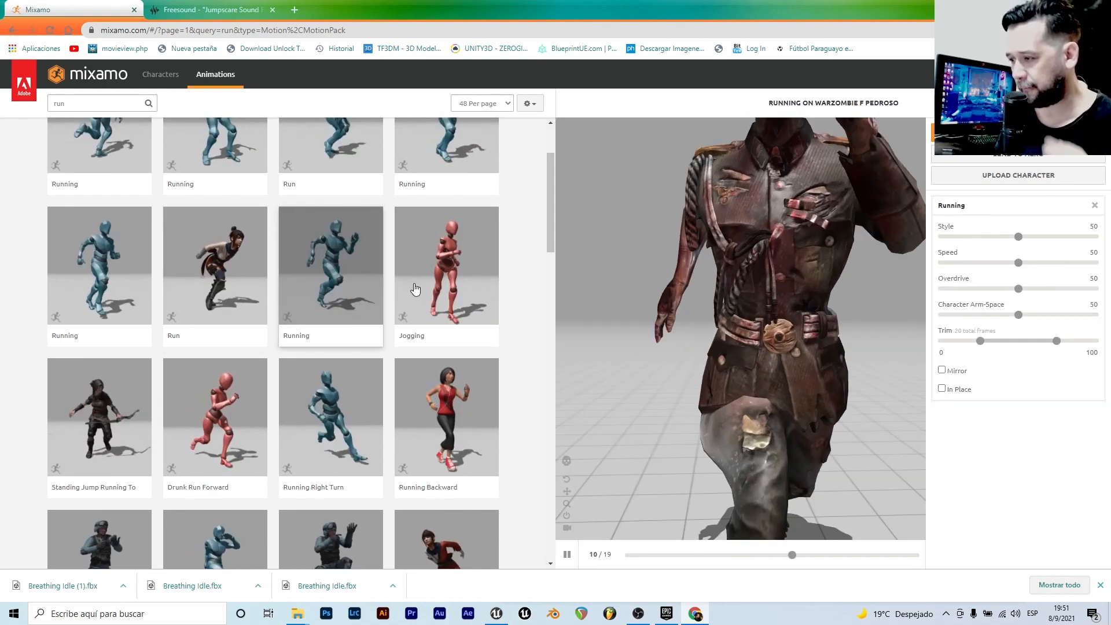
click(943, 389)
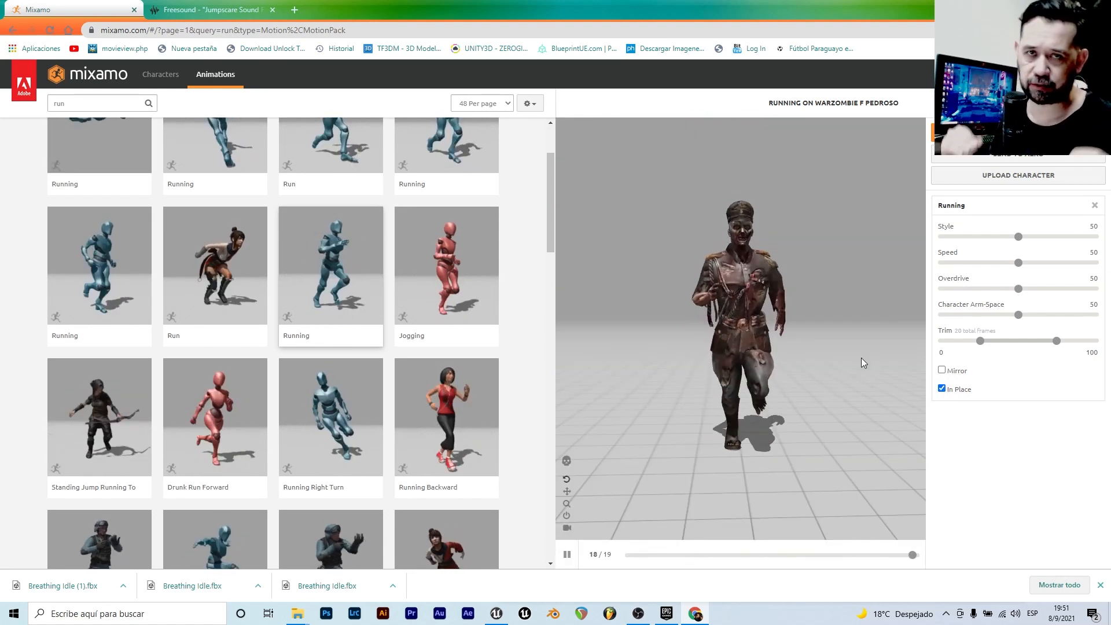
mouse_move(850, 373)
mouse_down()
mouse_move(746, 401)
mouse_move(851, 366)
mouse_up()
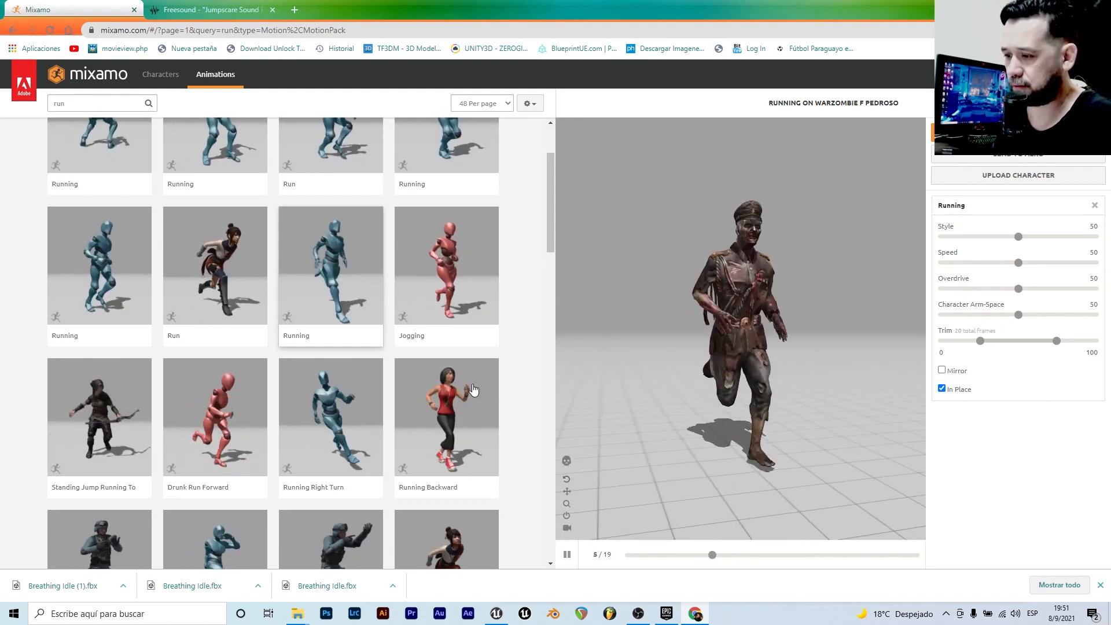
scroll(456, 399, down, 3)
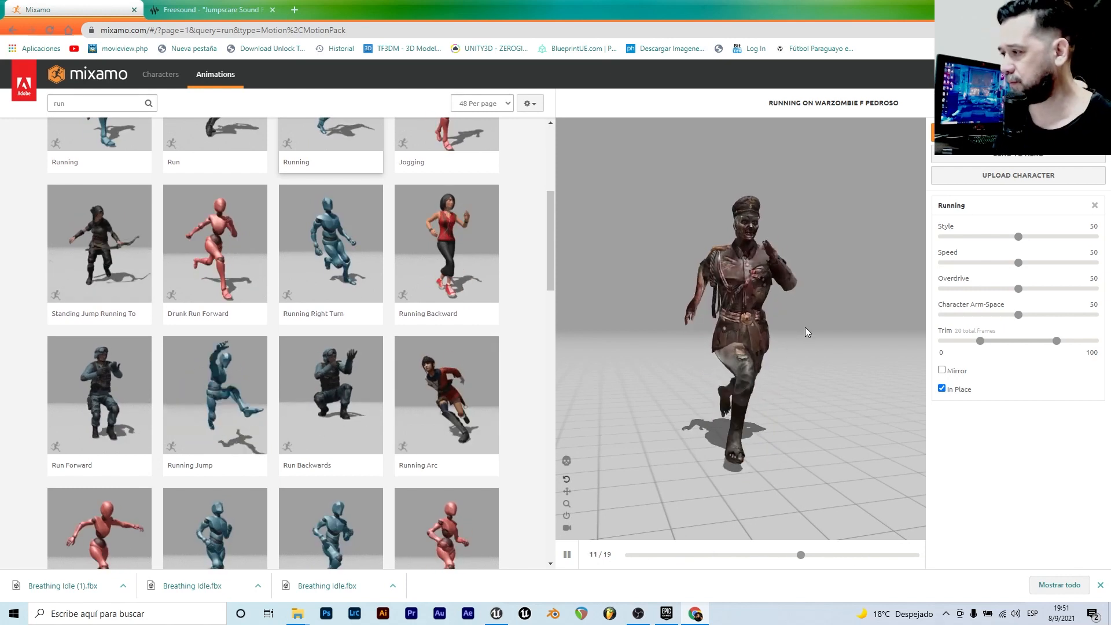
- Download the Running animation as FBX Binary, Without Skin, at 30 frames per second, and show the file in its folder
click(1007, 133)
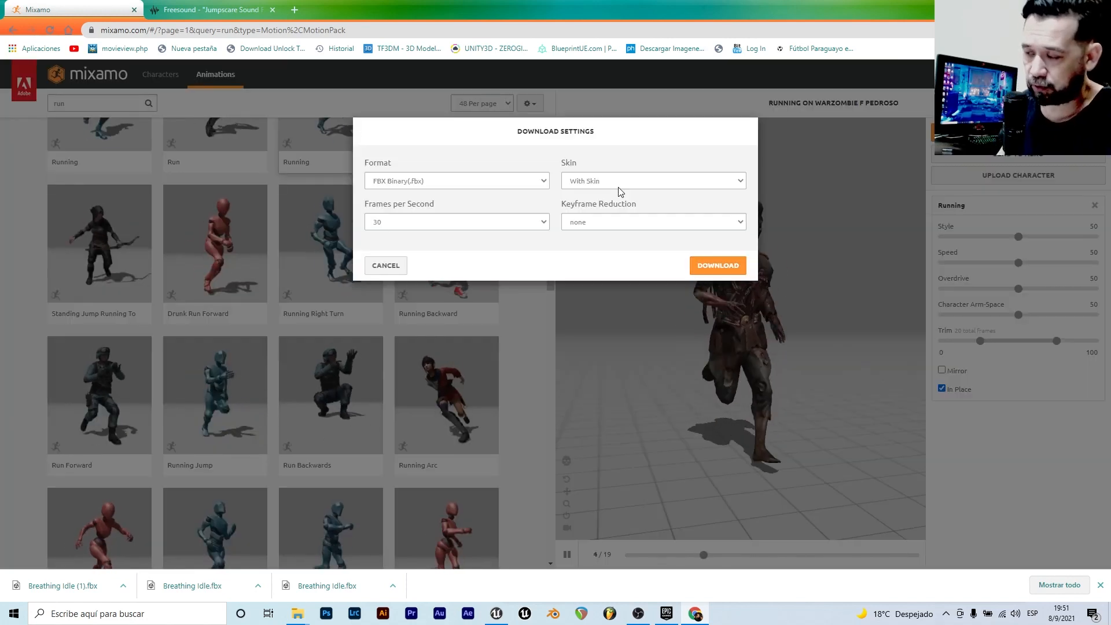
click(628, 190)
click(623, 202)
click(734, 268)
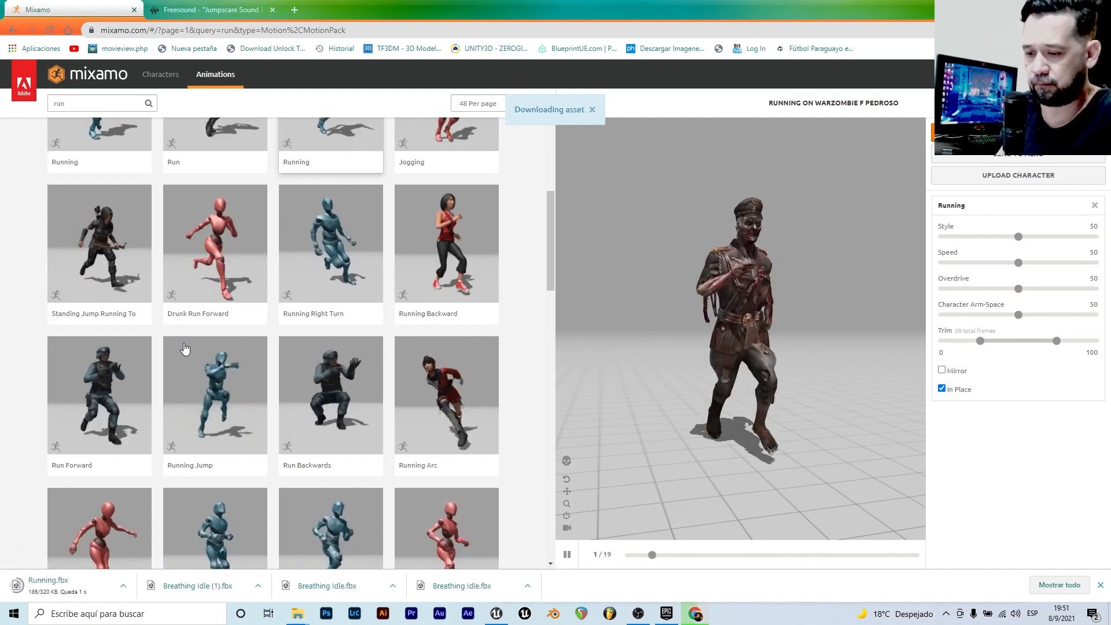
click(123, 586)
click(168, 543)
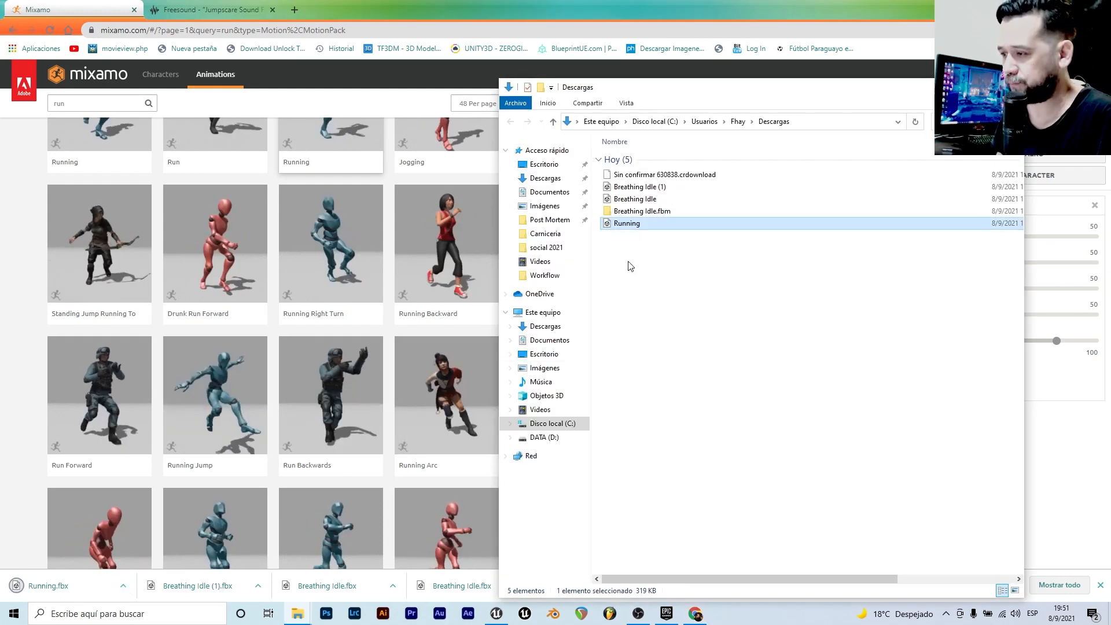
- Import the downloaded Running FBX into the Zombie content folder in Unreal Engine, using Breathing_Idle_Skeleton and importing everything
drag(614, 227, 610, 511)
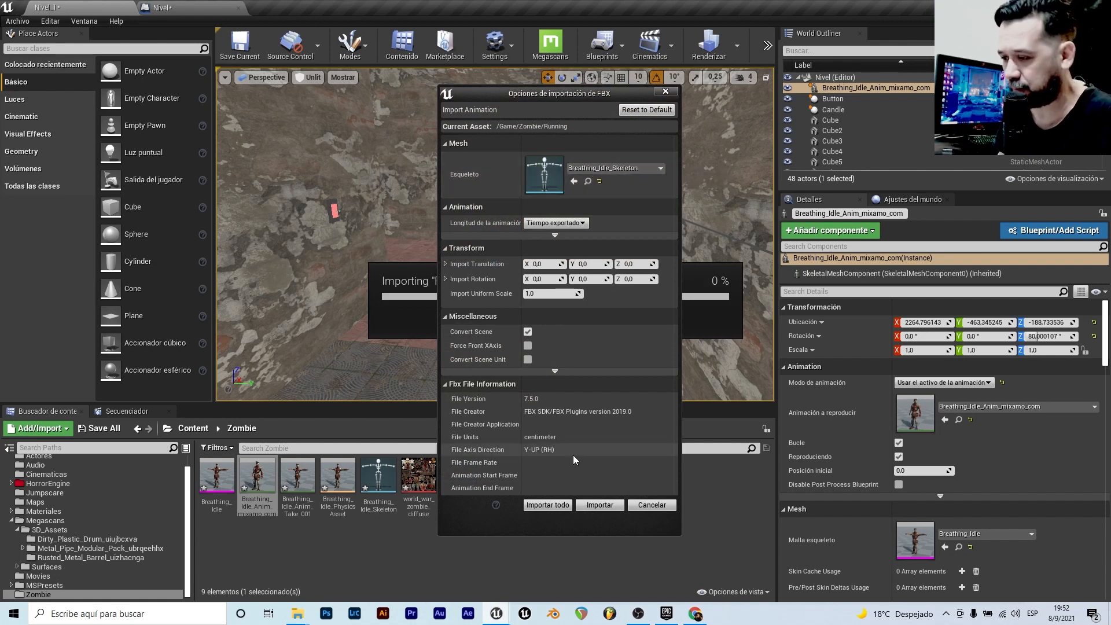
click(547, 504)
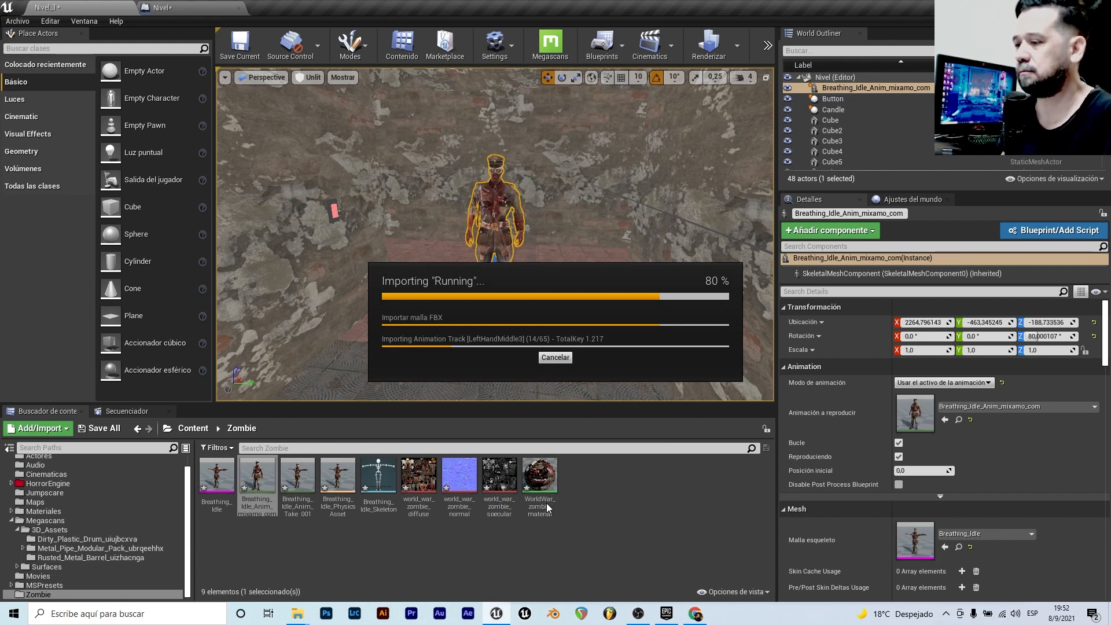
- Preview the Running animation in a play test with a temporary actor beside the idle zombie, and delete that actor
drag(418, 478, 560, 341)
click(769, 46)
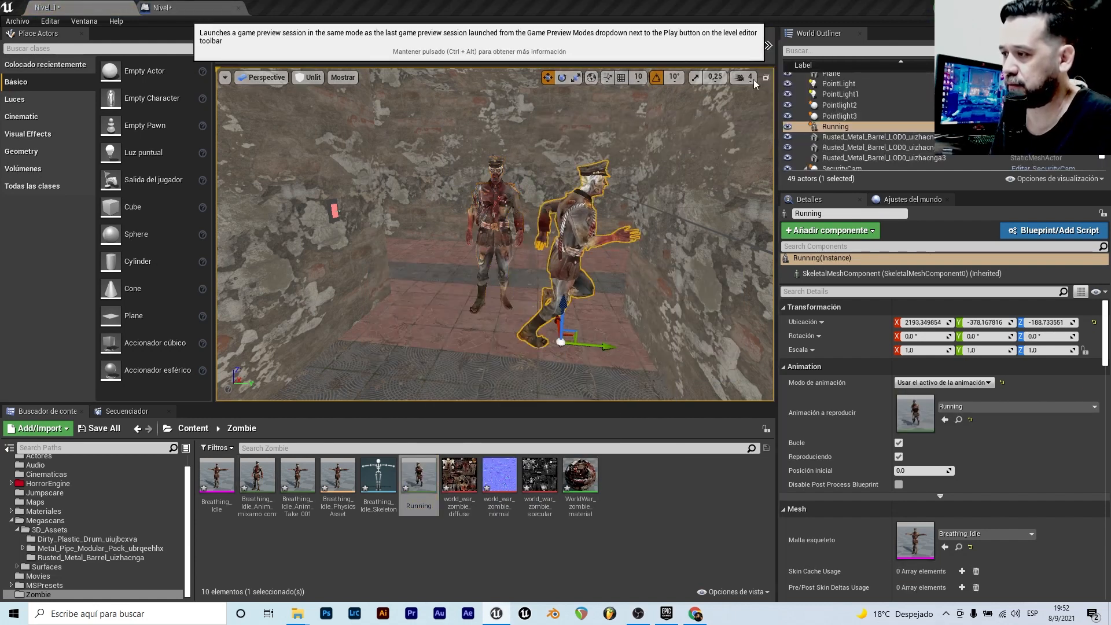
click(802, 60)
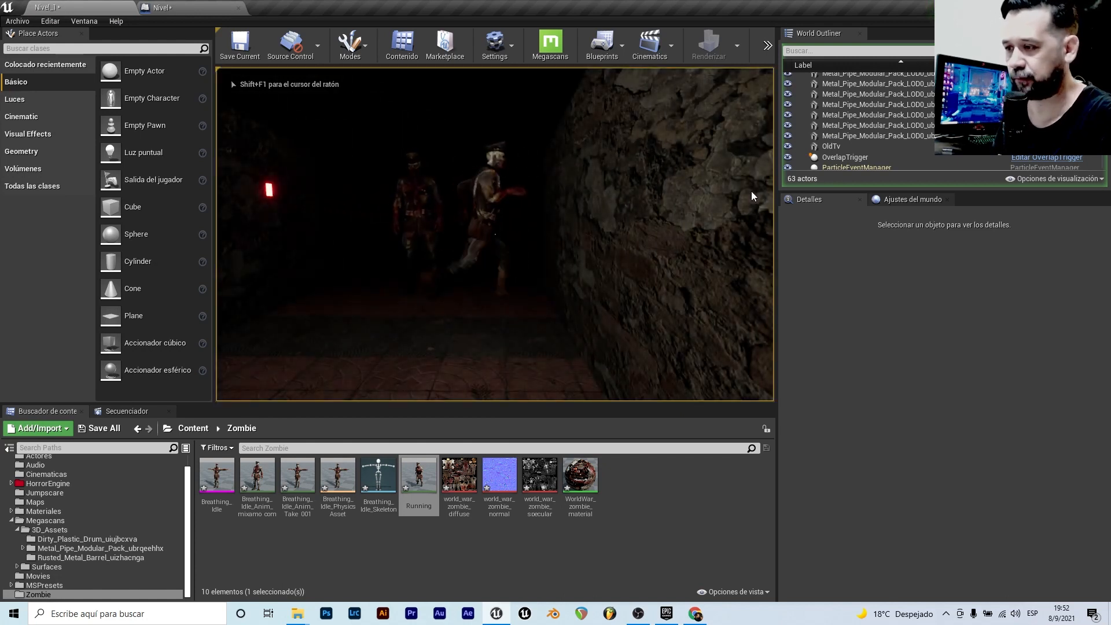
key(Escape)
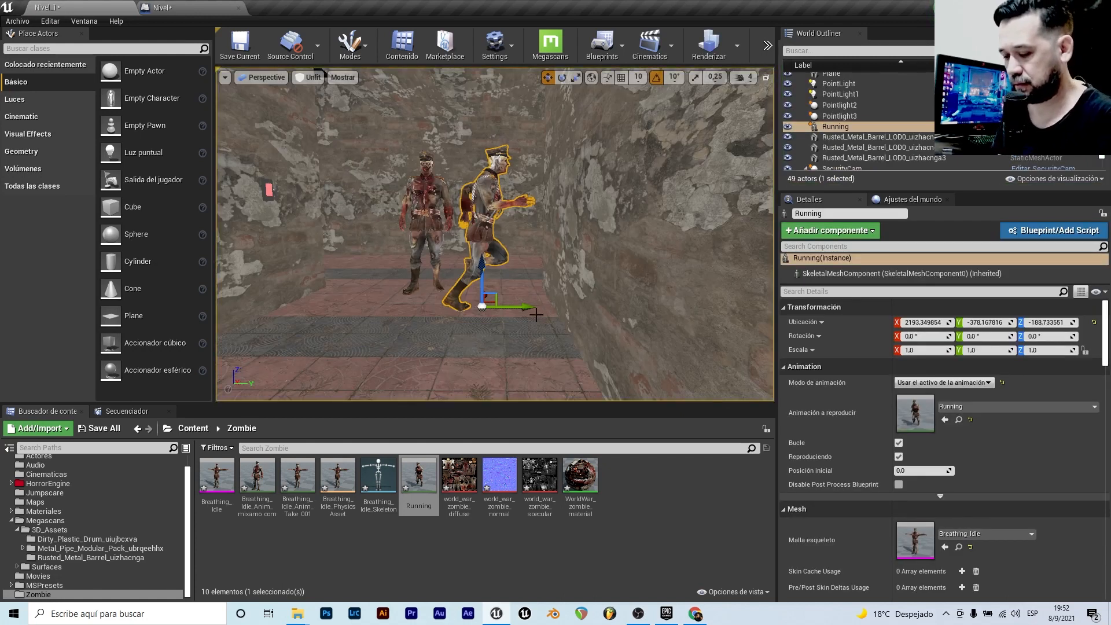
drag(524, 329, 519, 331)
key(Delete)
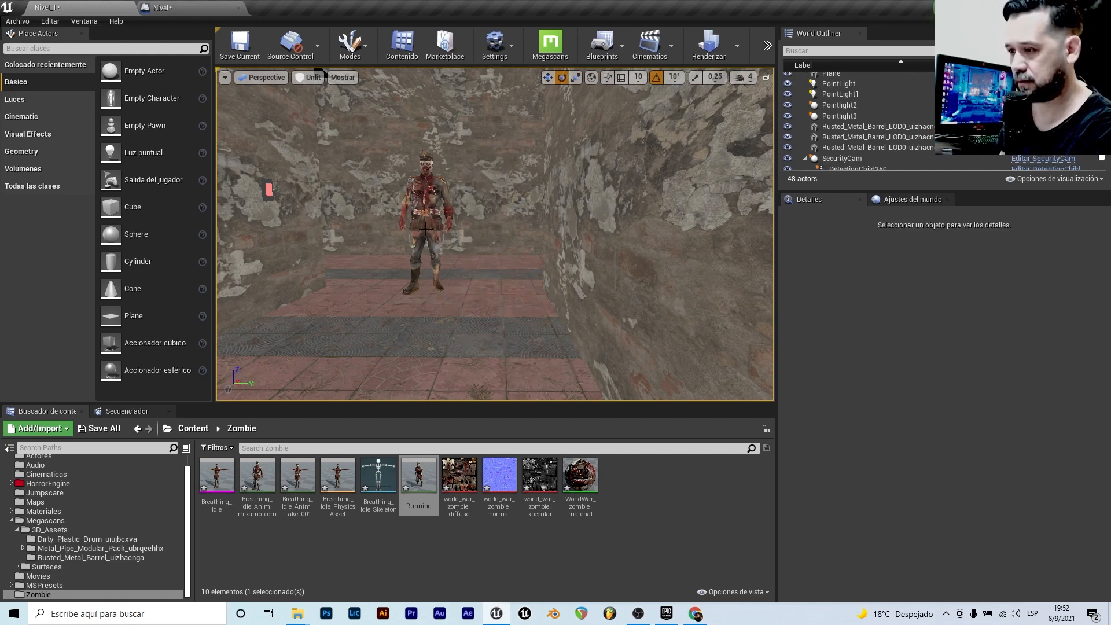
- Open WorldWar_zombie_material and move the Texture Sample node feeding Specular away from the one above it
click(432, 221)
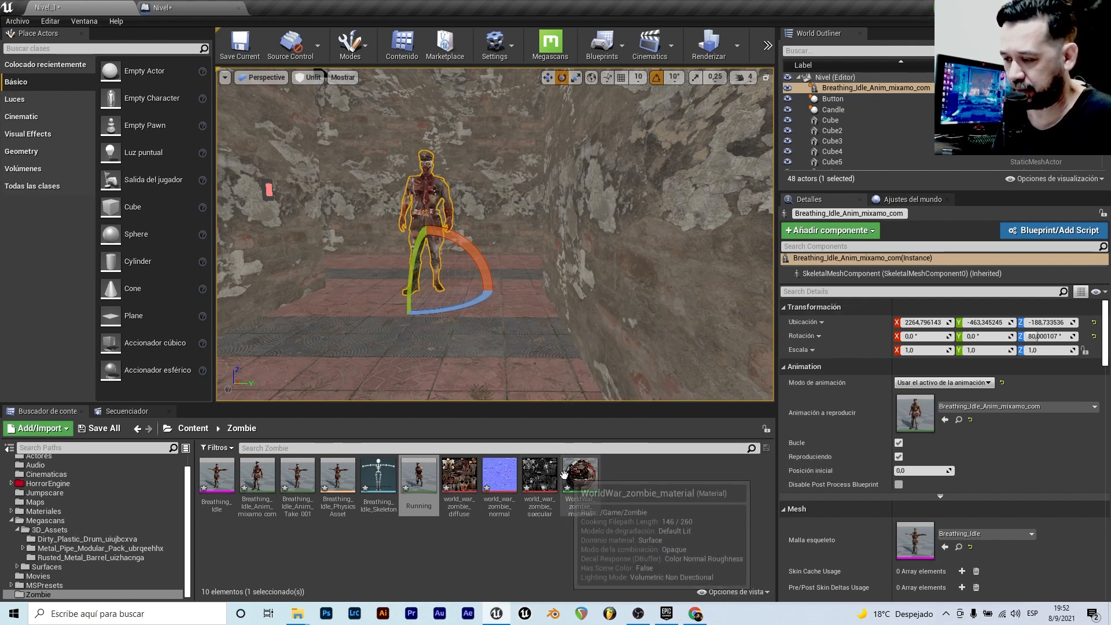
double_click(589, 480)
scroll(613, 261, down, 3)
drag(593, 304, 831, 291)
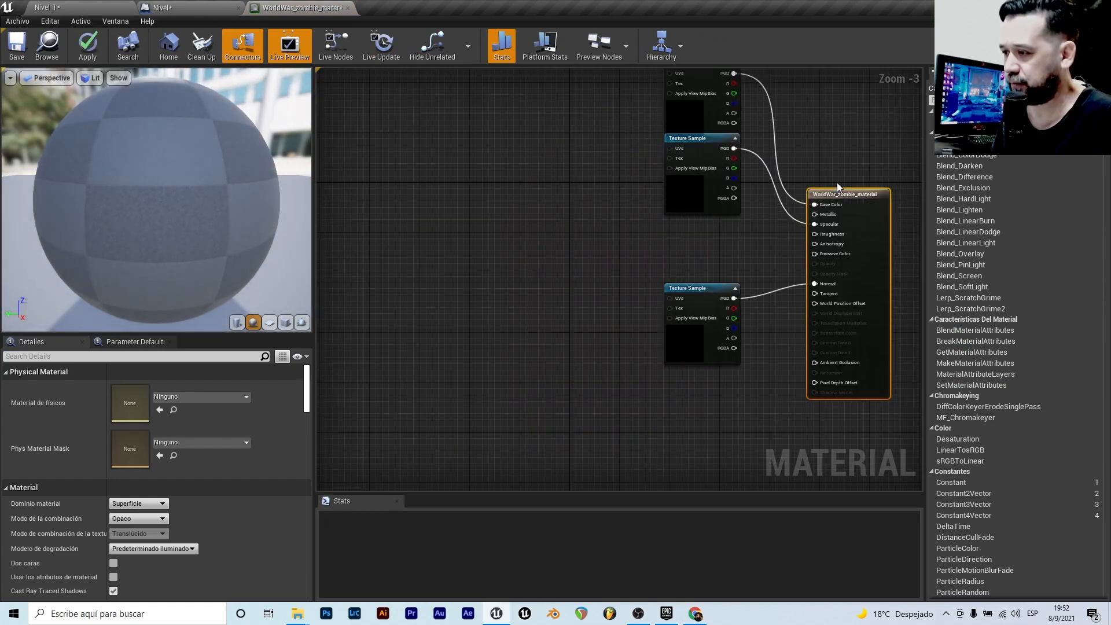
click(692, 139)
drag(691, 139, 679, 176)
click(682, 128)
click(689, 311)
- Add the zombie's diffuse, normal and specular textures from the Zombie folder to the material graph as new Texture Sample nodes
key(ctrl+Tab)
click(106, 5)
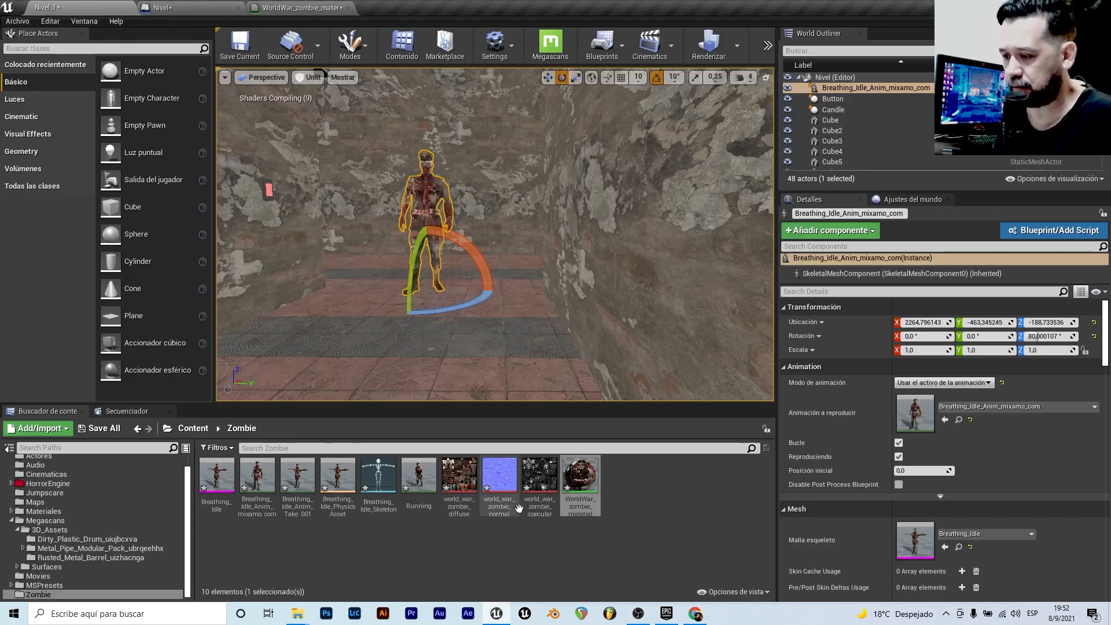
ctrl+click(459, 474)
drag(459, 475, 464, 253)
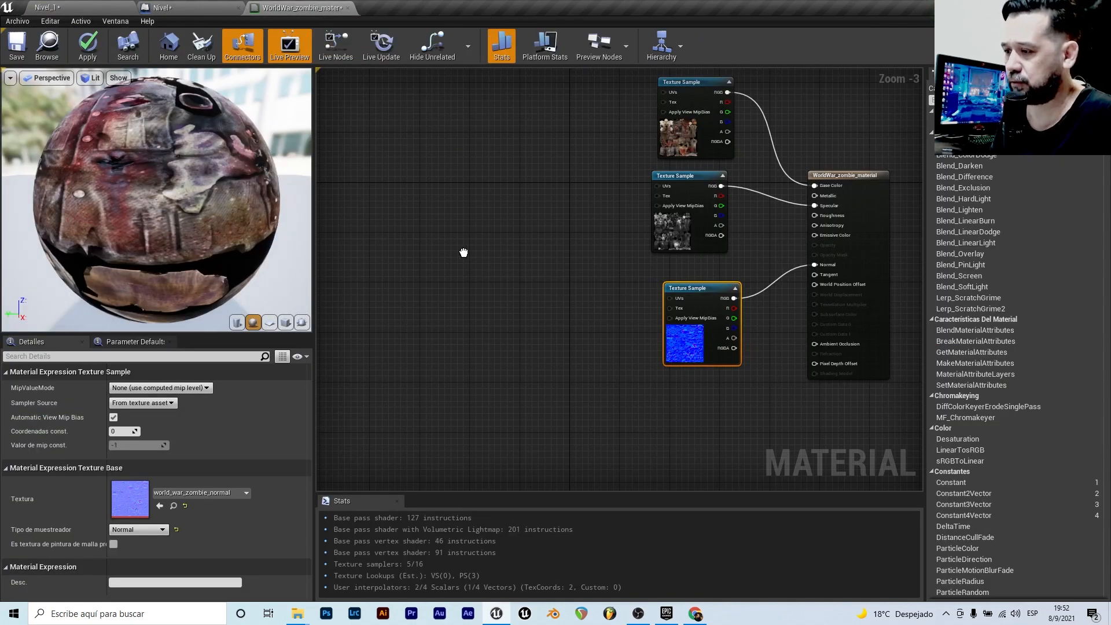
scroll(490, 272, down, 1)
scroll(491, 272, up, 4)
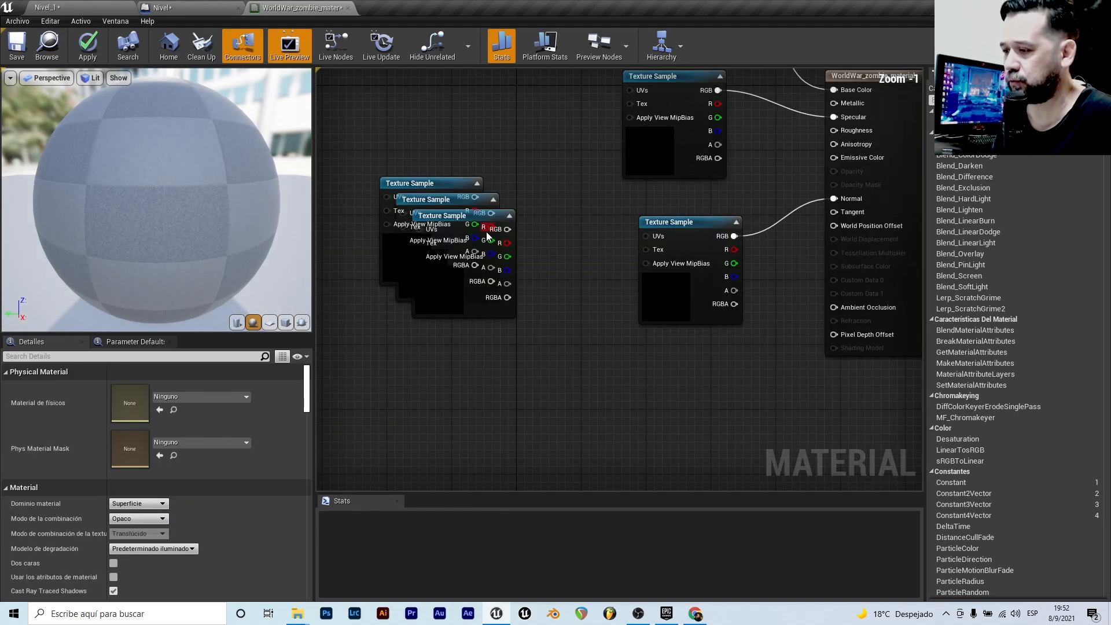
- Spread out the newly added Texture Sample nodes and try wiring the diffuse texture's RGB output to Base Color
drag(470, 217, 835, 89)
drag(476, 199, 628, 226)
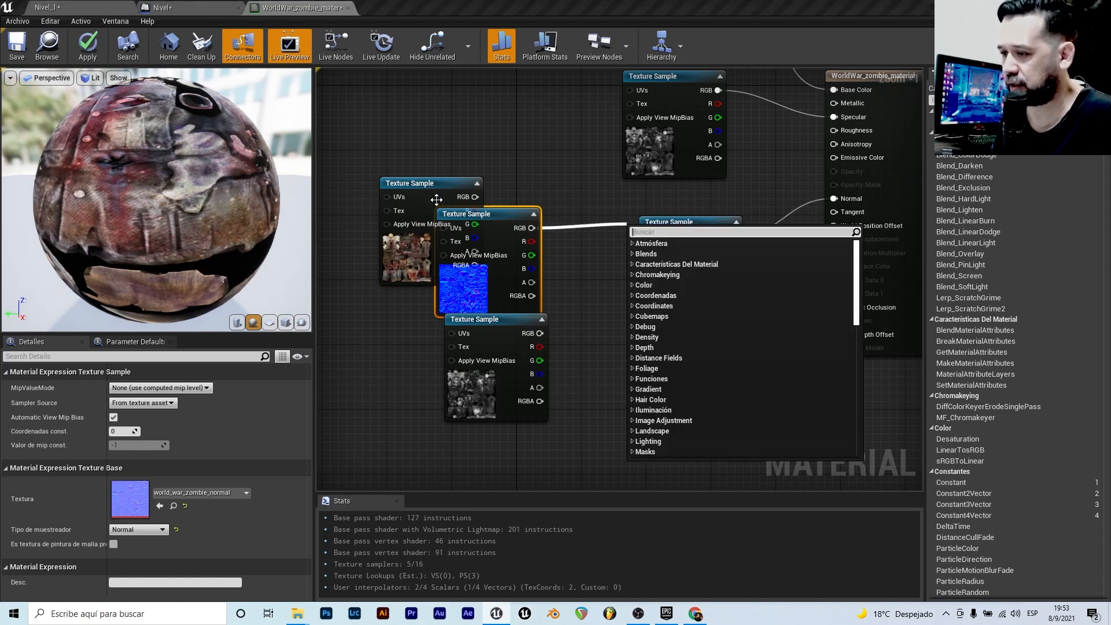
click(427, 185)
drag(427, 185, 459, 147)
scroll(509, 201, down, 3)
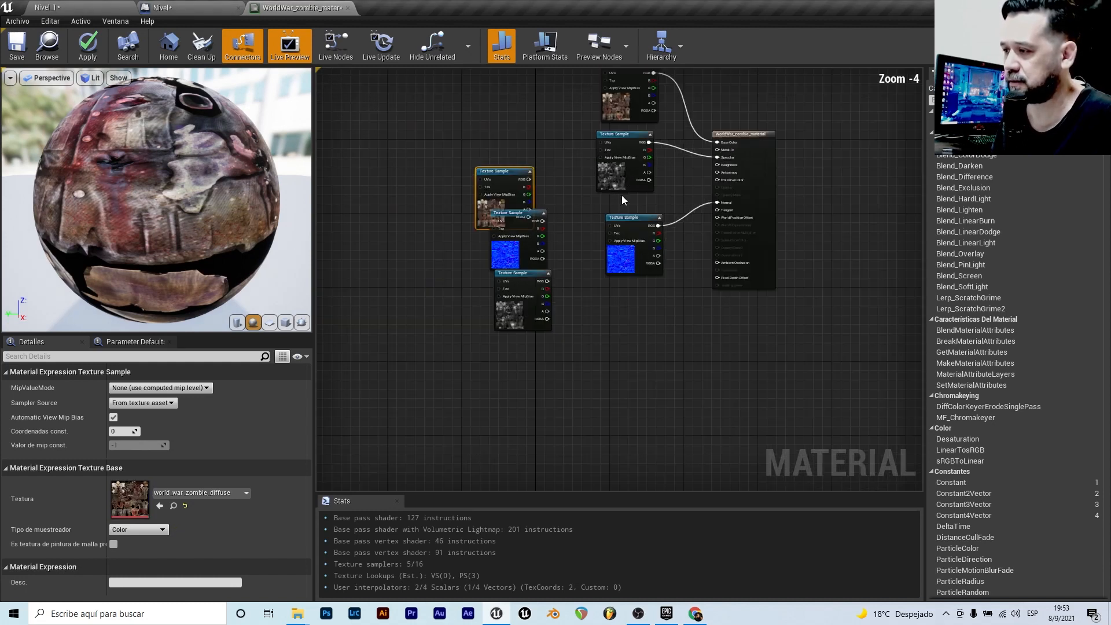
scroll(509, 202, up, 1)
drag(493, 194, 778, 142)
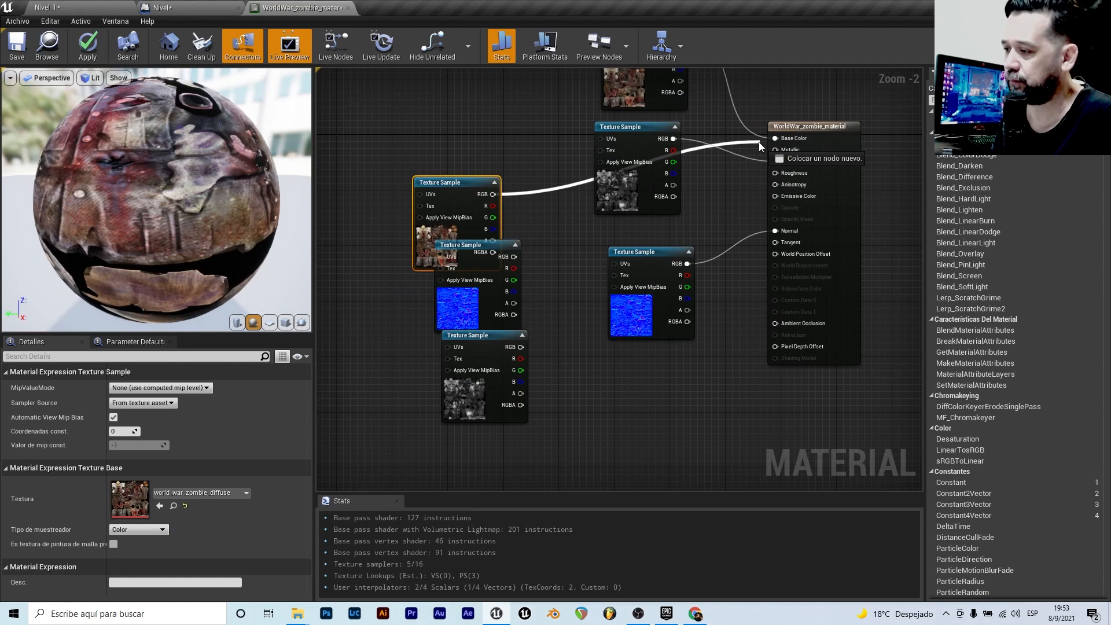
drag(522, 171, 522, 171)
- Delete the three added Texture Sample nodes, then save the zombie material and return to the Nivel_1 level
click(404, 147)
drag(404, 147, 523, 381)
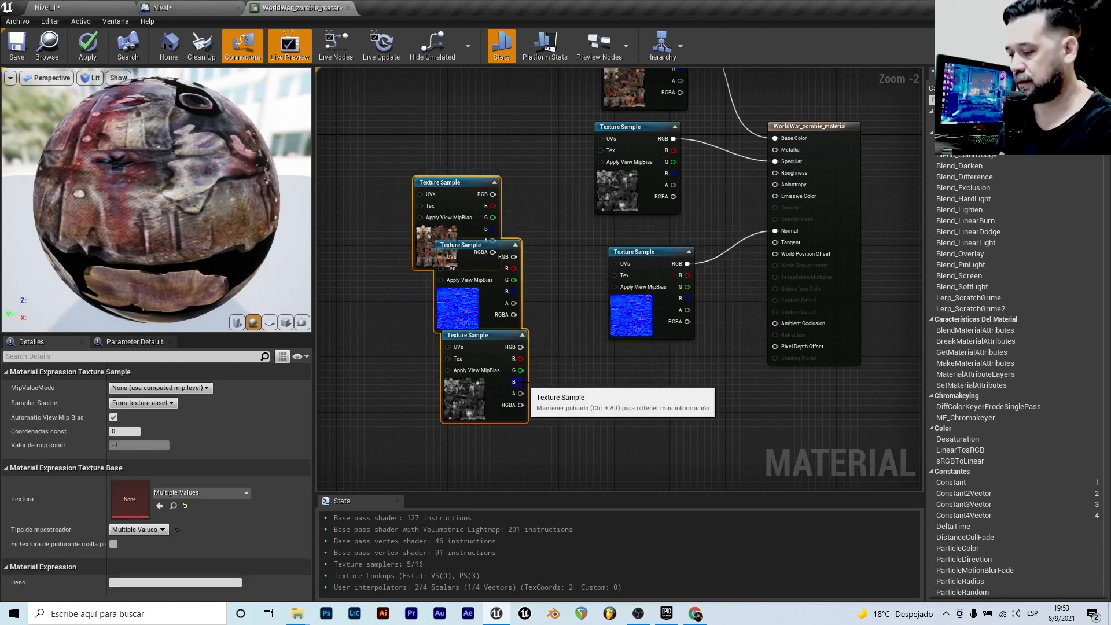
key(Delete)
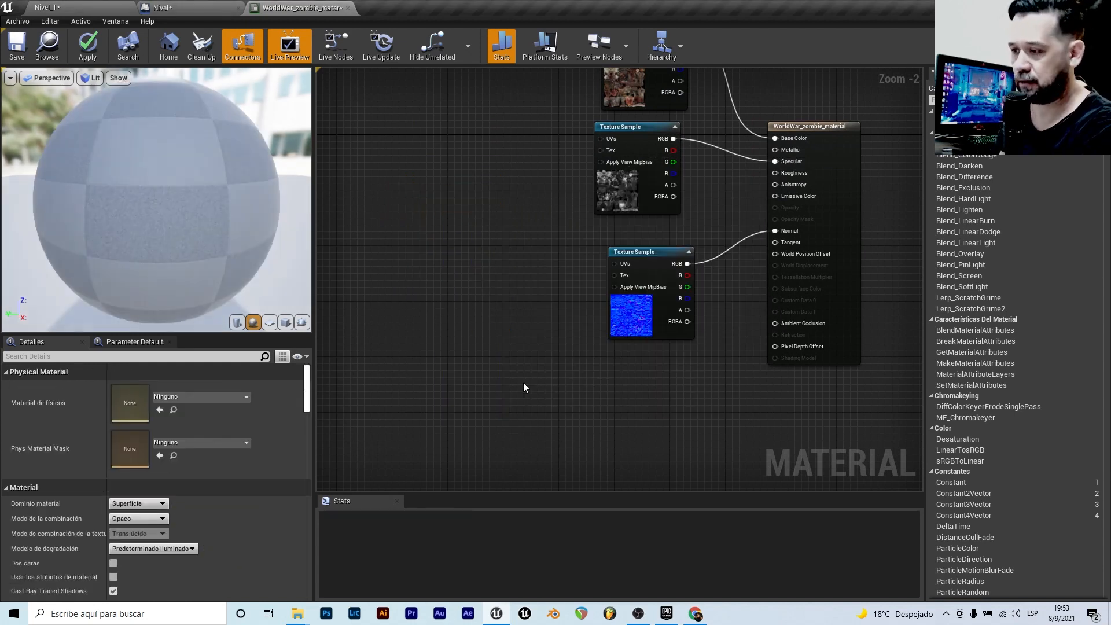
click(4, 56)
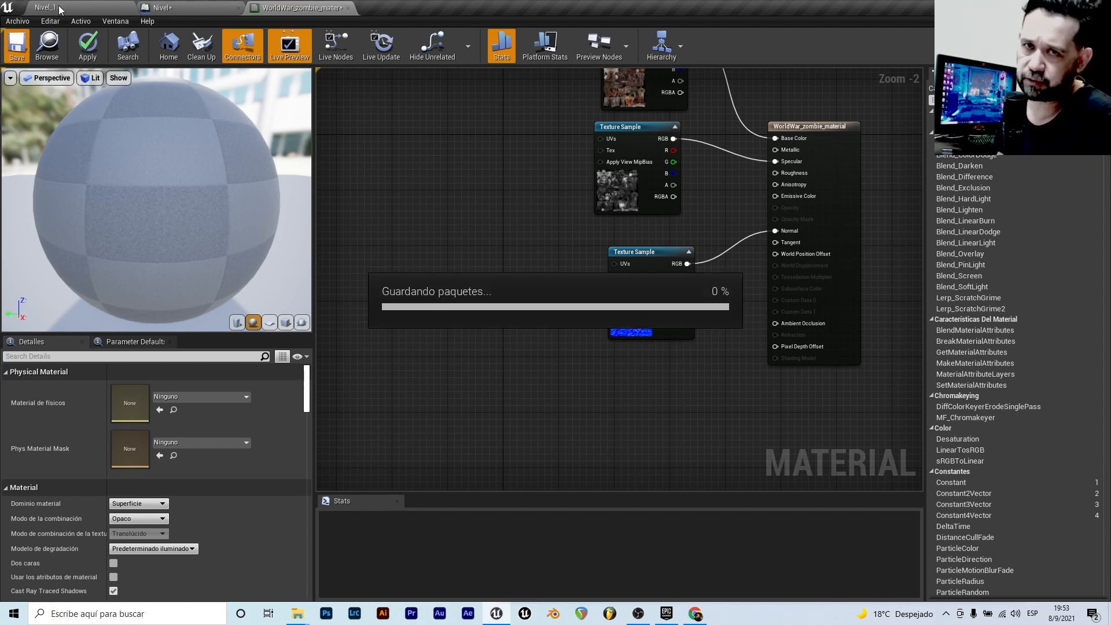
click(59, 9)
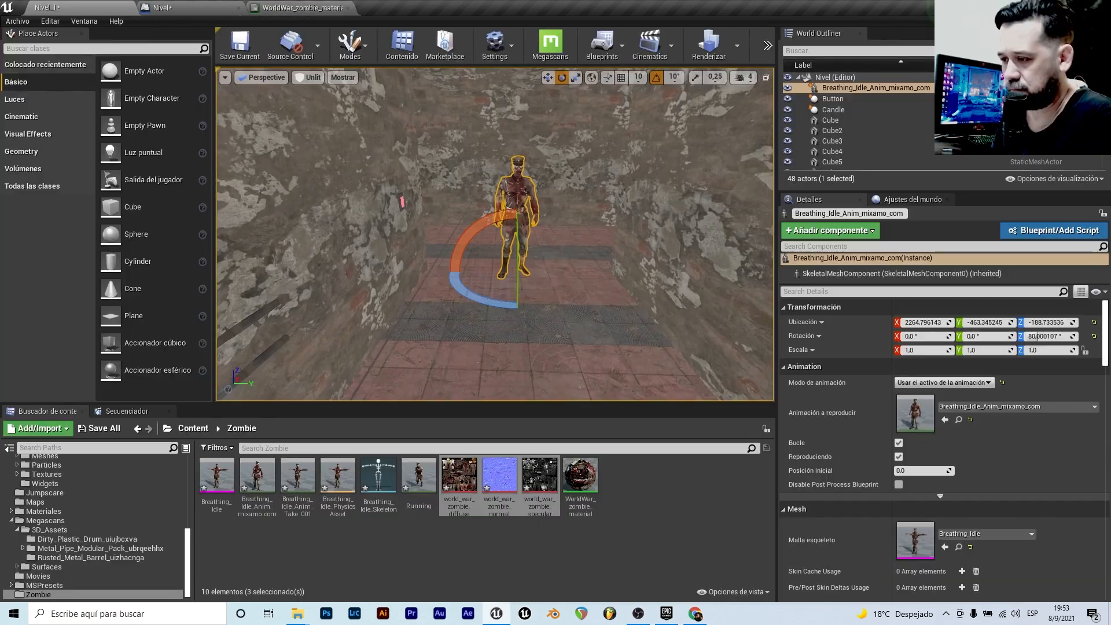
right_drag(542, 247, 552, 335)
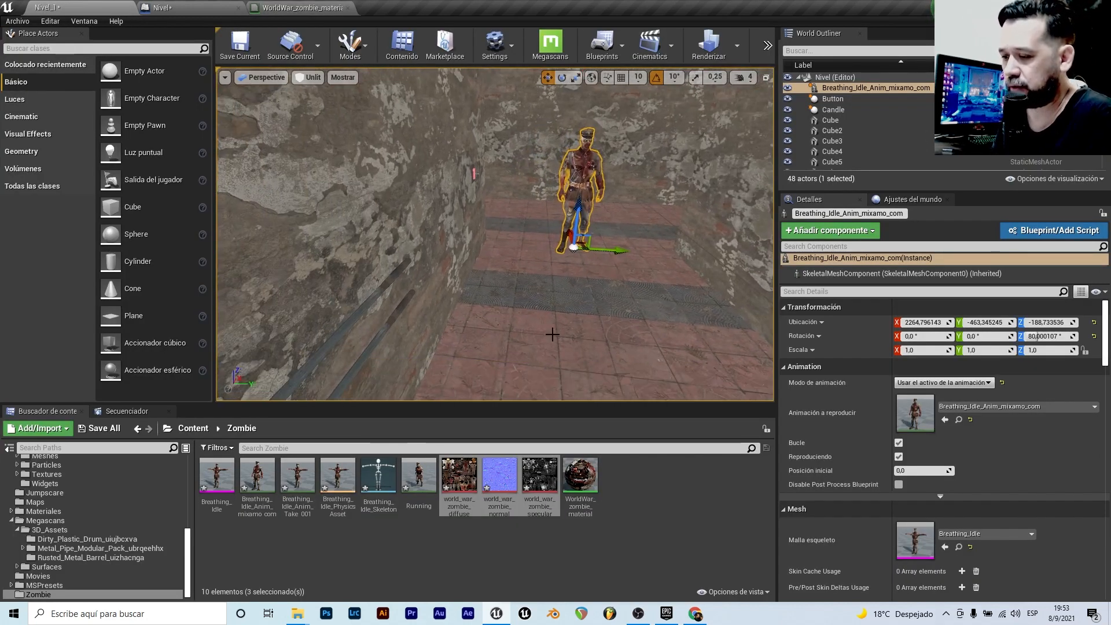
- Switch to Mixamo in the browser and search the animations for "atack"
click(695, 615)
double_click(61, 103)
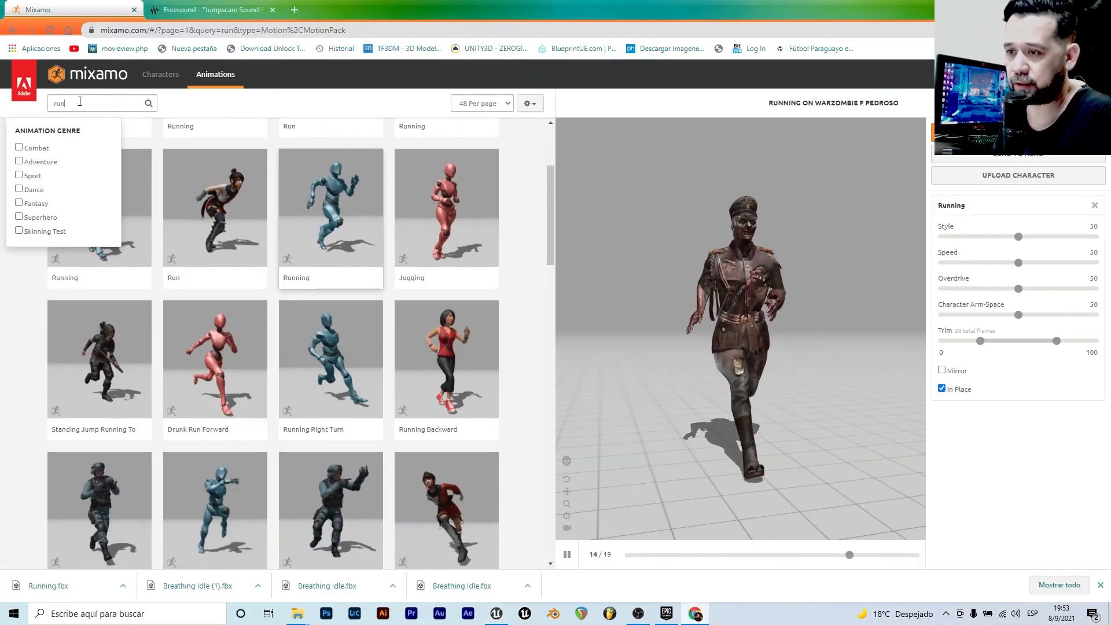
text(atack)
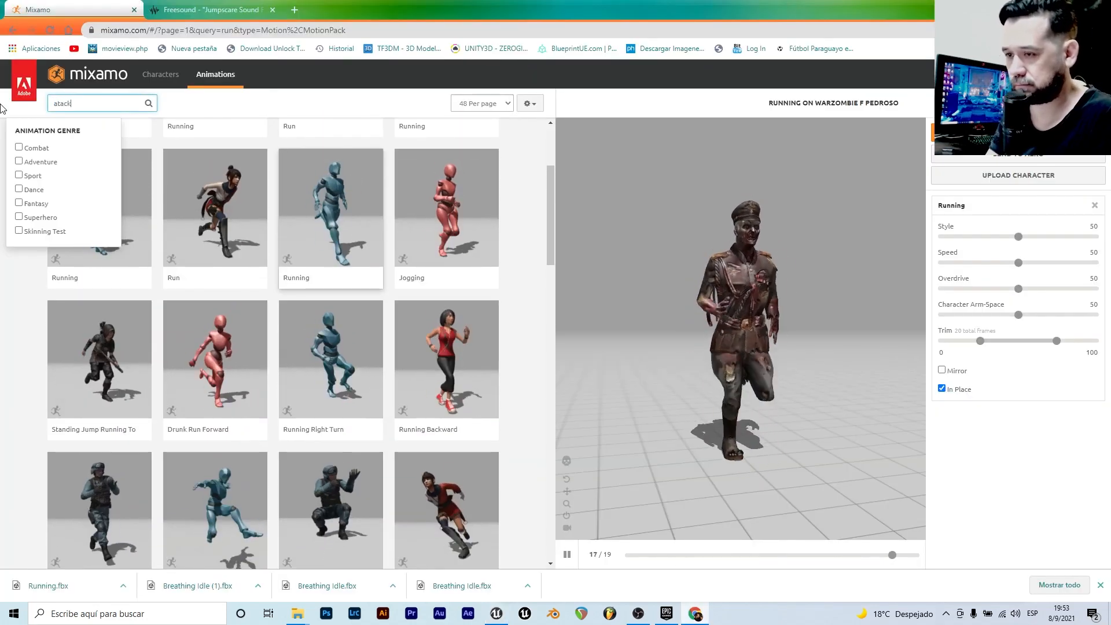
key(Return)
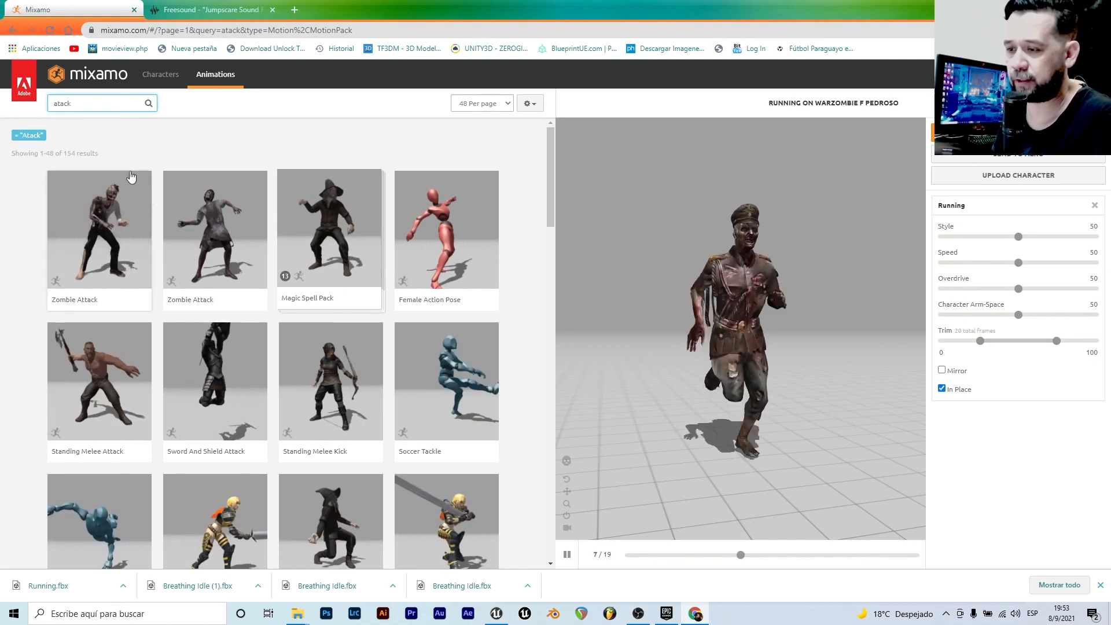
- Browse the attack animations and apply the second Zombie Attack result to the zombie character
scroll(198, 227, down, 4)
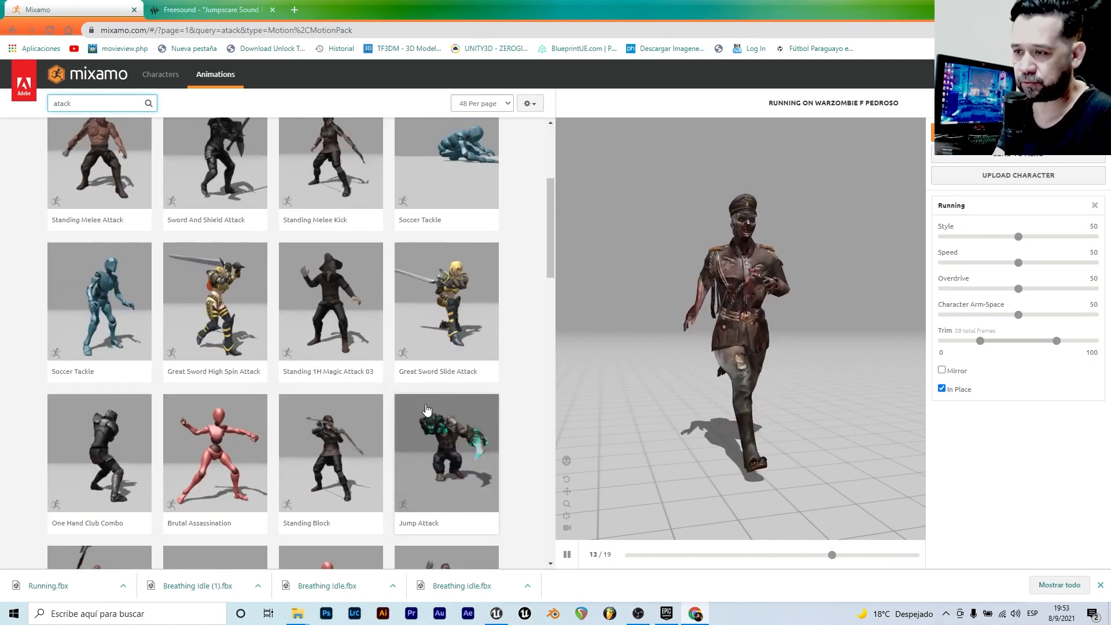
scroll(500, 388, down, 5)
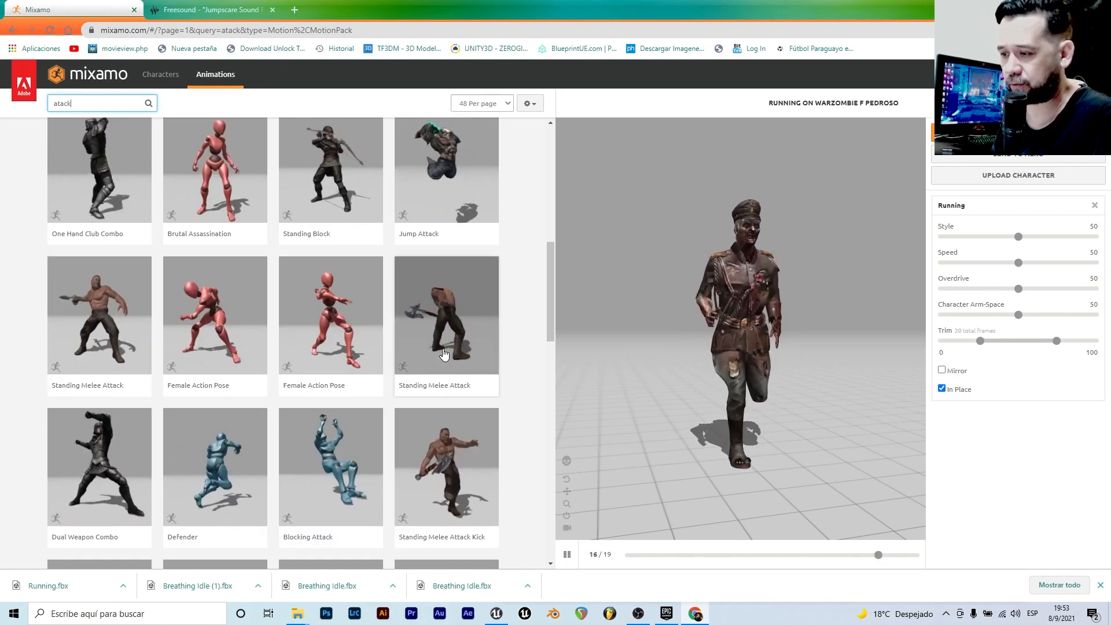
scroll(440, 350, down, 5)
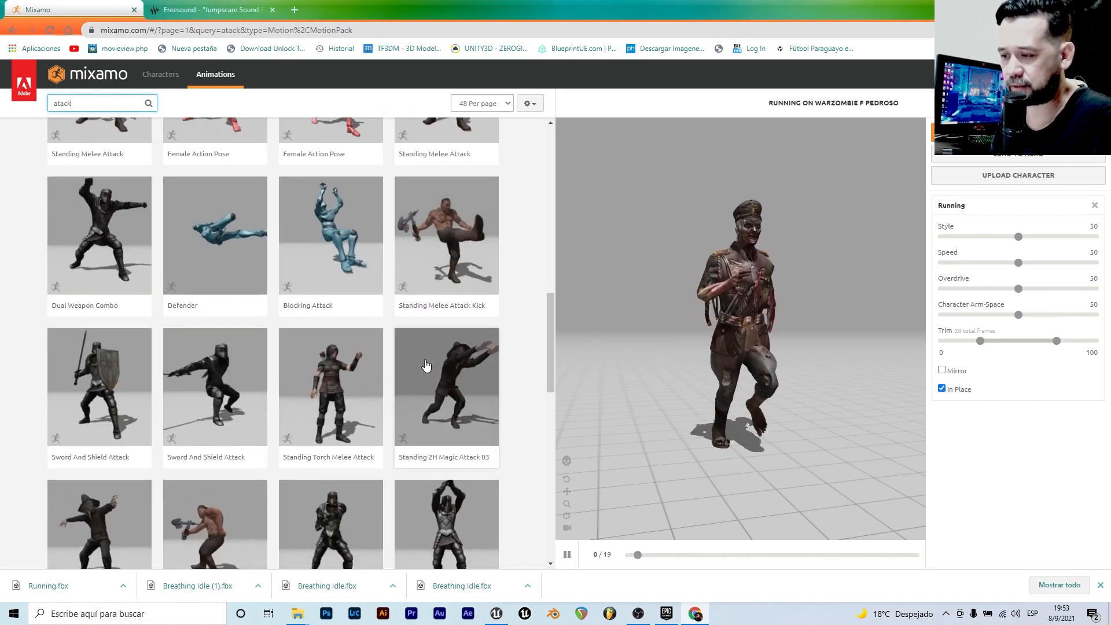
scroll(405, 385, up, 6)
scroll(402, 390, up, 6)
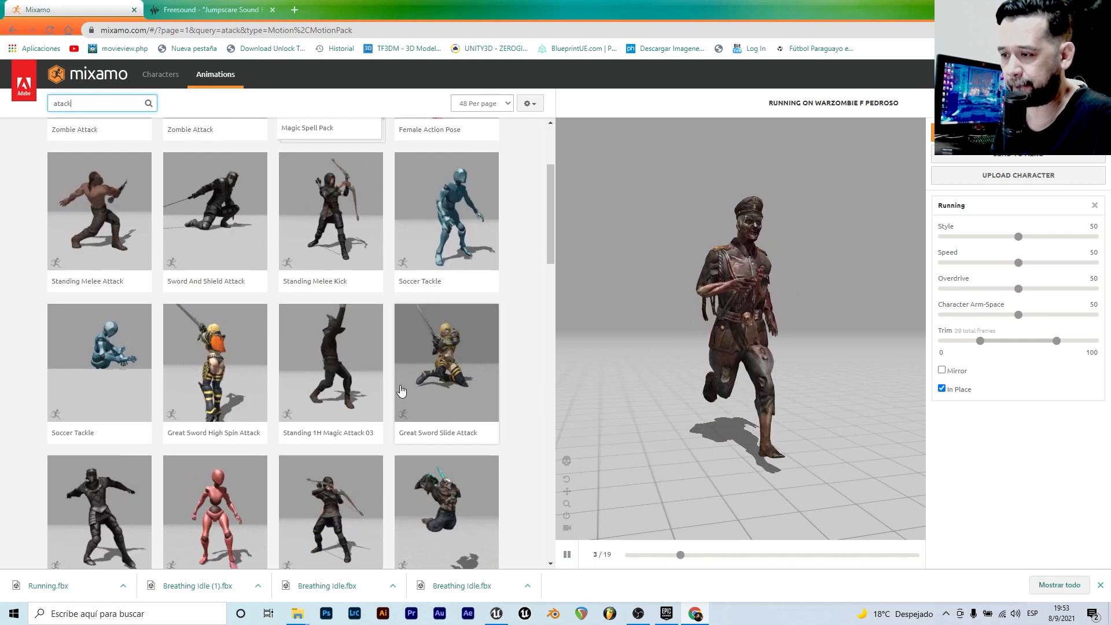
click(194, 249)
click(197, 248)
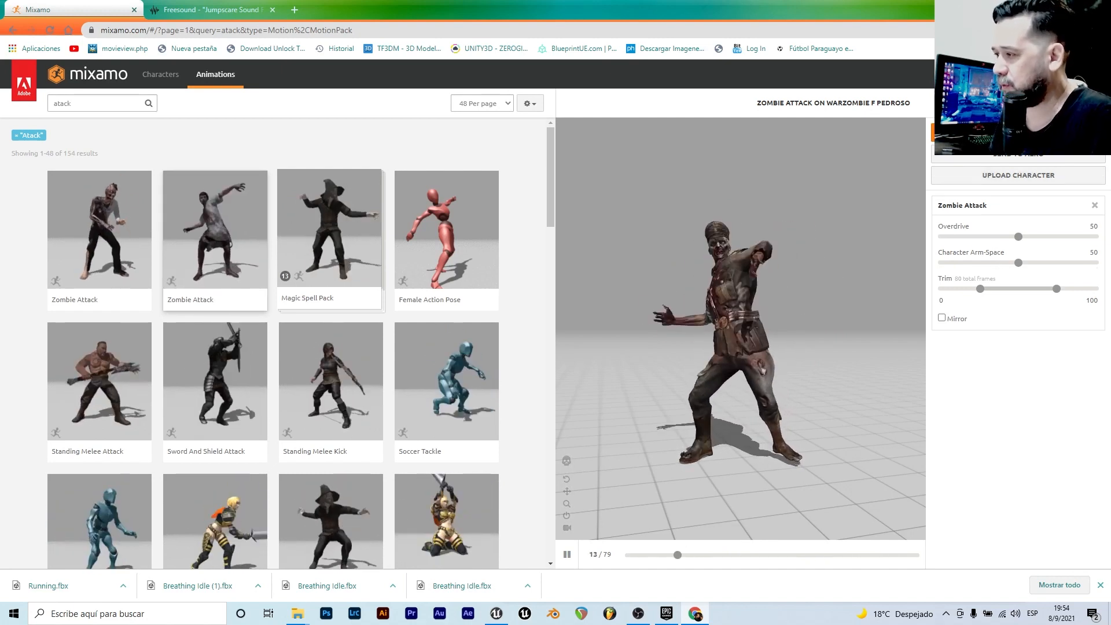
- Download Zombie Attack as FBX Binary, Without Skin, at 30 frames per second, and import it into Unreal's Zombie folder with Breathing_Idle_Skeleton
click(1003, 134)
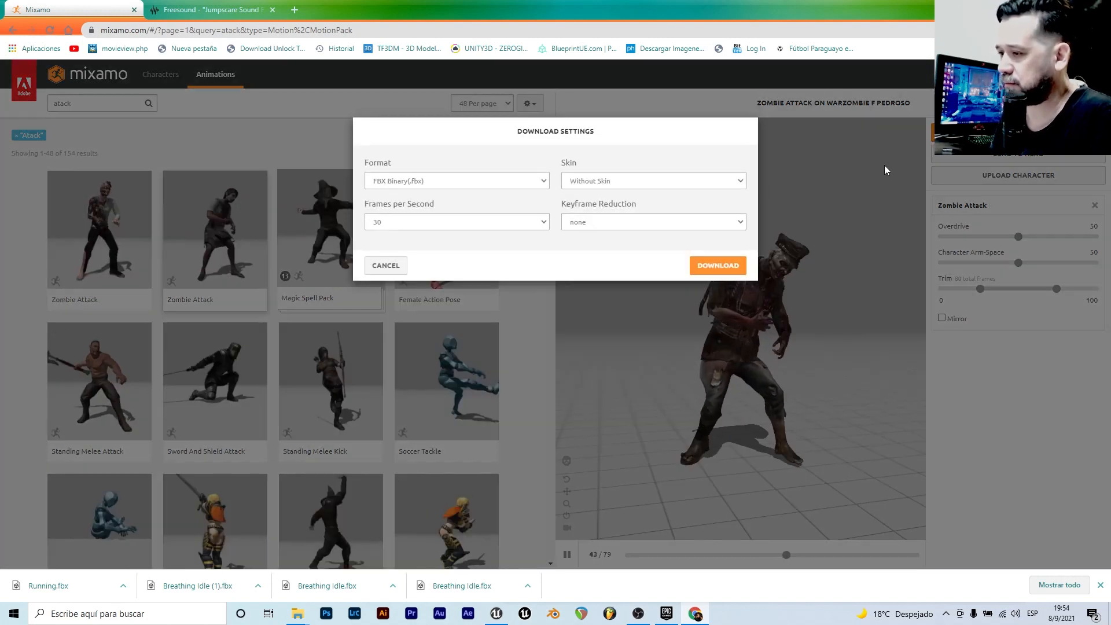
click(731, 267)
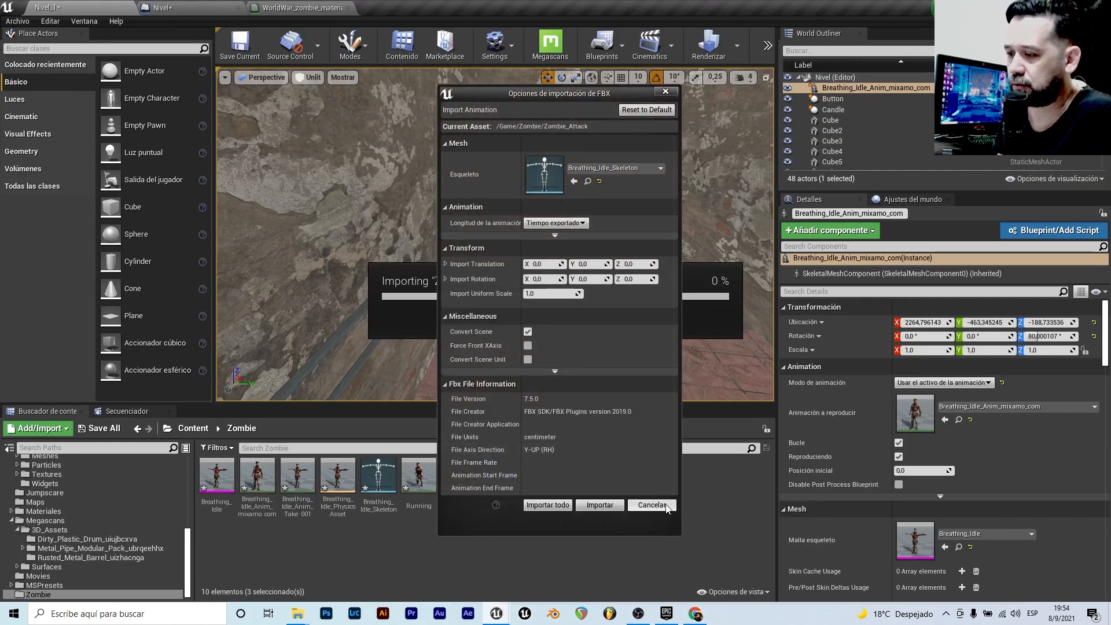
click(548, 505)
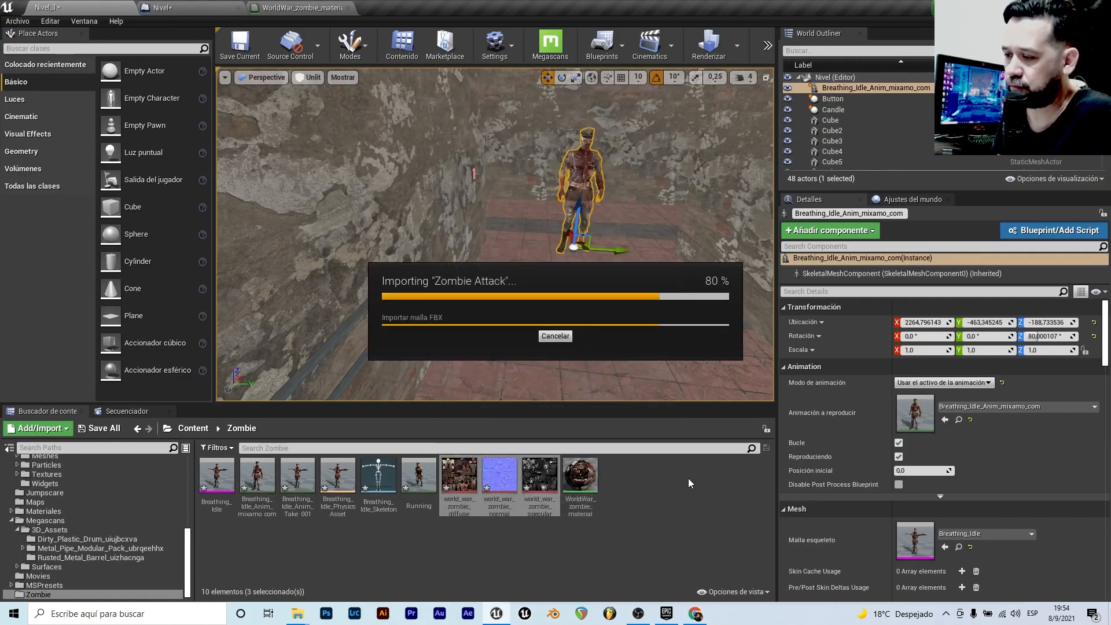
- Preview the Zombie_Attack animation in a play test with a temporary actor in the corridor, and delete that actor
drag(619, 476, 608, 347)
click(768, 46)
click(777, 70)
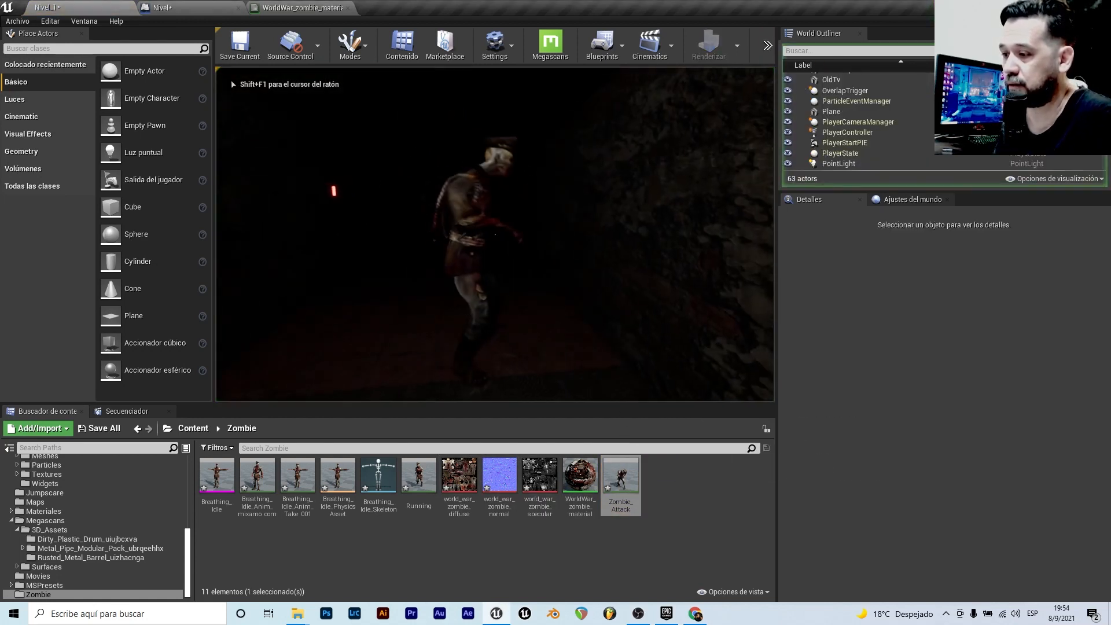
key(Escape)
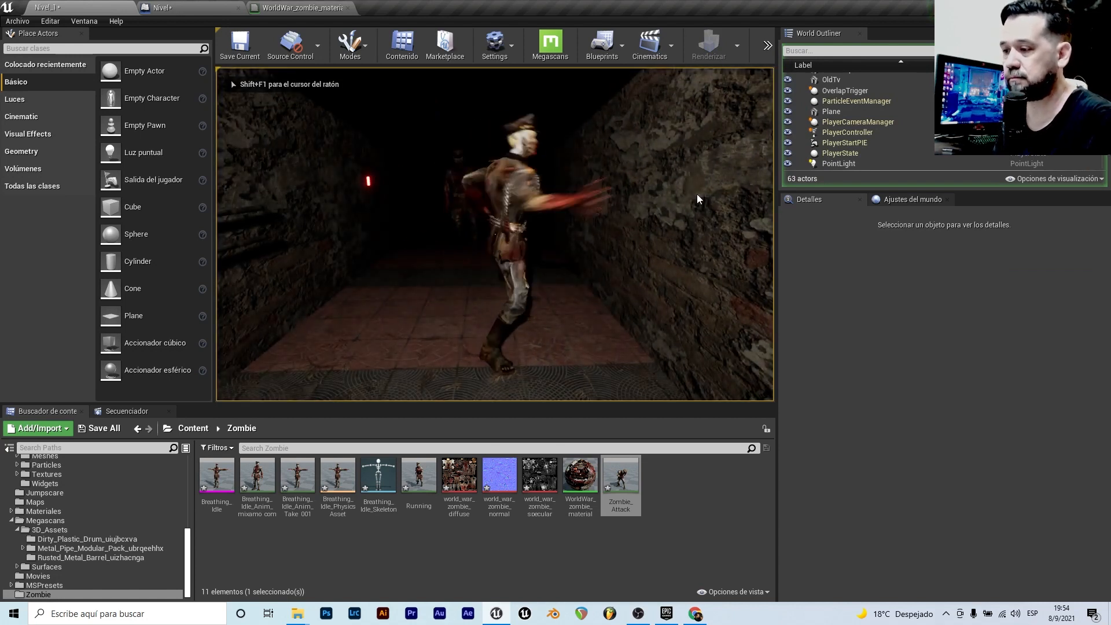
key(Escape)
key(Delete)
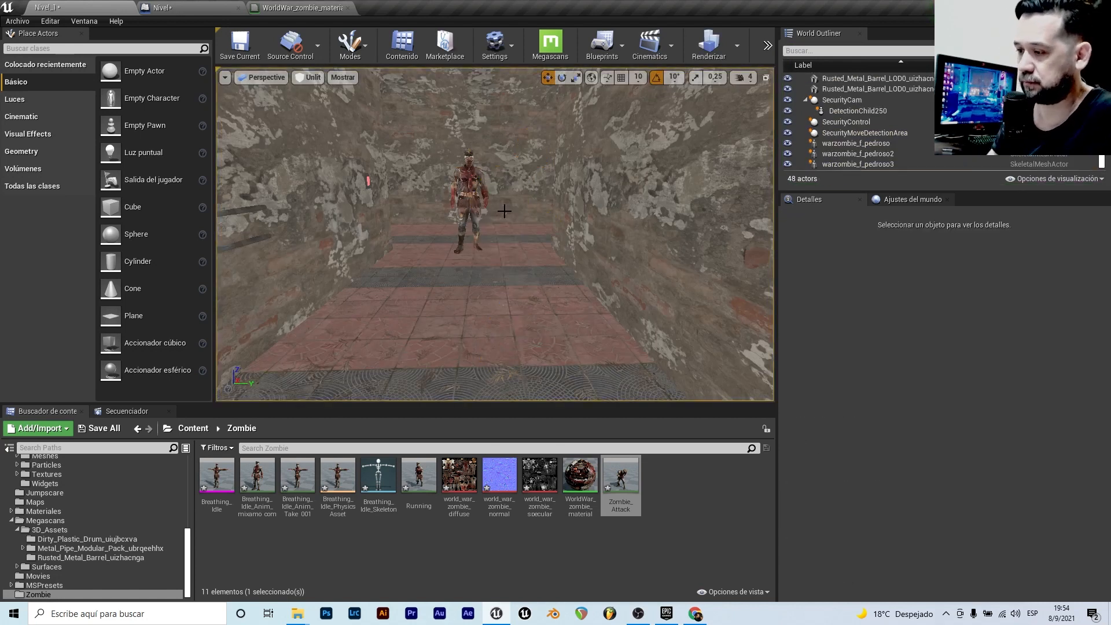
- Create a new level sequence named JumscareCin in the Cinematicas folder
key(w)
mouse_move(505, 211)
right_down()
mouse_move(506, 194)
mouse_move(489, 184)
mouse_move(492, 216)
mouse_move(509, 220)
mouse_move(492, 261)
mouse_move(500, 217)
mouse_move(489, 246)
mouse_move(501, 220)
mouse_move(560, 217)
mouse_move(512, 227)
right_up()
key(s)
key(s)
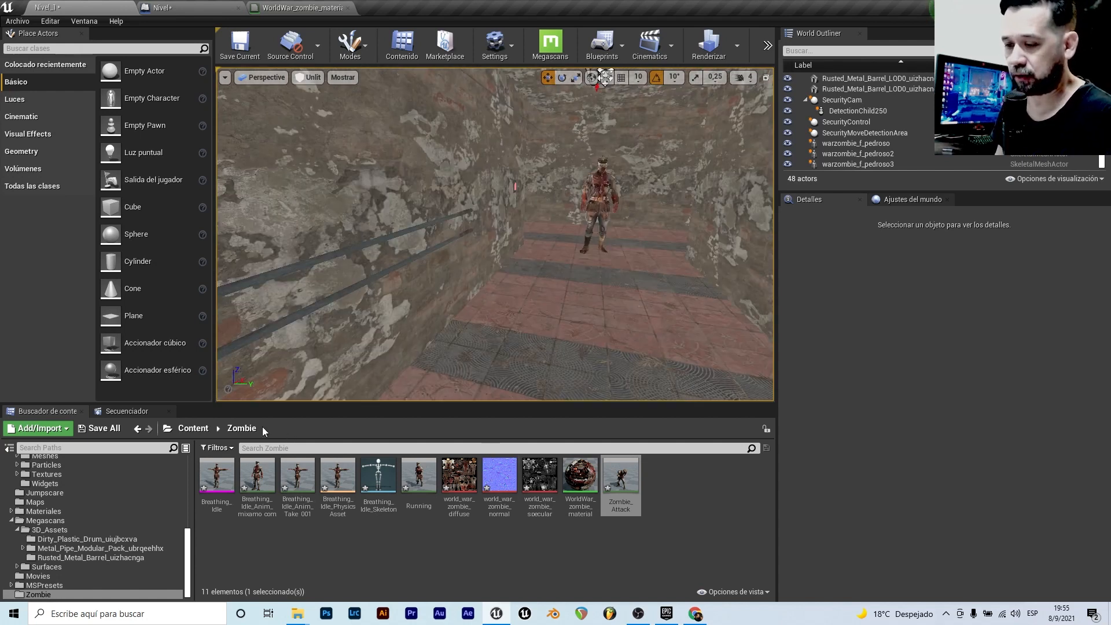
click(188, 428)
click(651, 45)
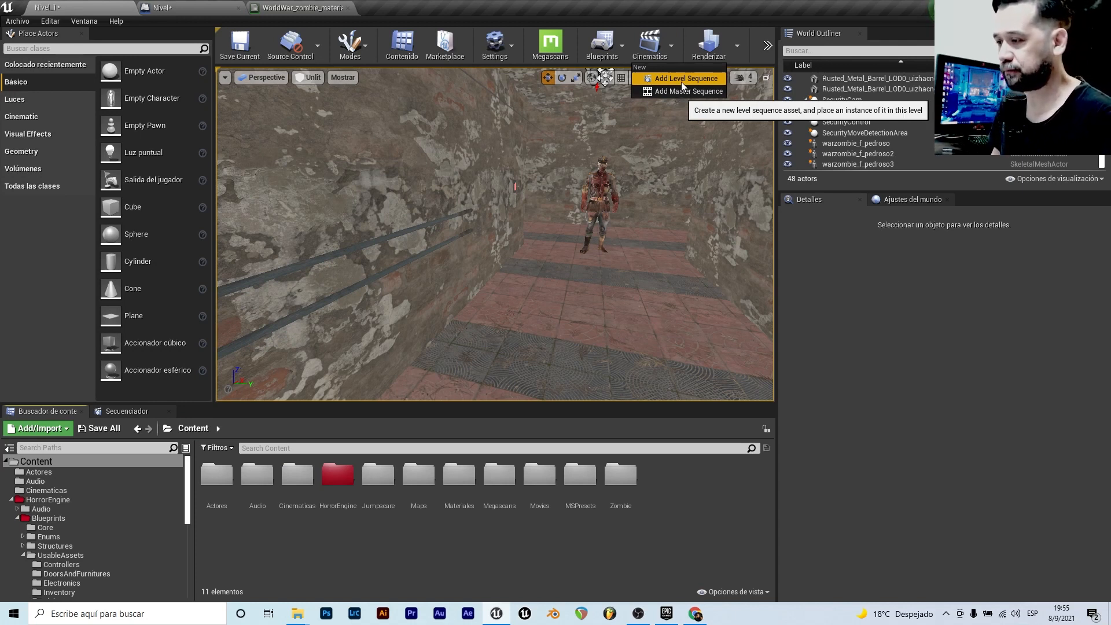
click(689, 81)
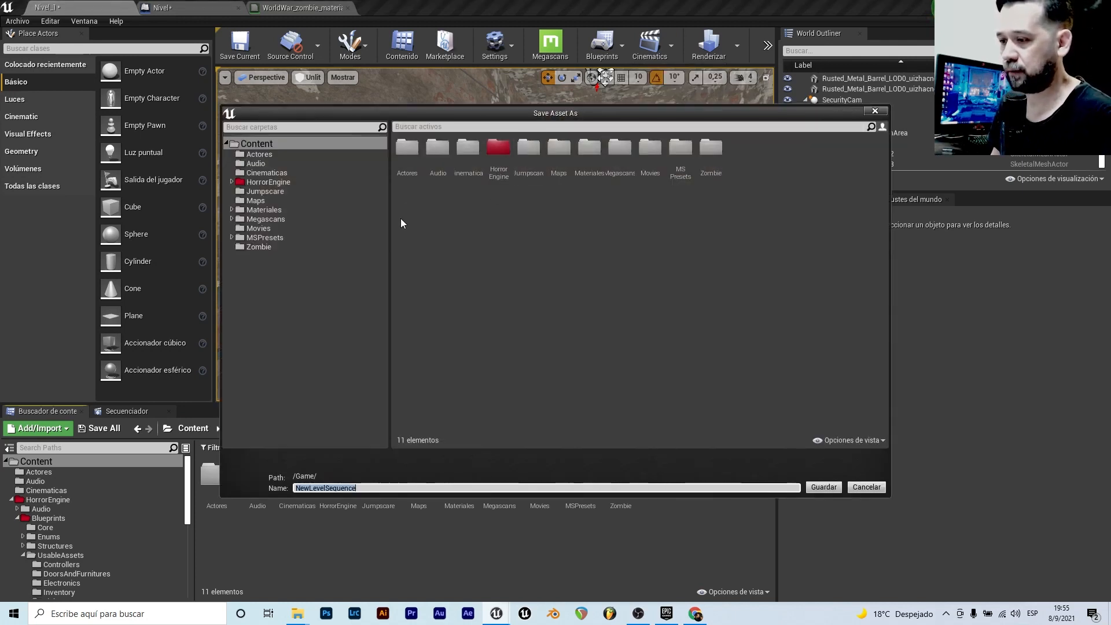
double_click(465, 165)
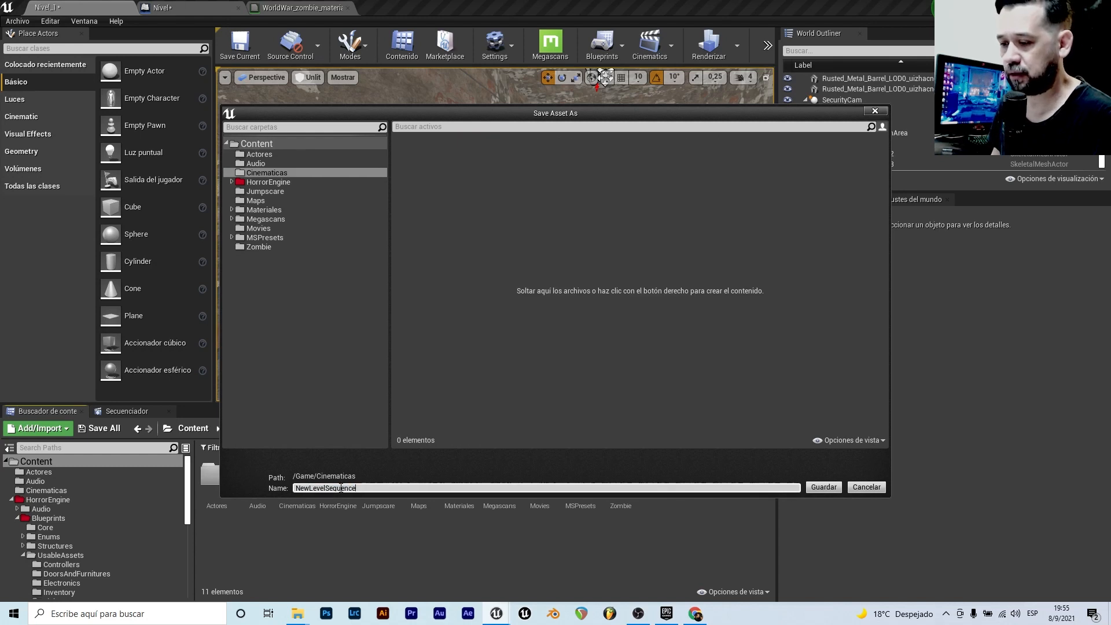
text(Ju)
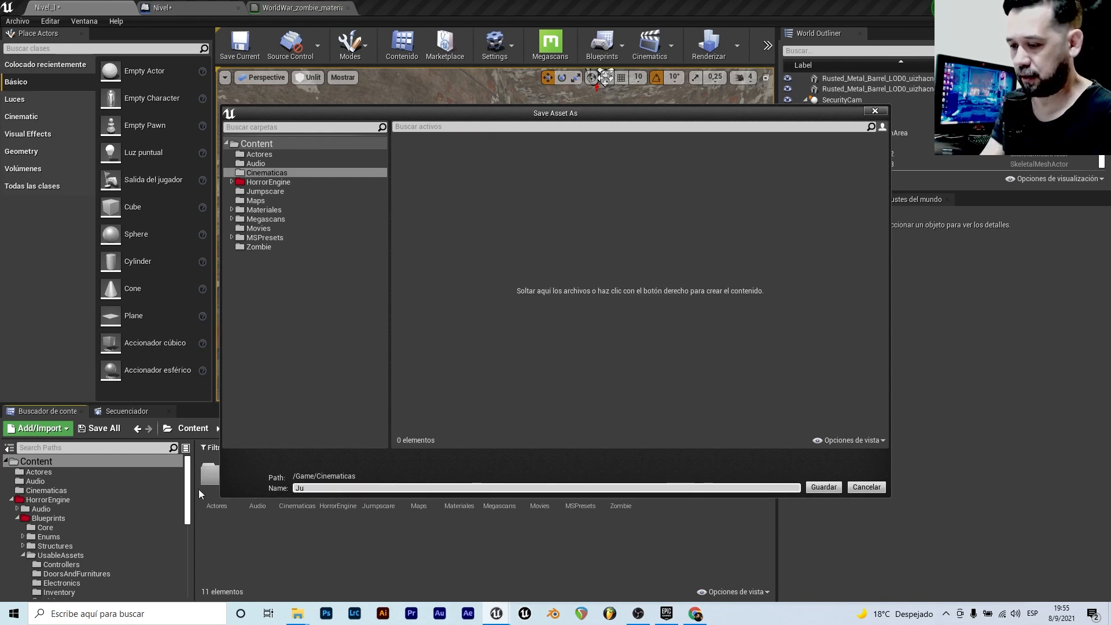
text(m)
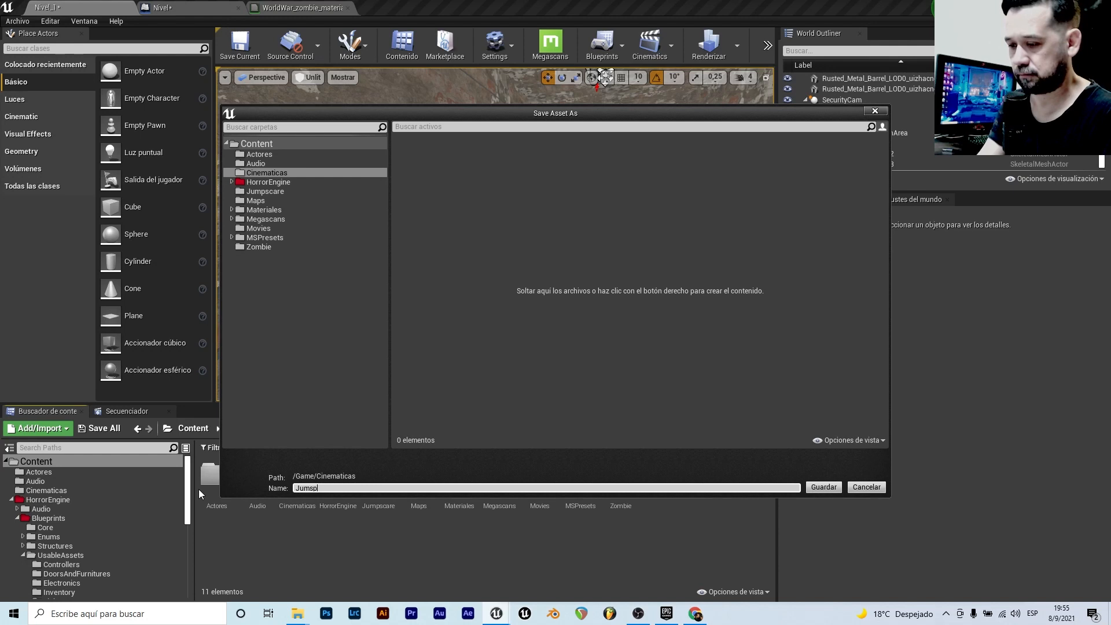
text(sp)
key(BackSpace)
text(care)
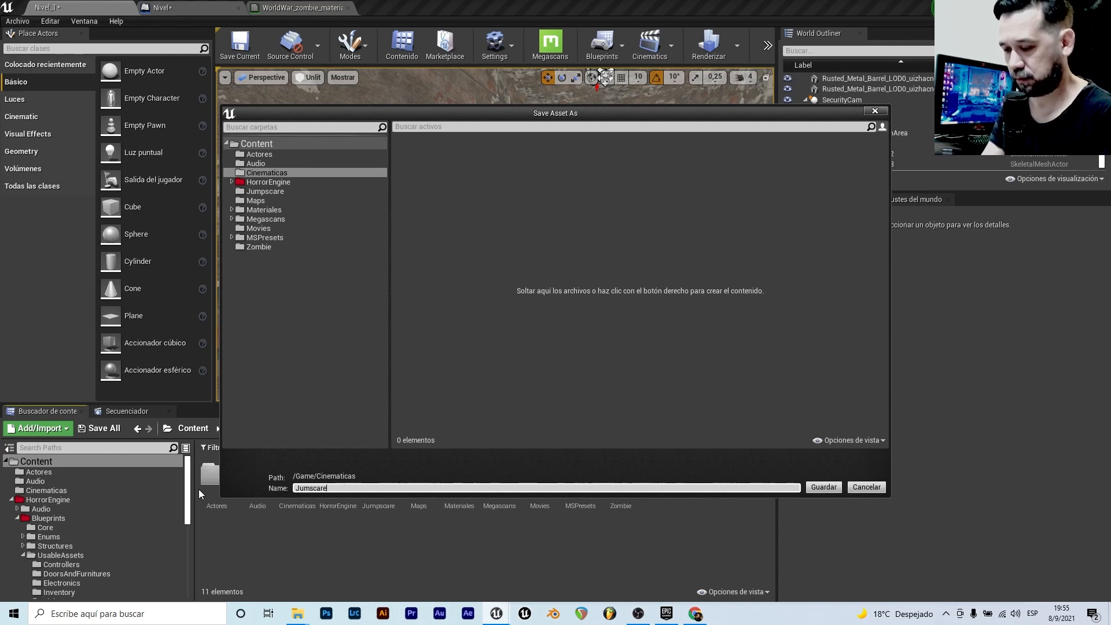
text(Cin)
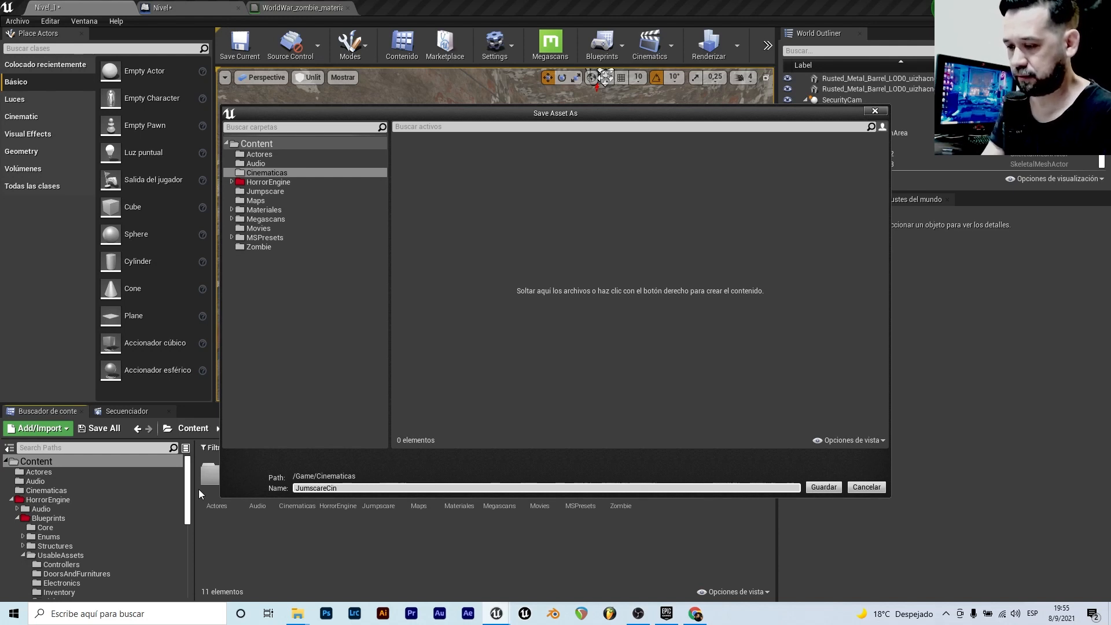
click(823, 487)
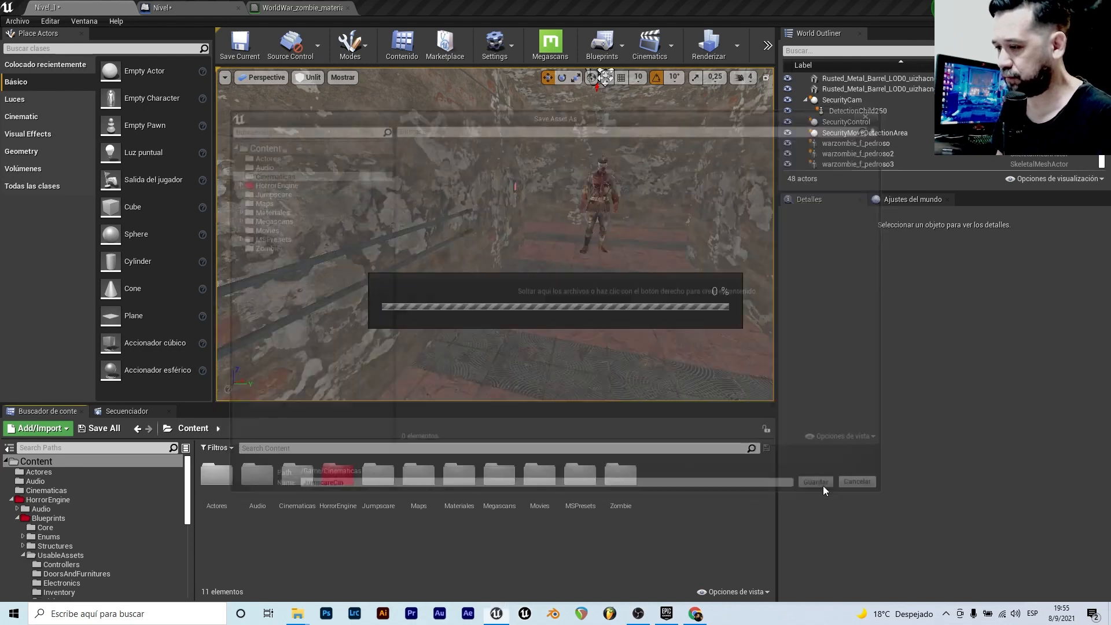
- Move the idle zombie farther back along the corridor to about X 2348
mouse_move(548, 266)
right_down()
mouse_move(580, 250)
mouse_move(547, 267)
right_up()
key(w)
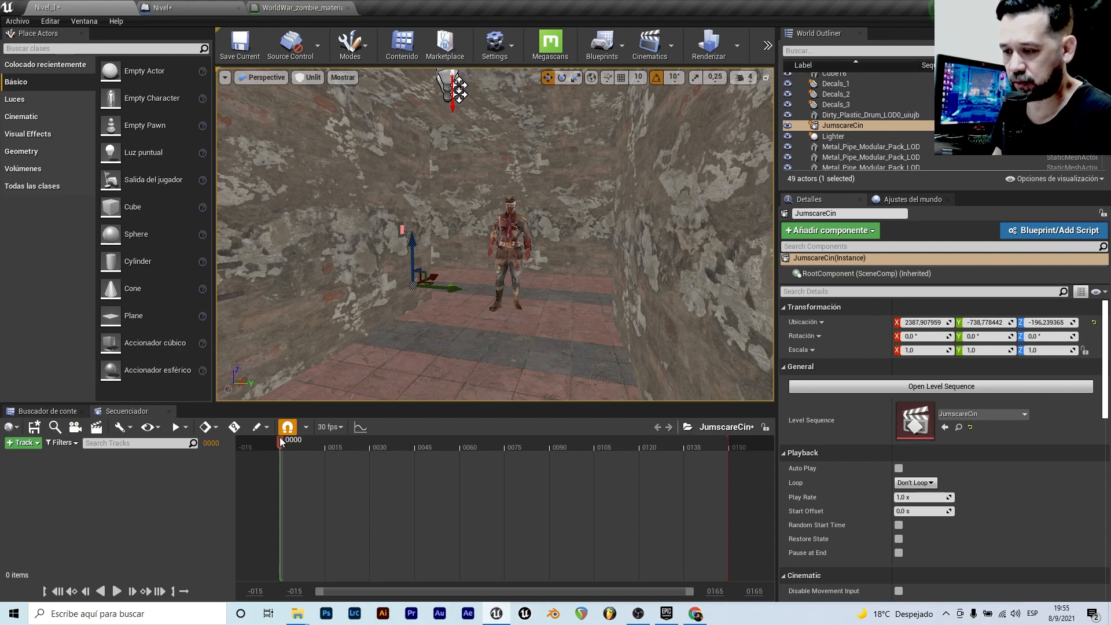
drag(280, 440, 281, 439)
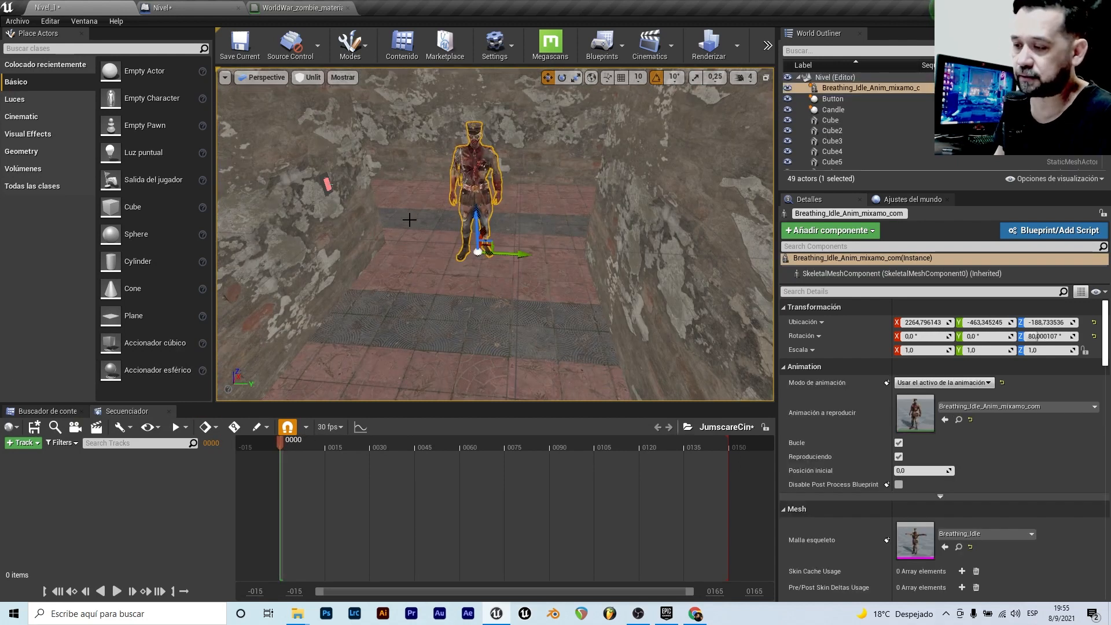
right_drag(409, 218, 496, 234)
drag(542, 289, 579, 249)
right_drag(588, 277, 542, 264)
key(s)
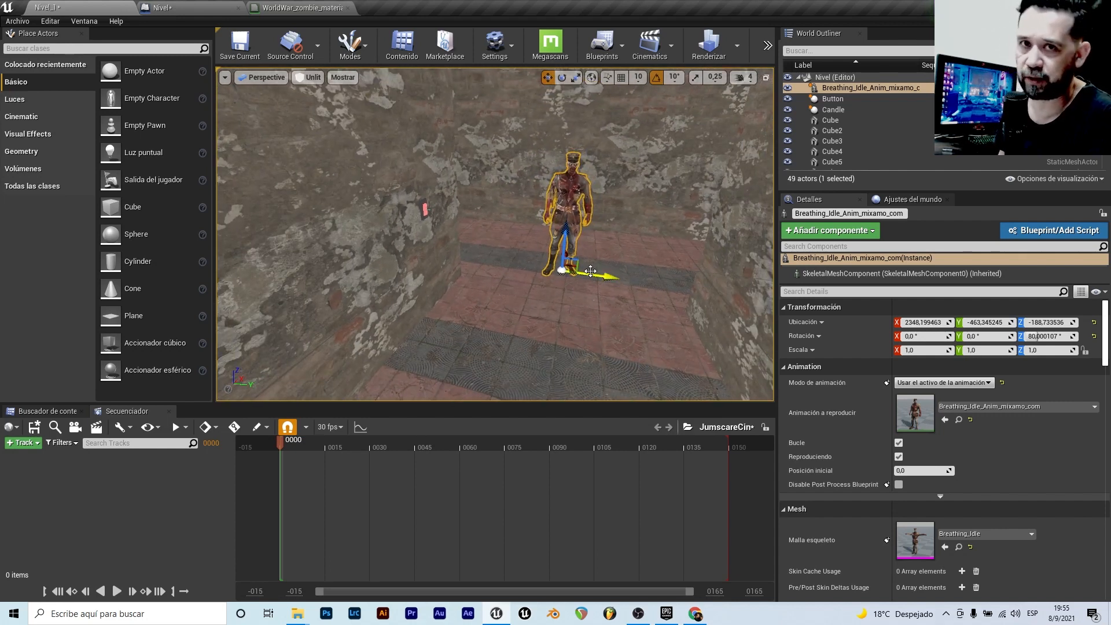
right_drag(591, 271, 599, 266)
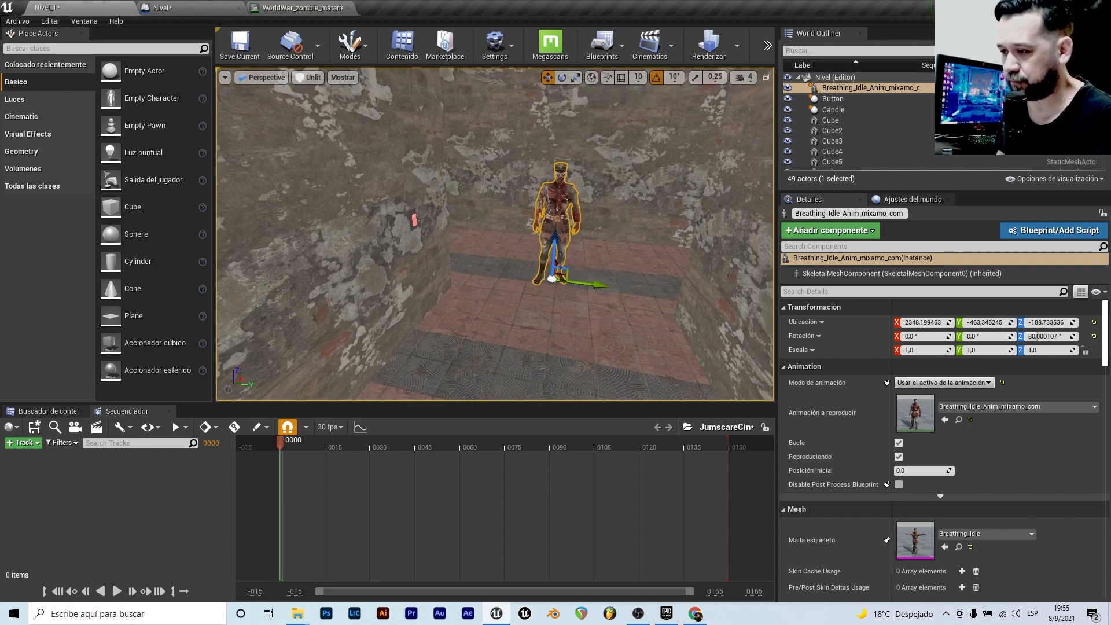
right_drag(581, 190, 590, 192)
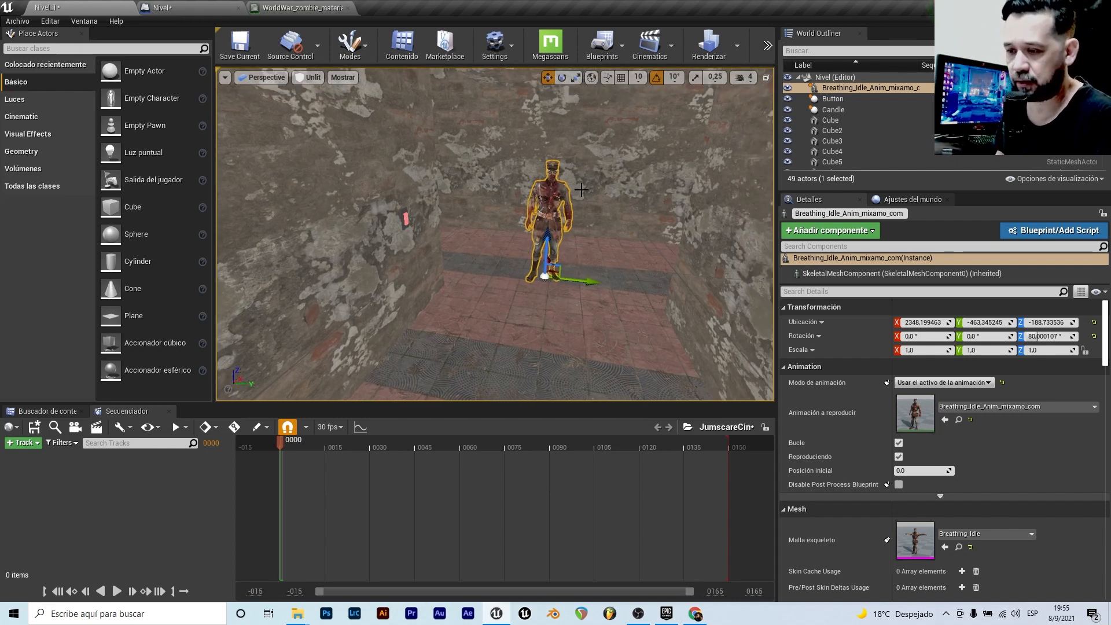
- Add the selected zombie to the JumscareCin sequence and give its animation track the Running clip
click(24, 444)
mouse_move(87, 277)
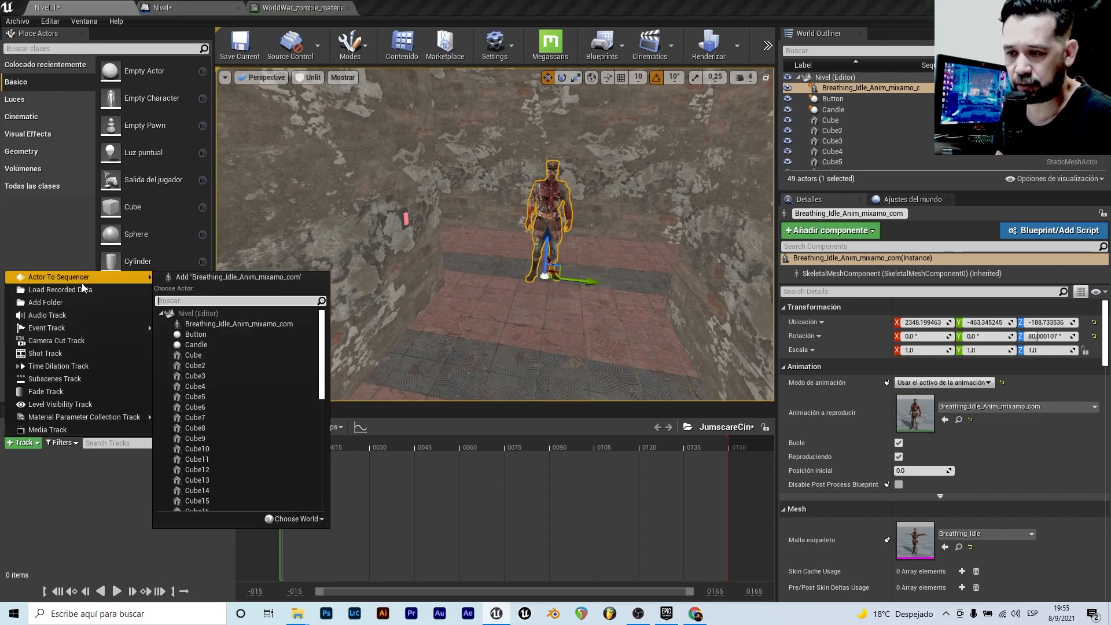
click(209, 278)
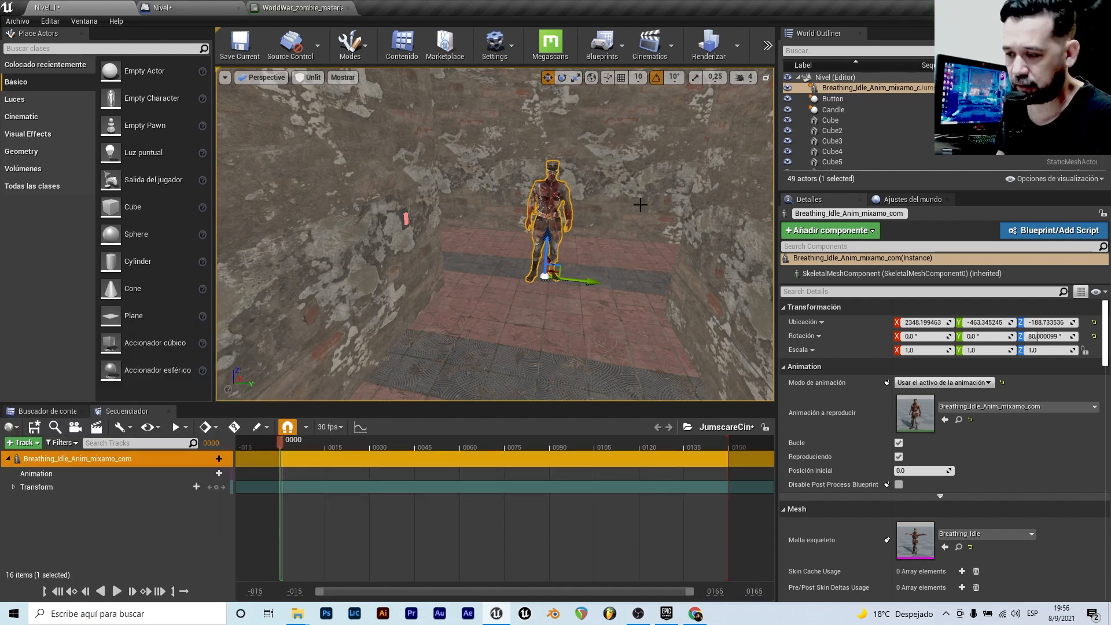
click(218, 474)
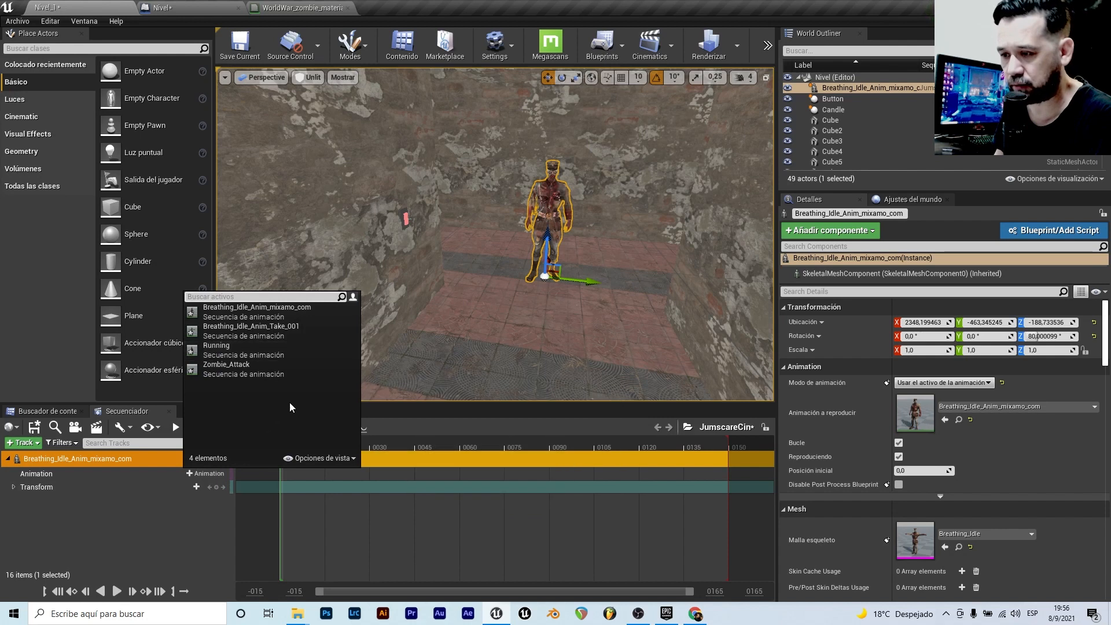
click(277, 352)
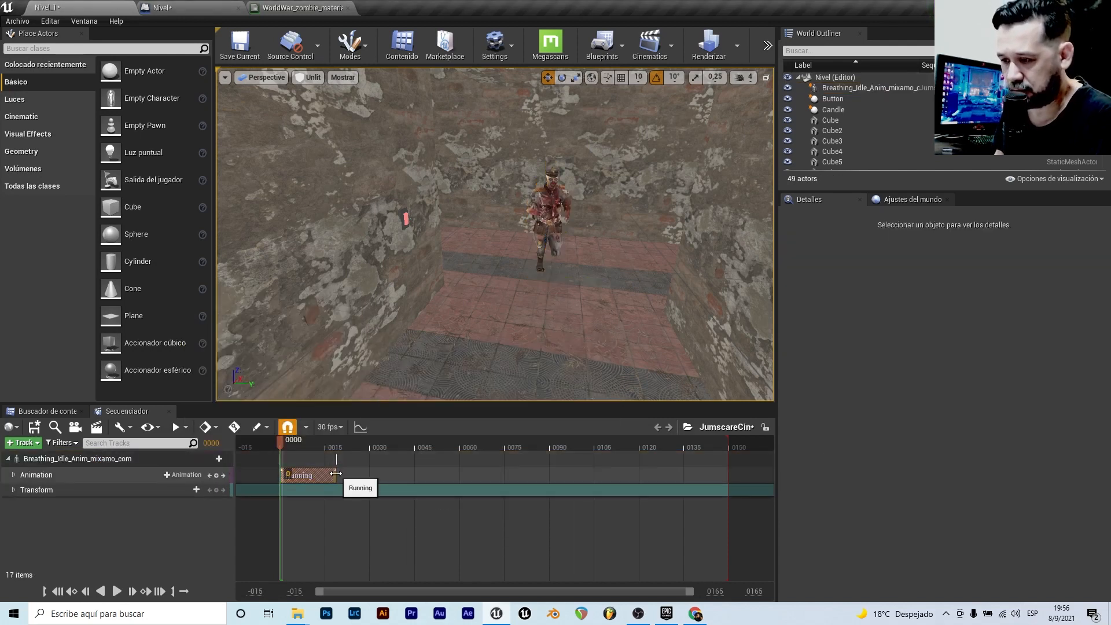
- Show the sequence time in seconds, extend the Running clip to about 1 second and end playback at about 1.5 seconds
drag(728, 451, 462, 445)
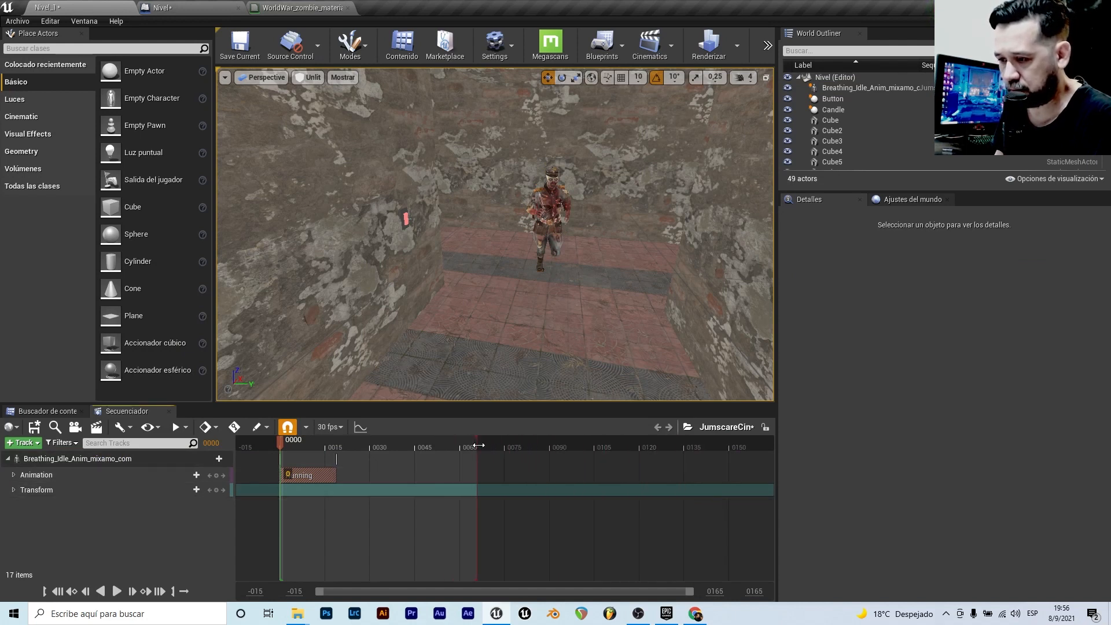
click(340, 429)
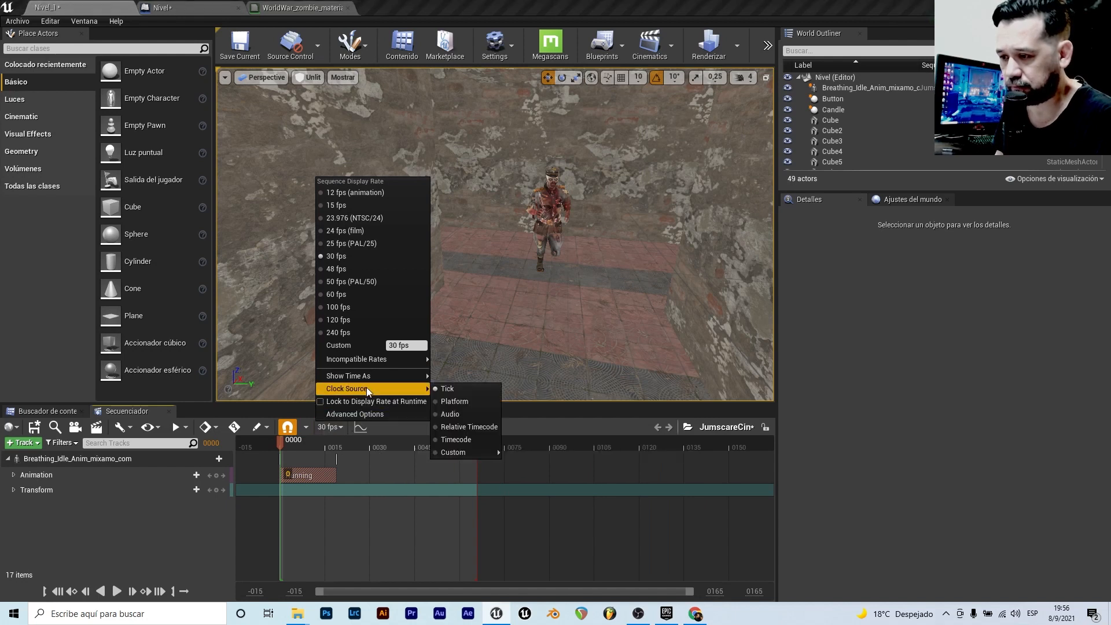
click(455, 388)
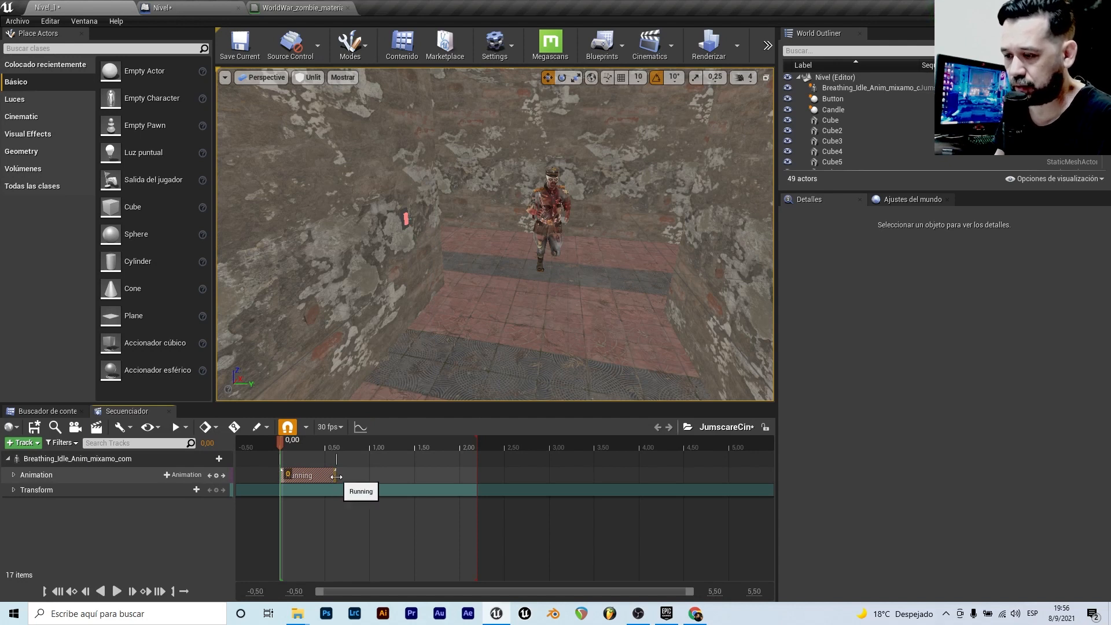
drag(375, 476, 375, 476)
mouse_move(480, 444)
mouse_down()
mouse_move(371, 446)
mouse_move(415, 448)
mouse_up()
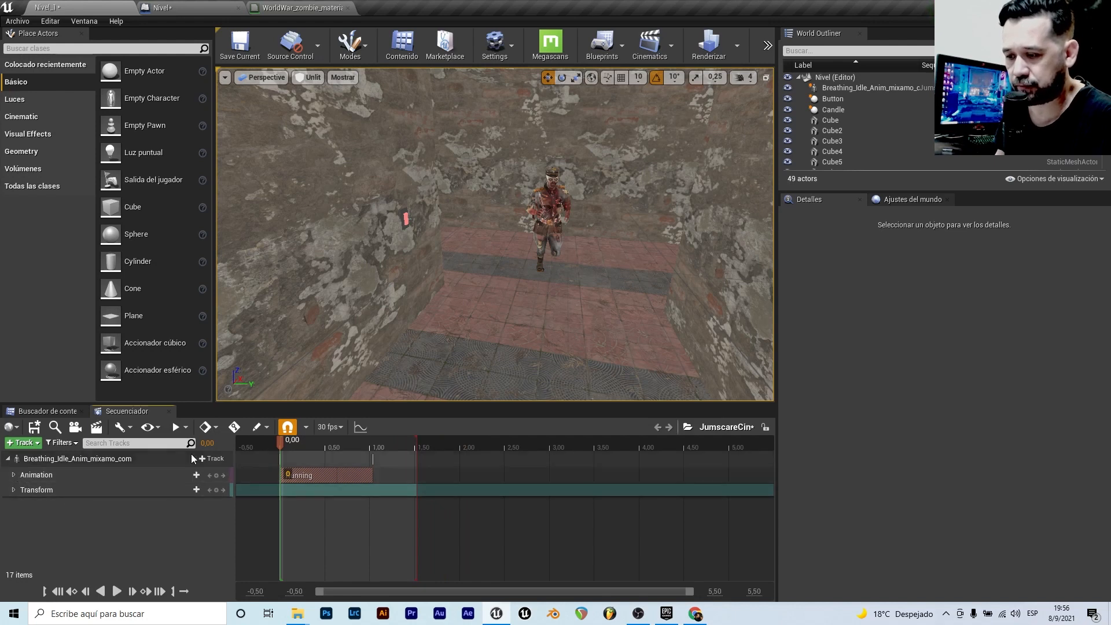
- Key the zombie's starting transform at 0 seconds in the sequence
click(555, 210)
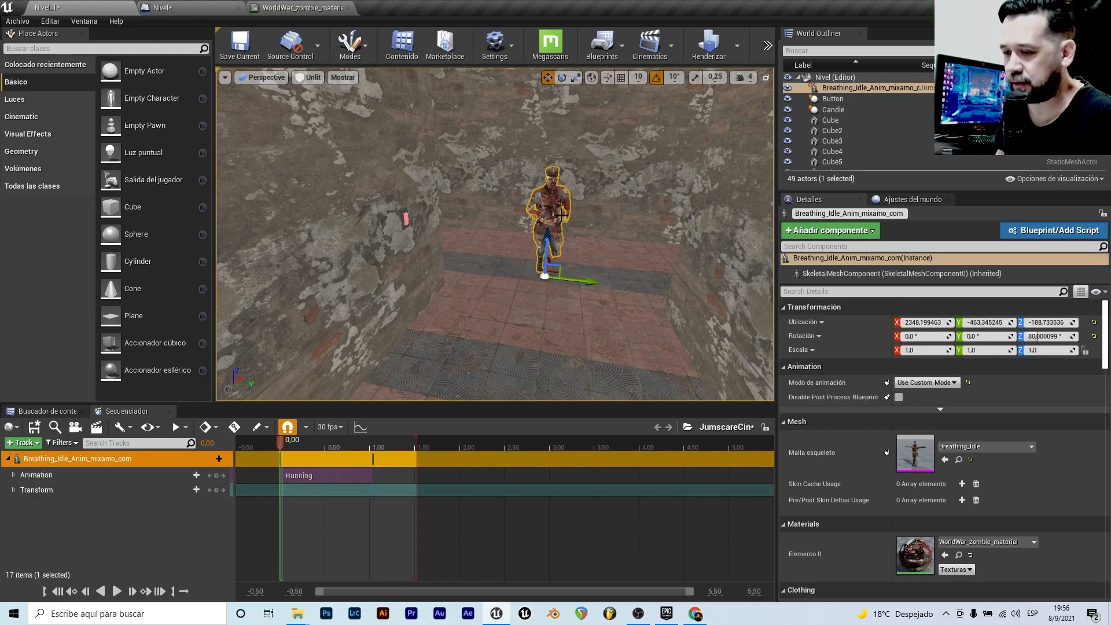
click(217, 490)
right_drag(575, 250, 521, 406)
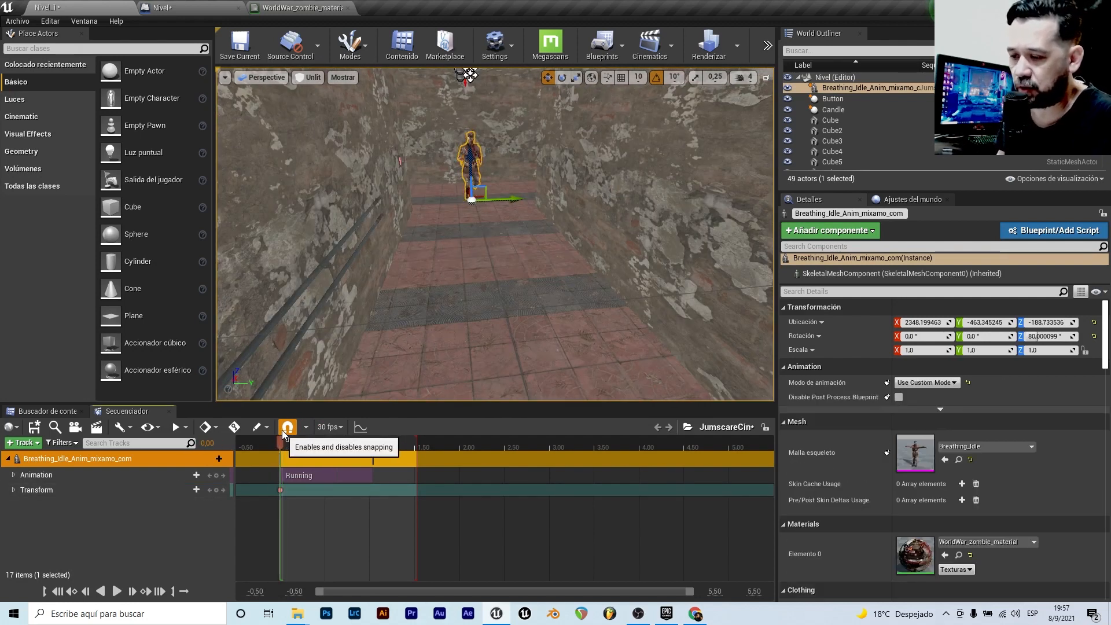
- Move the zombie forward to about X 1712 at 1.0333 seconds, key its transform there, and scrub back to check the run
drag(285, 443, 376, 435)
right_drag(579, 260, 615, 310)
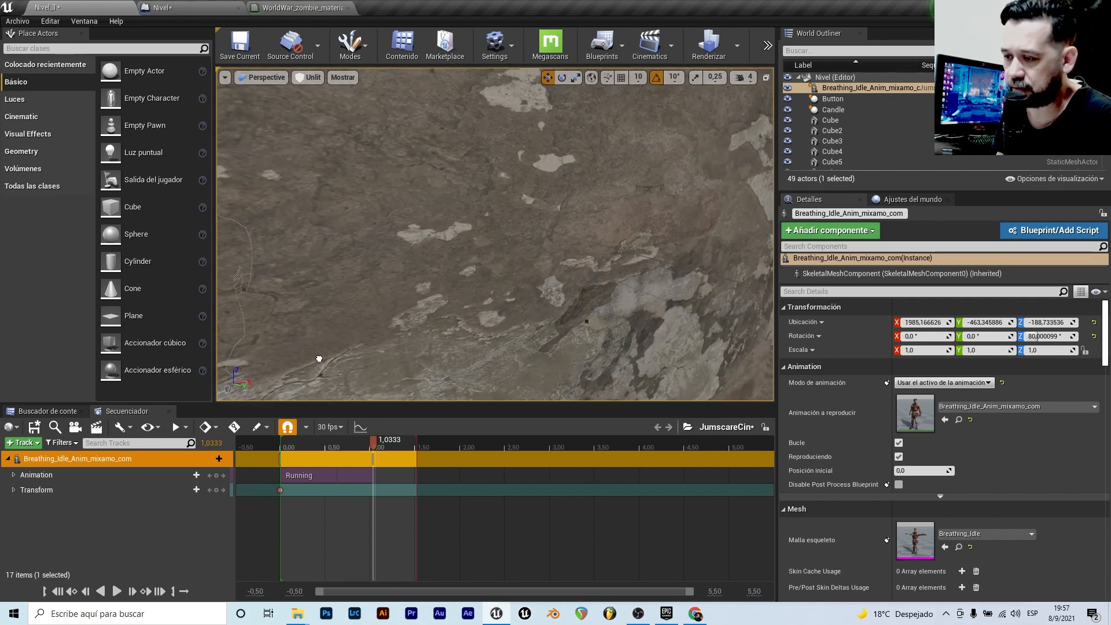
scroll(319, 358, down, 10)
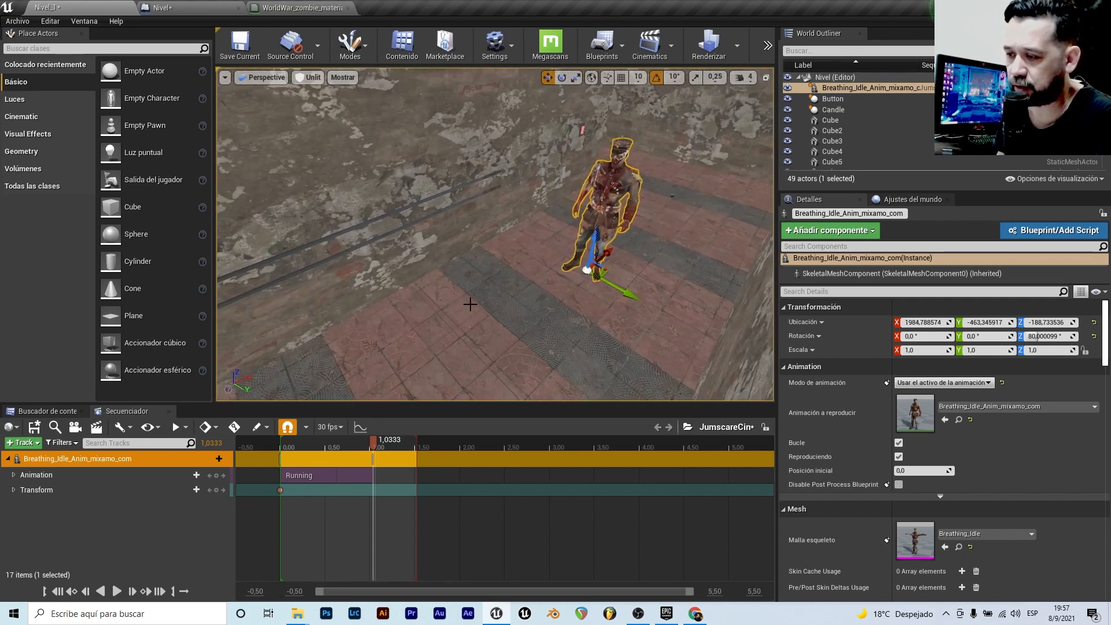
drag(607, 252, 471, 312)
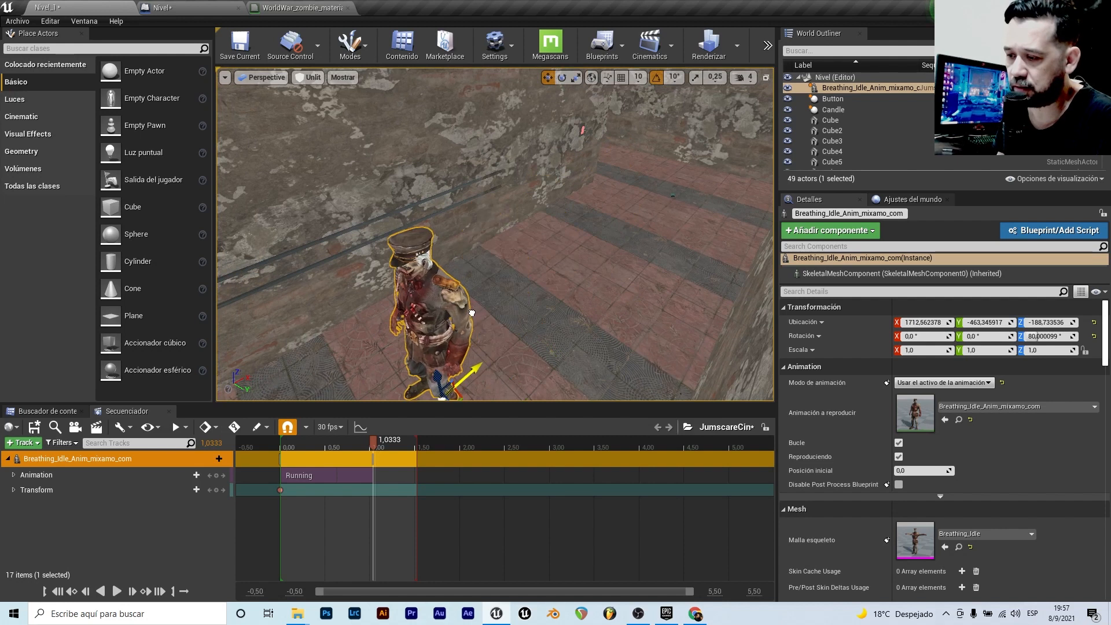
click(13, 489)
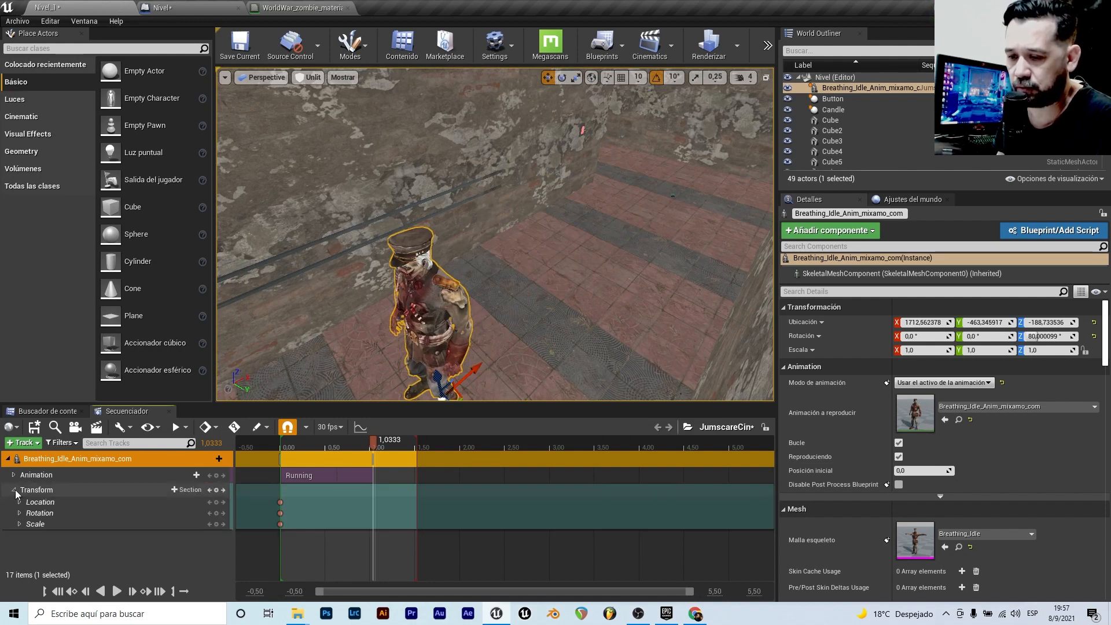
click(217, 490)
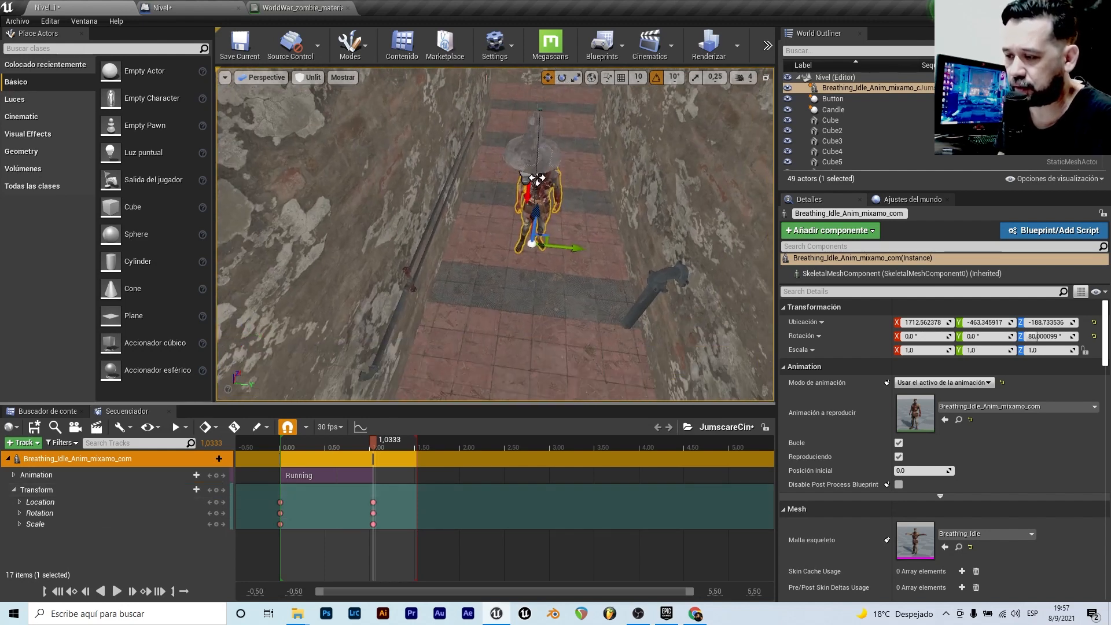
right_drag(496, 235, 521, 214)
drag(376, 440, 322, 453)
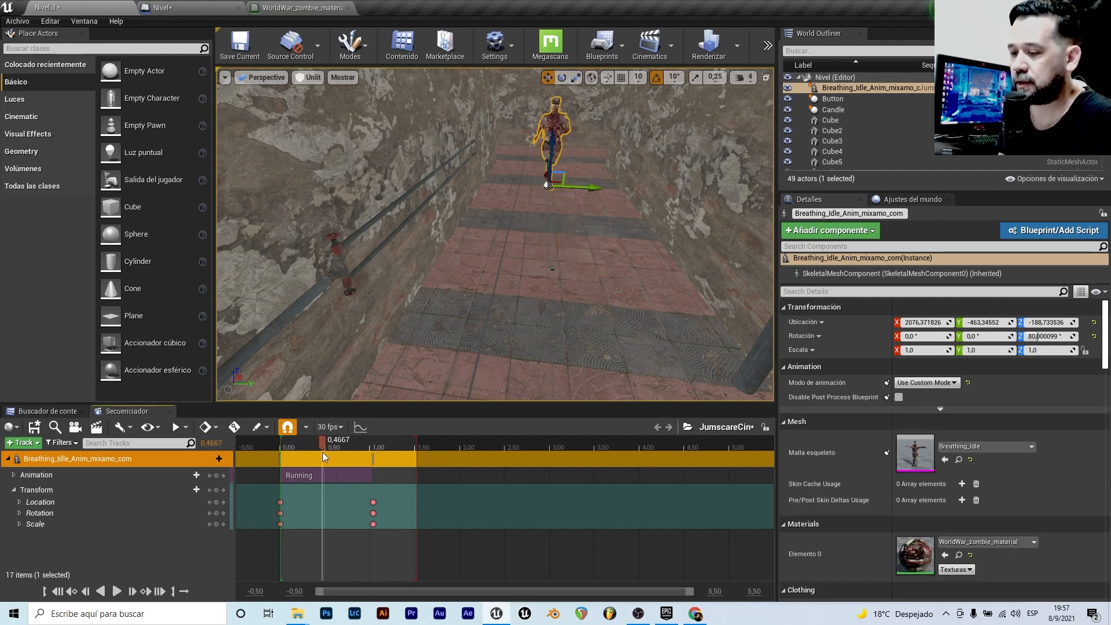
- Place a box trigger across the corridor in front of the zombie and size its extents to about 40 × 227 × 157
scroll(374, 262, up, 4)
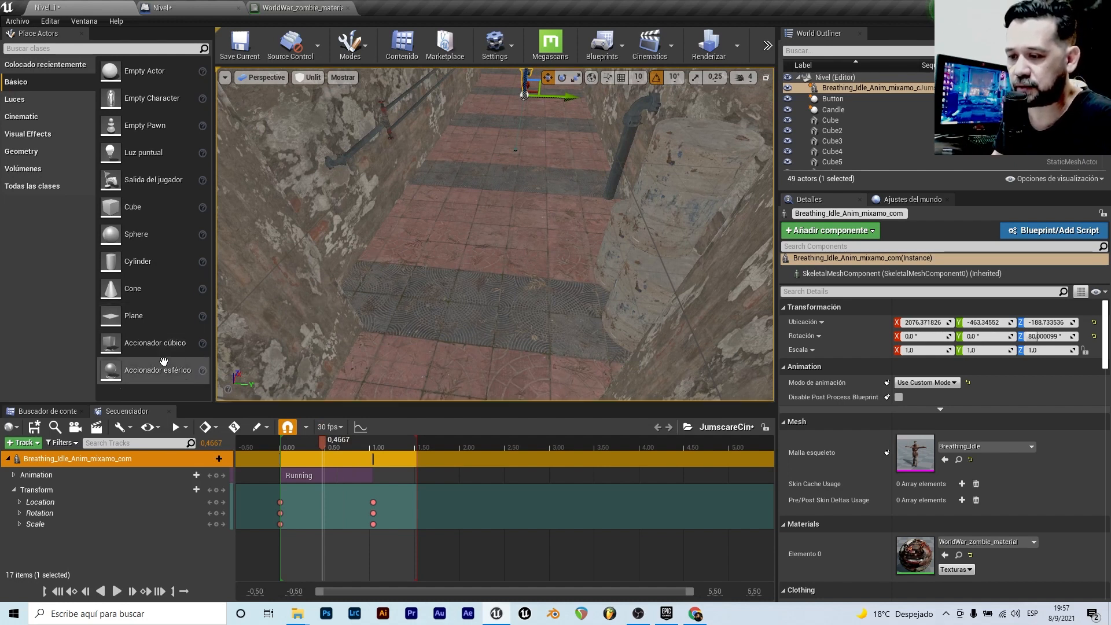
drag(127, 351, 487, 225)
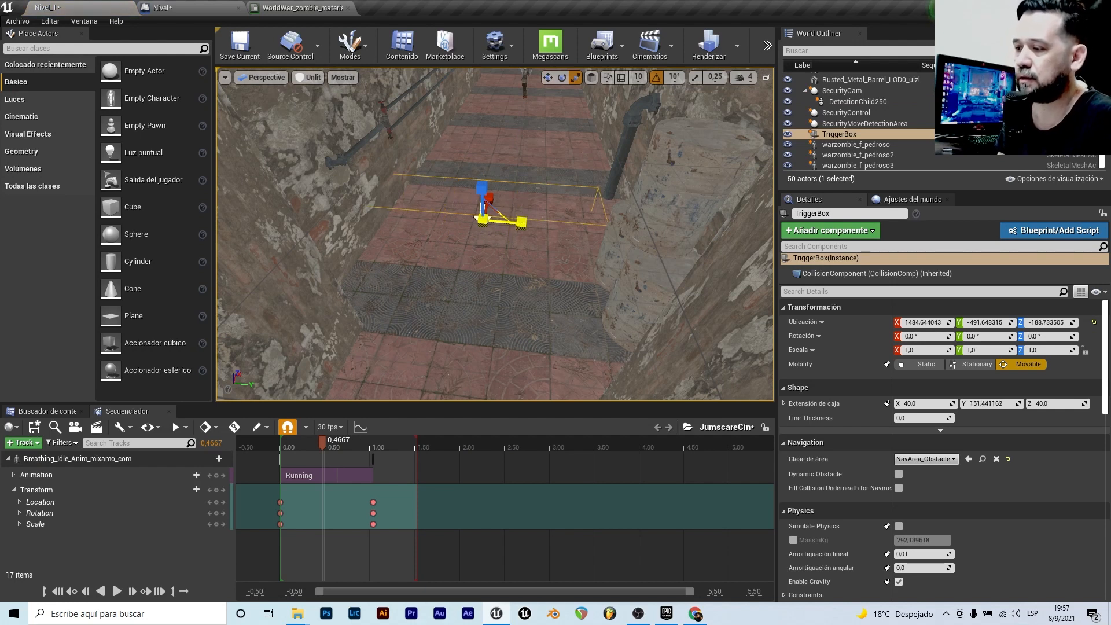
right_drag(499, 197, 538, 264)
drag(527, 270, 559, 191)
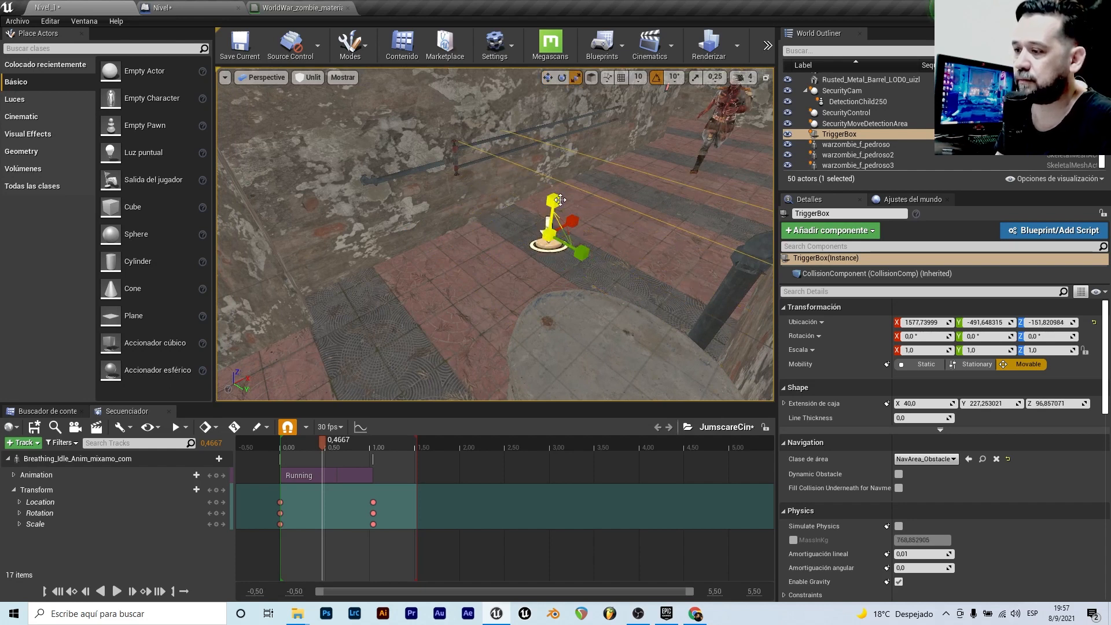
right_drag(601, 280, 568, 264)
drag(557, 243, 565, 132)
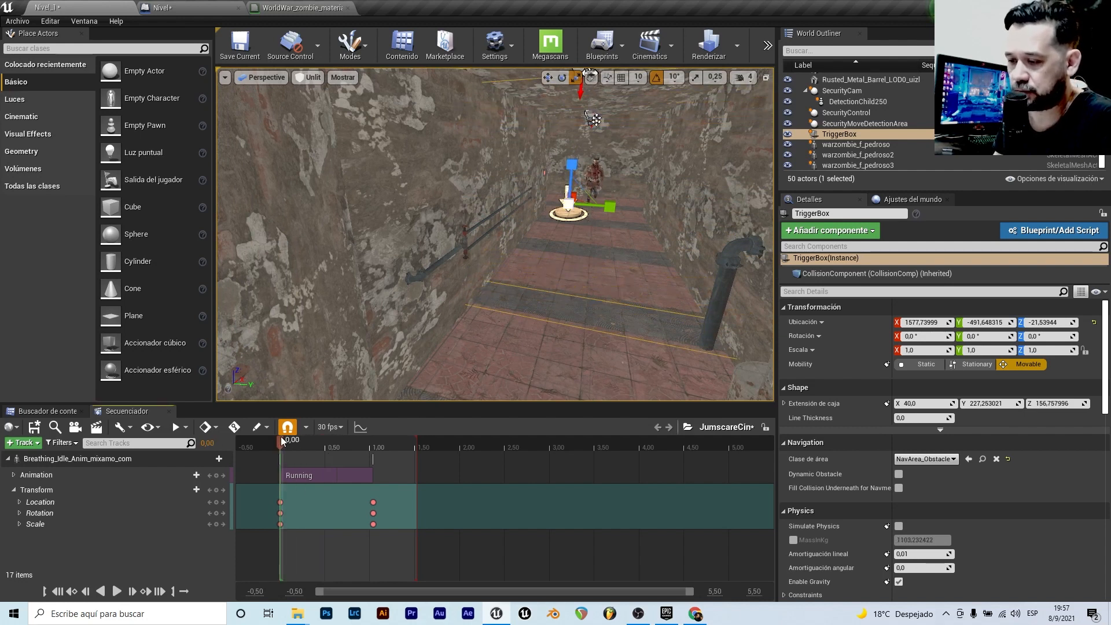
right_drag(595, 119, 636, 248)
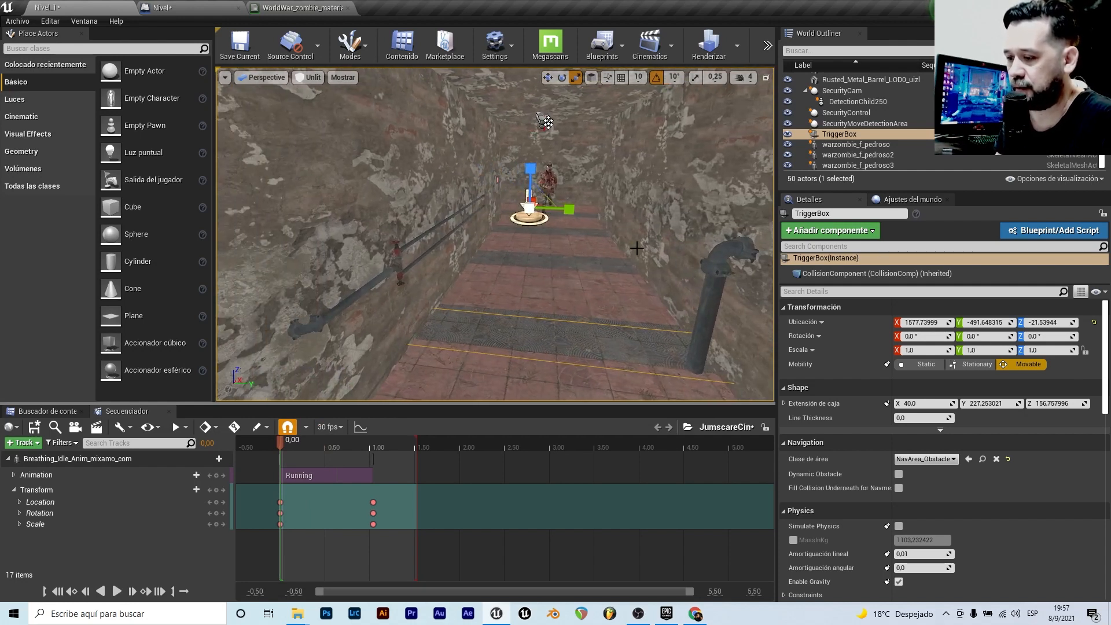
- Open the level blueprint, keeping the corridor's trigger box selected in the level
right_drag(508, 322, 513, 314)
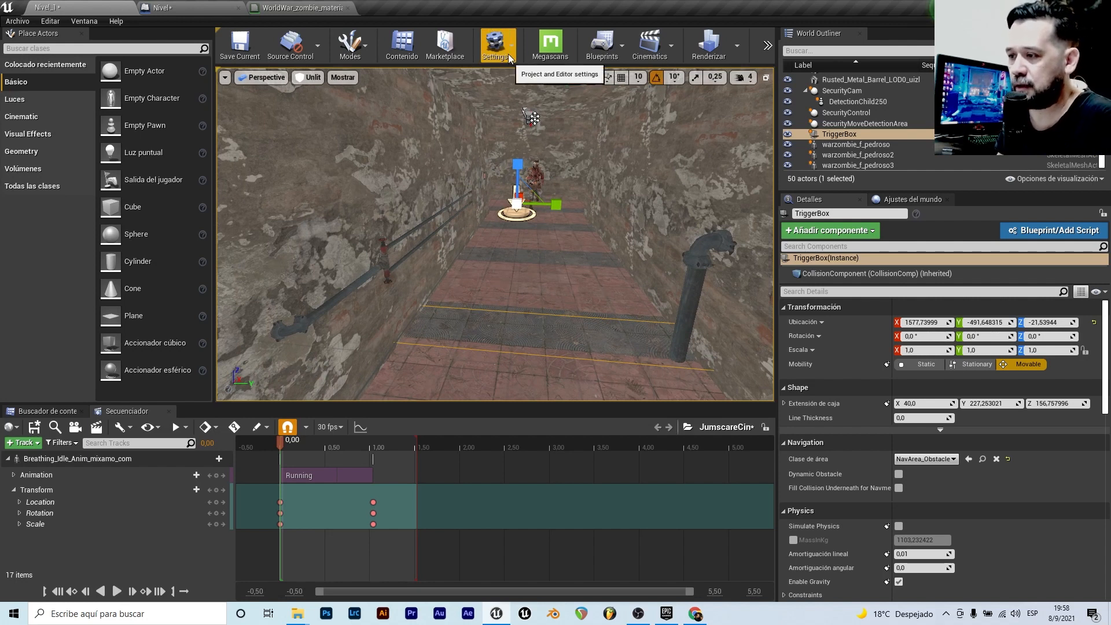
click(593, 53)
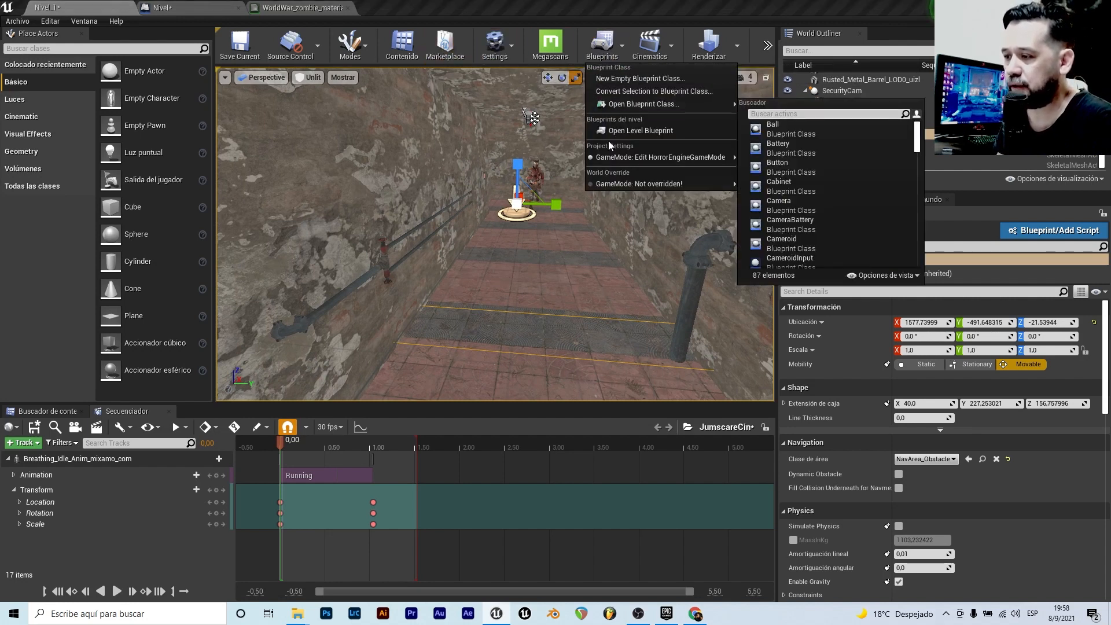
click(609, 140)
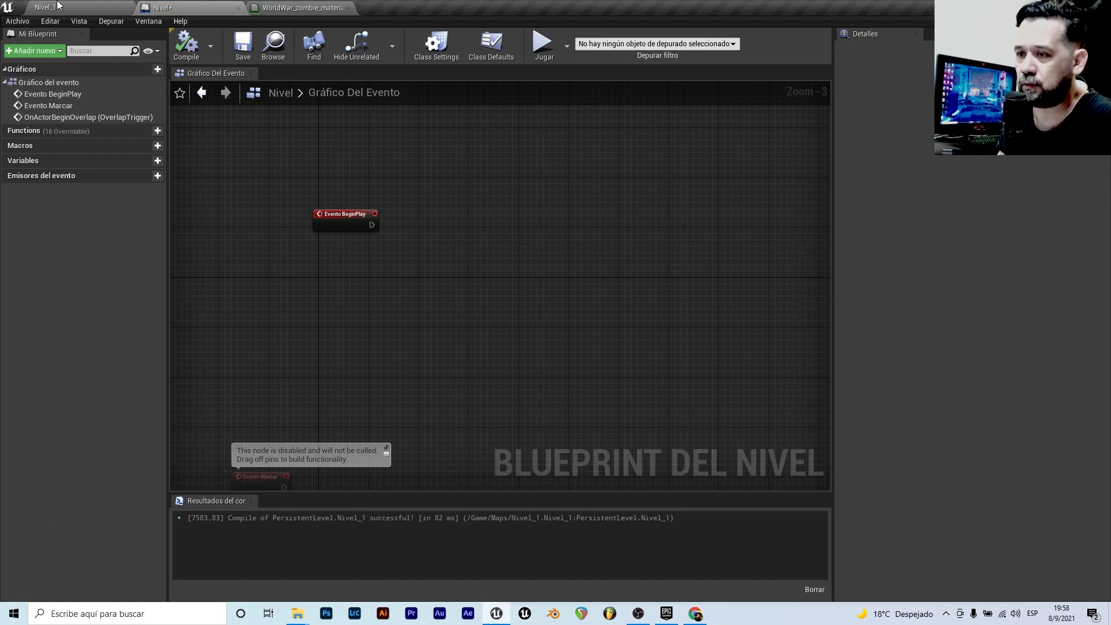
click(57, 6)
right_drag(555, 238, 485, 208)
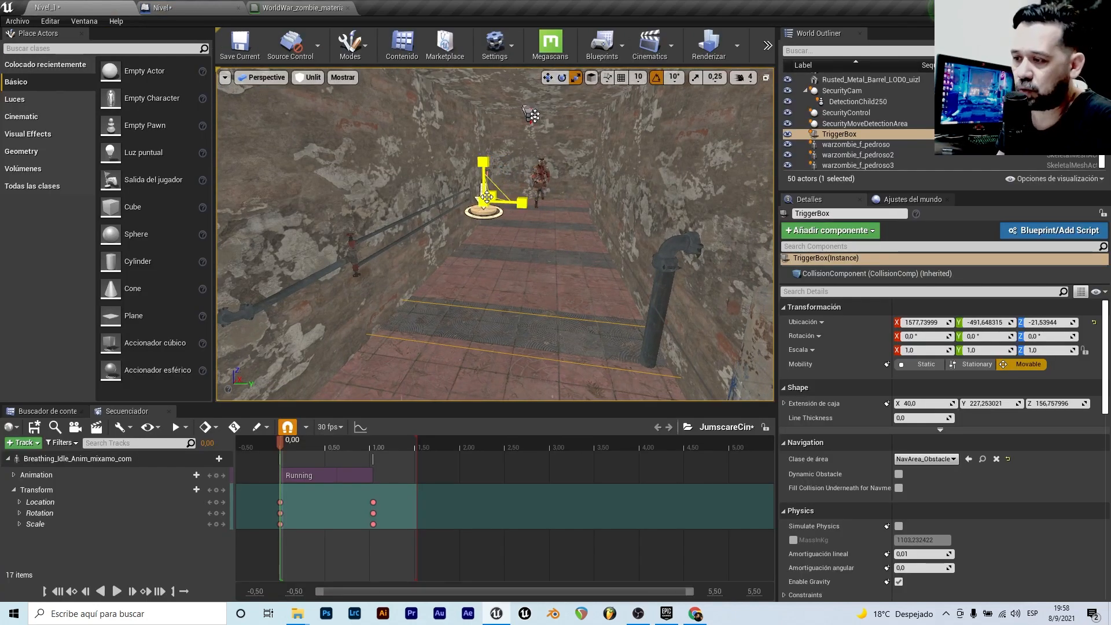
click(187, 6)
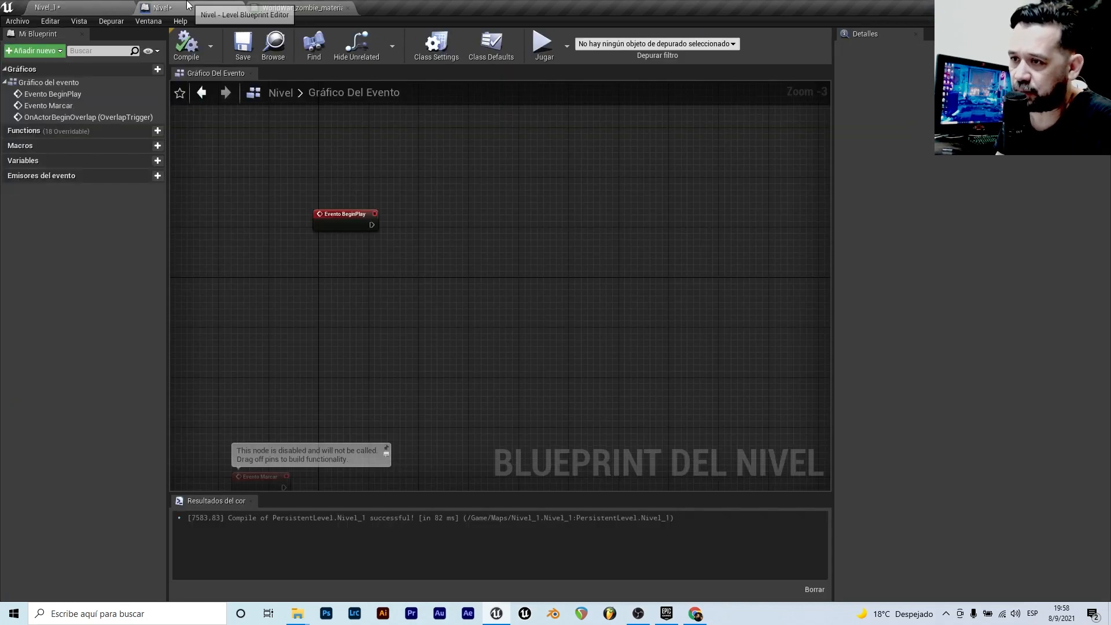
- Add an OnActorBeginOverlap event for the selected TriggerBox to the level blueprint's event graph
right_click(369, 301)
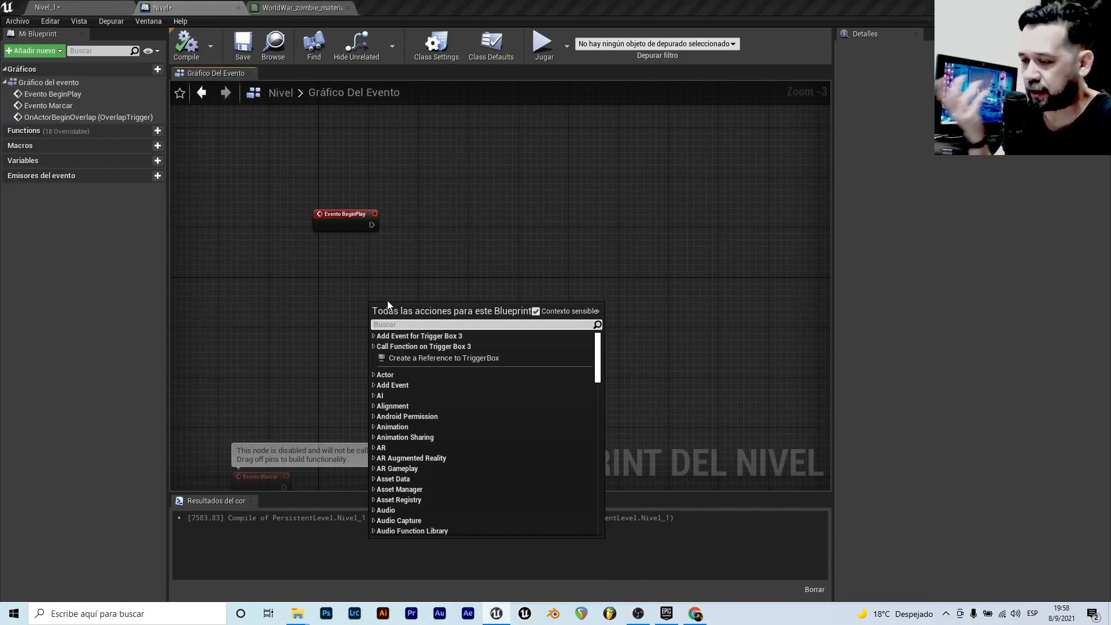
click(375, 338)
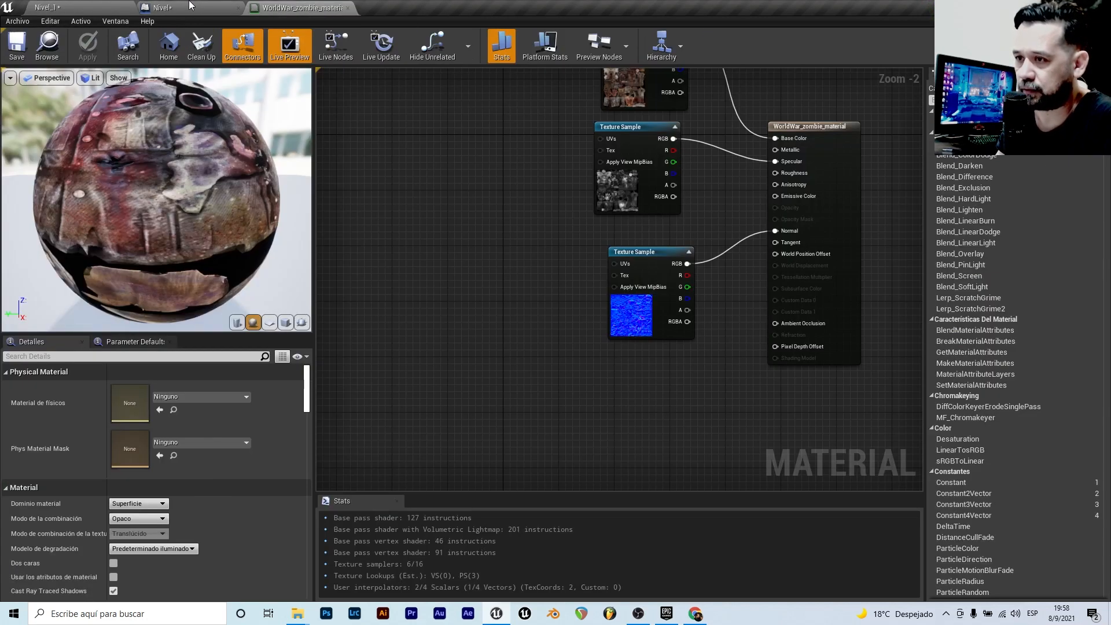
click(190, 5)
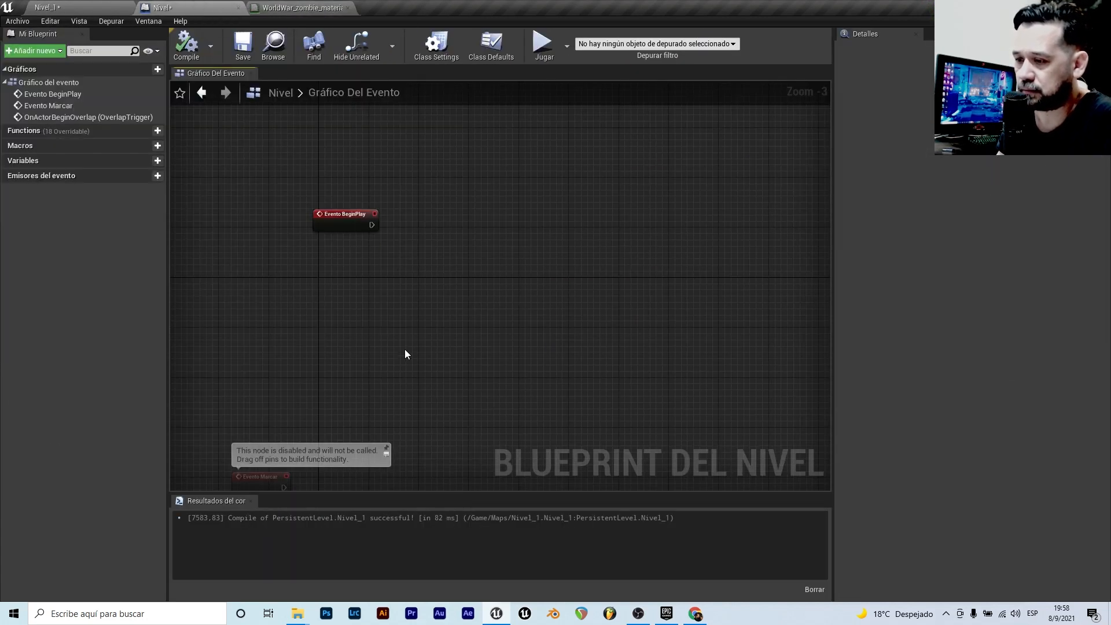
right_click(346, 304)
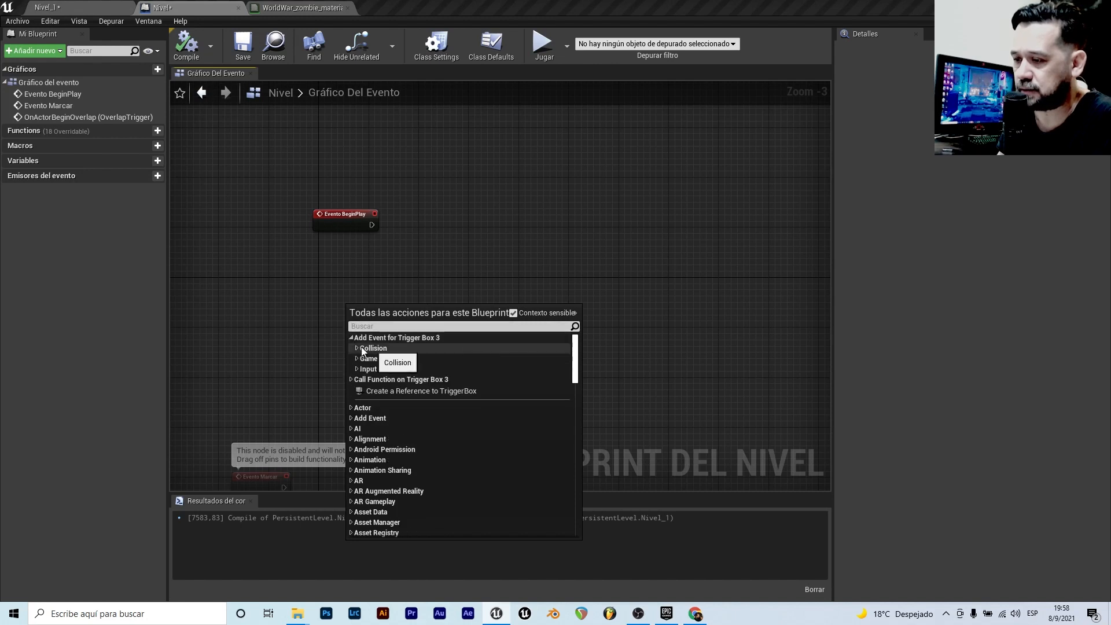
click(352, 339)
click(368, 361)
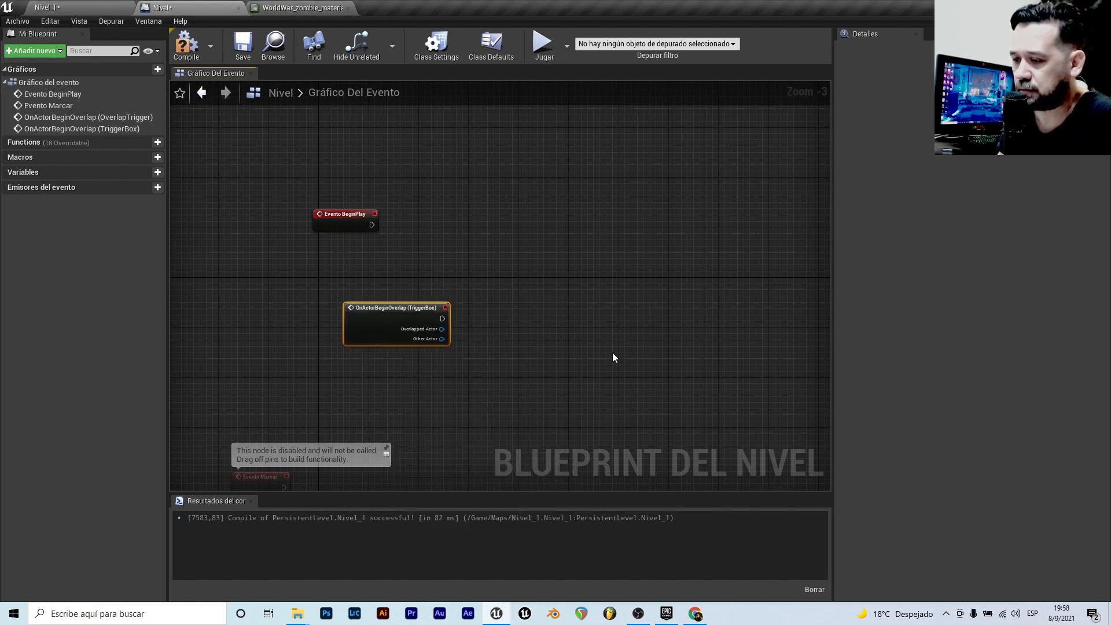
- Add a Create Level Sequence Player node executed by the TriggerBox overlap event
drag(523, 315, 509, 317)
text(create)
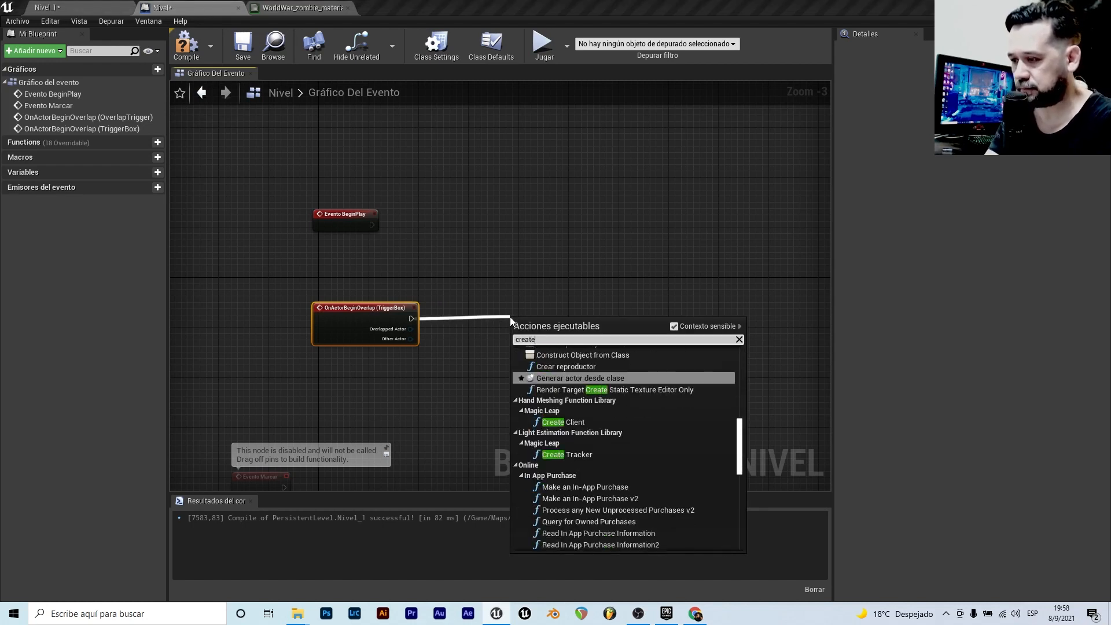
text( cine)
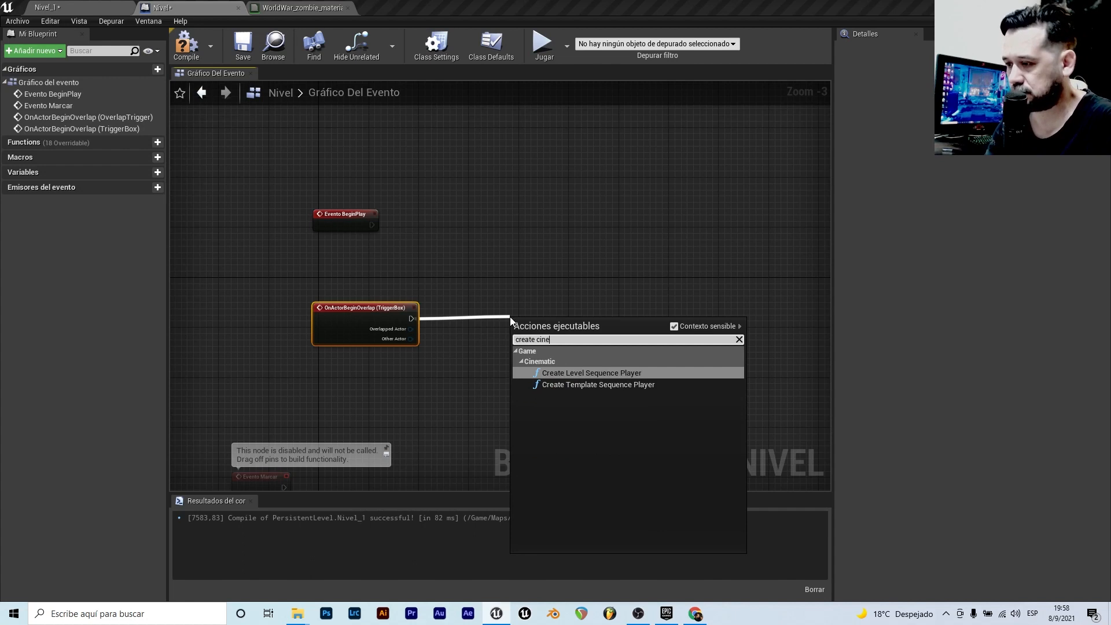
click(567, 374)
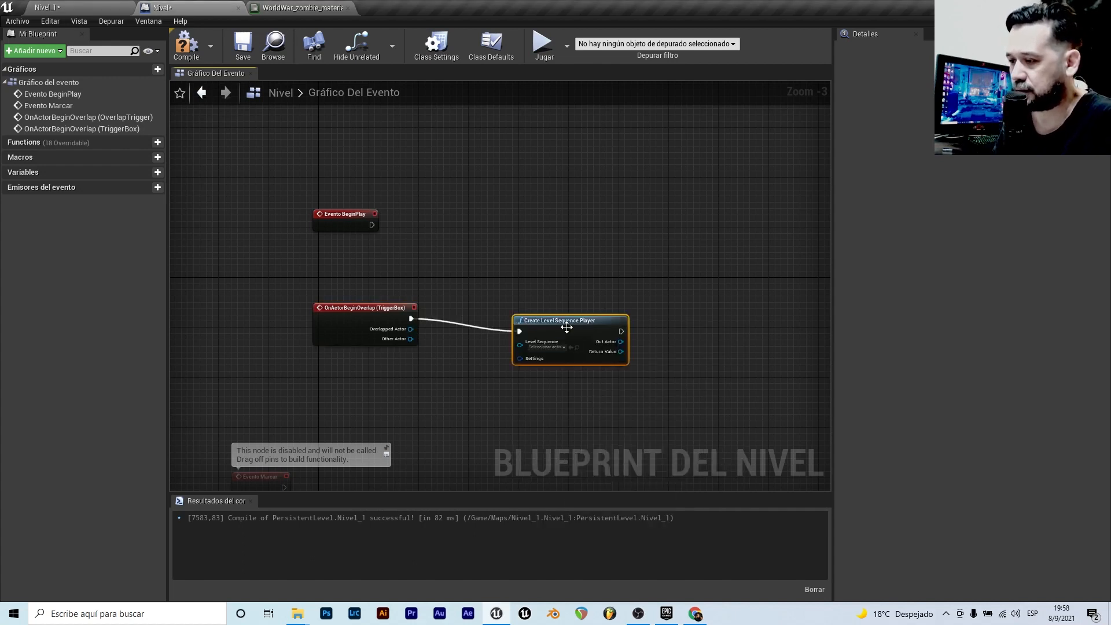
- Set JumscareCin as the level sequence of the Create Level Sequence Player node
scroll(552, 350, up, 3)
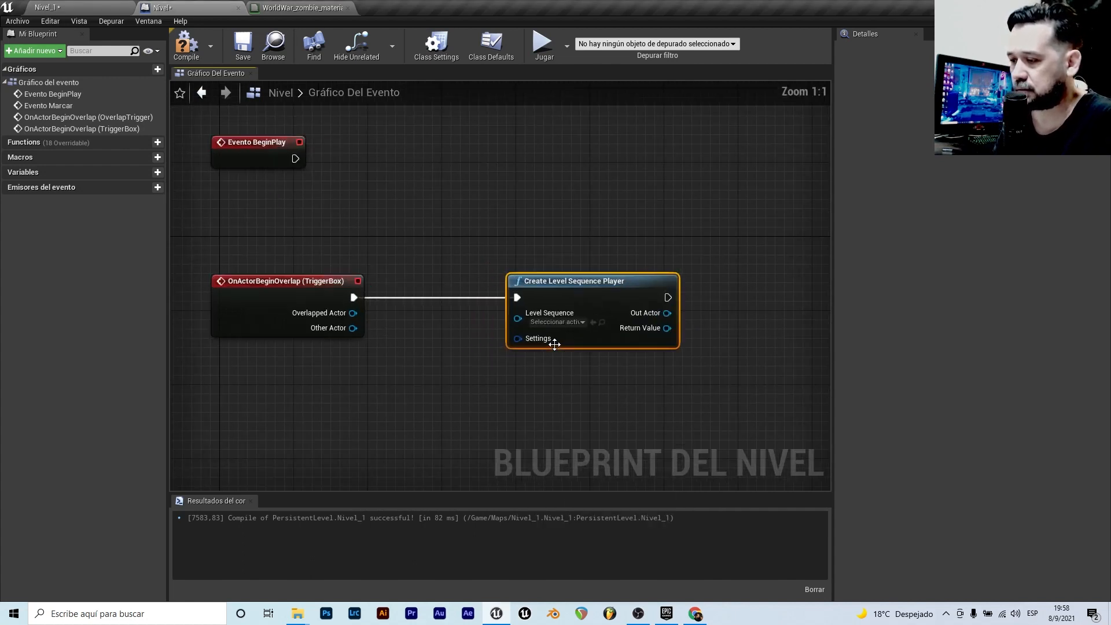
click(575, 322)
click(464, 363)
click(557, 323)
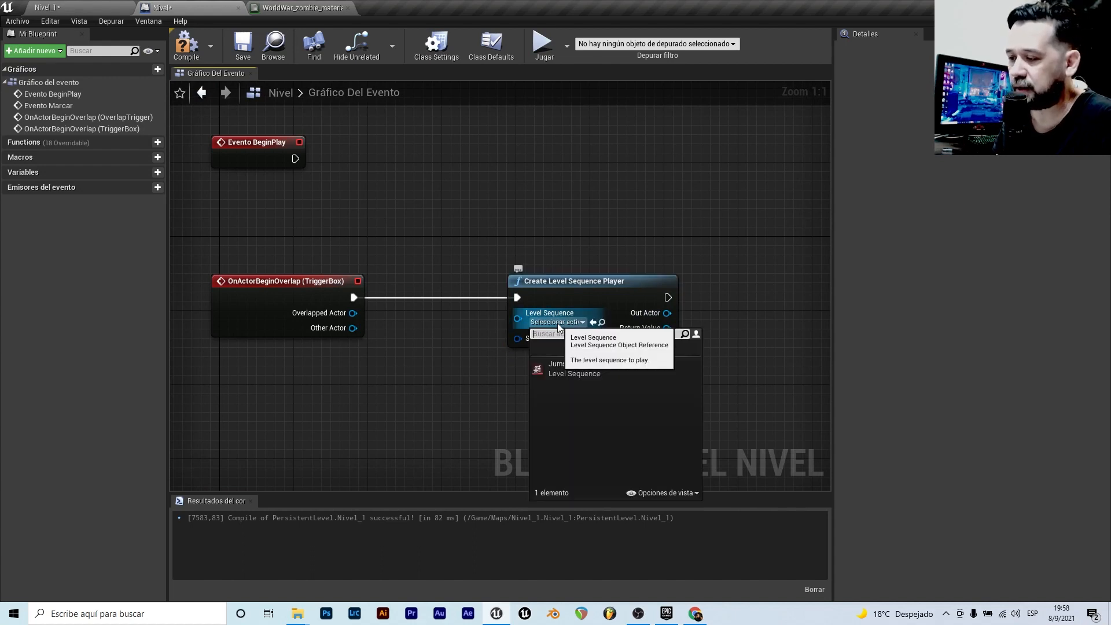
click(581, 373)
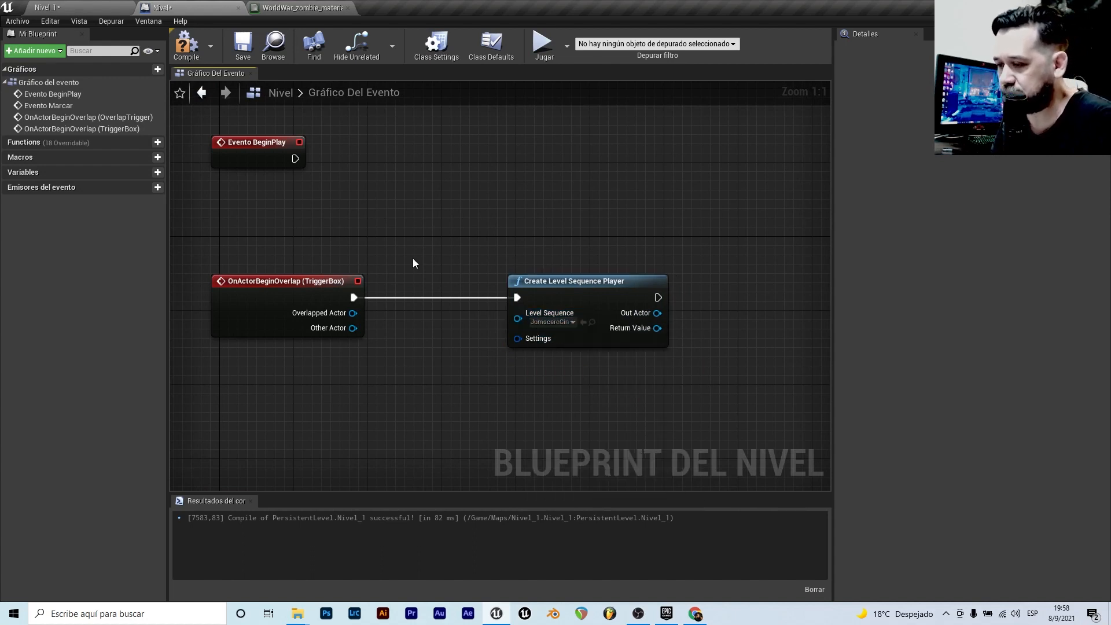
- Play-test the level by walking down the corridor through the trigger box, and end the test
click(87, 7)
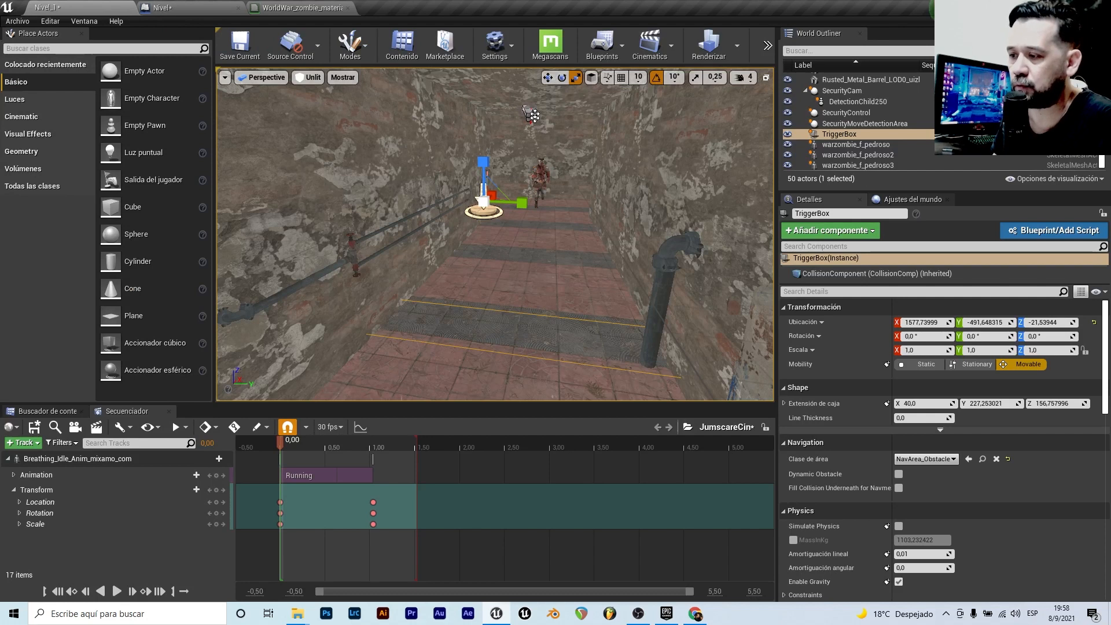
right_drag(498, 243, 553, 232)
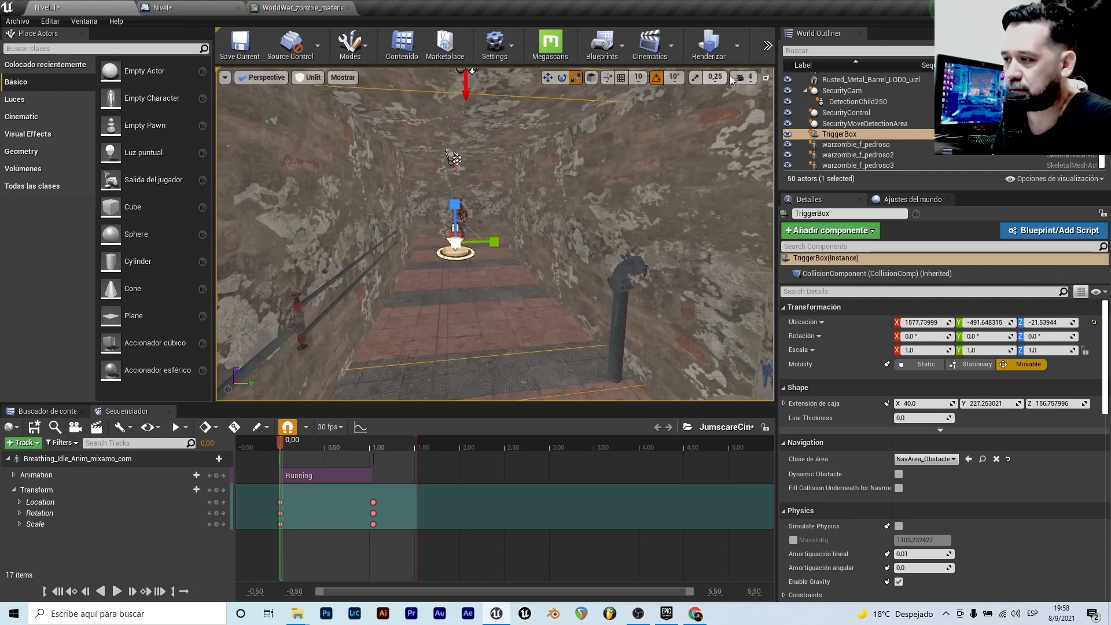
click(770, 49)
click(796, 69)
click(603, 206)
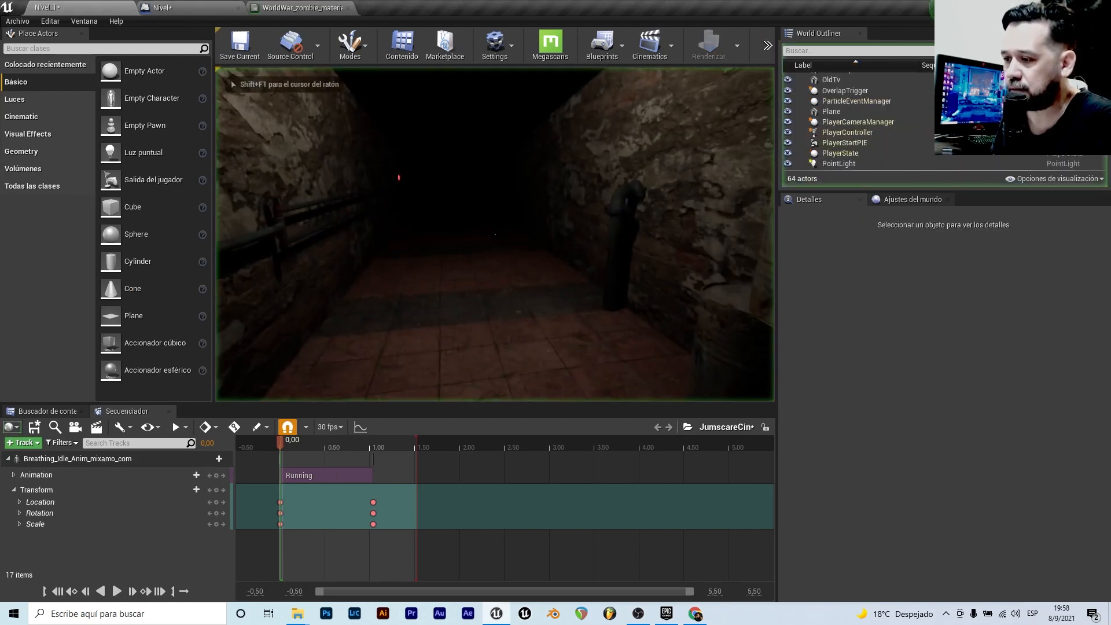
key(w)
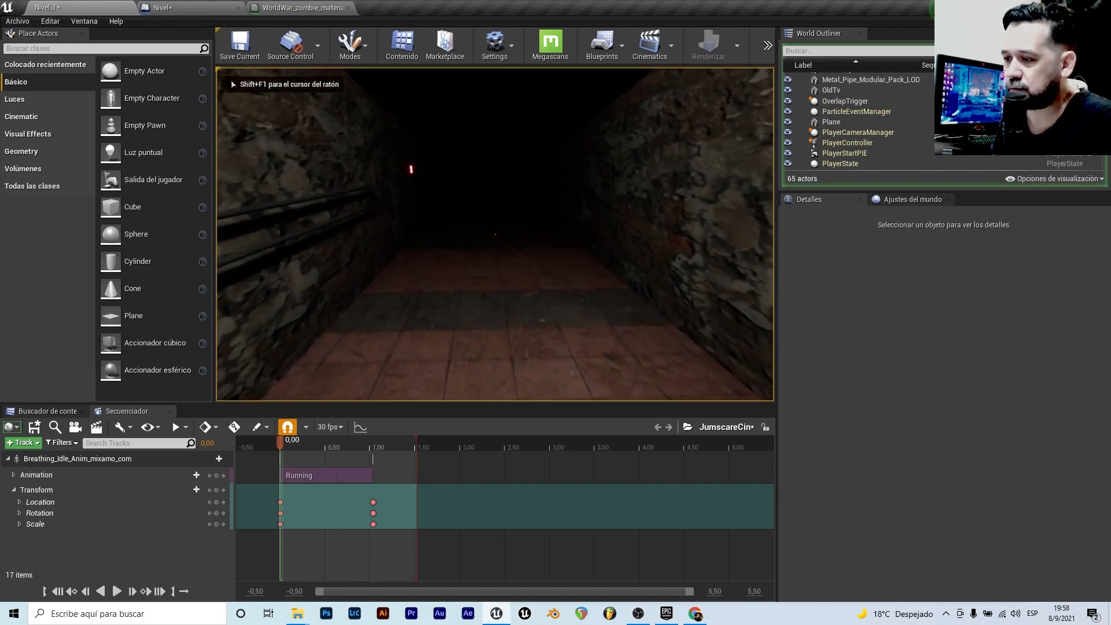
key(w)
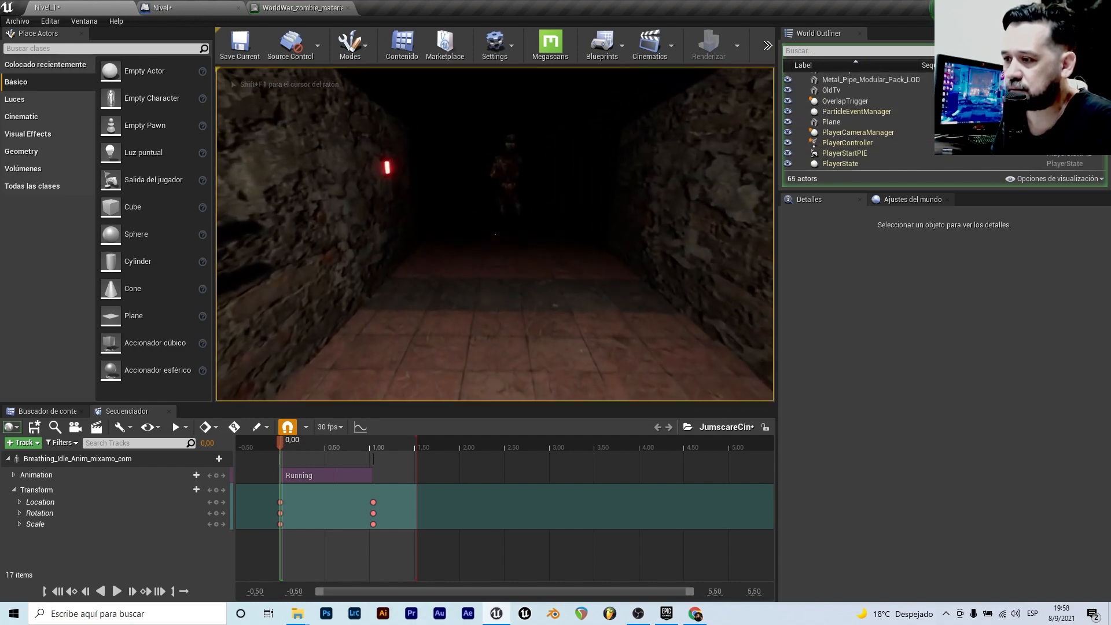
key(s)
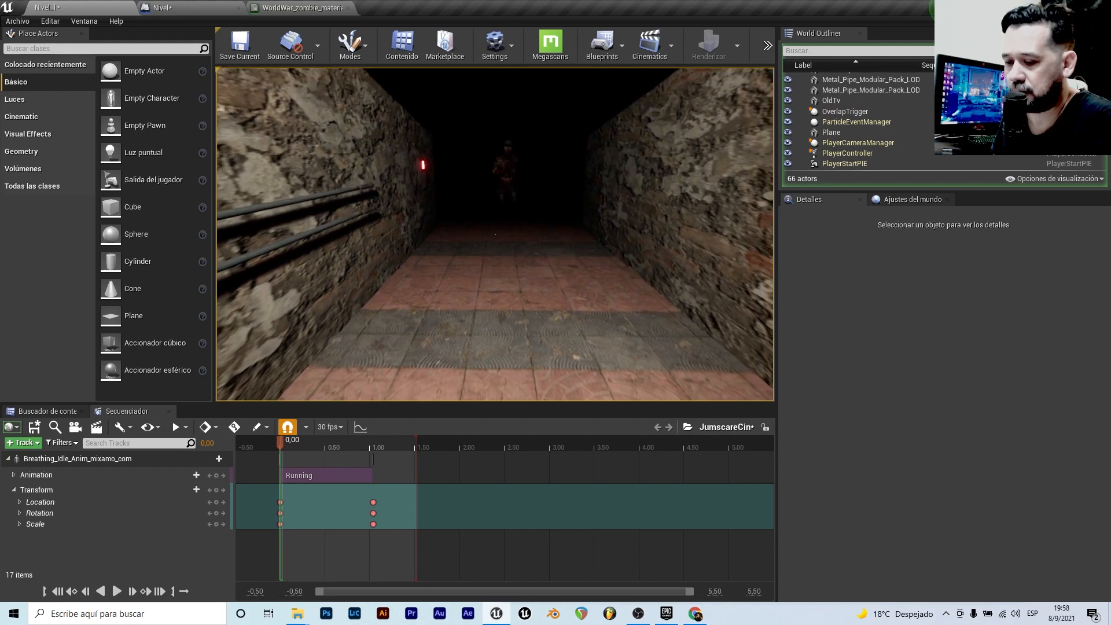
key(Escape)
- Add a Play (SequencePlayer) node executed after Create Level Sequence Player in the level blueprint
click(176, 7)
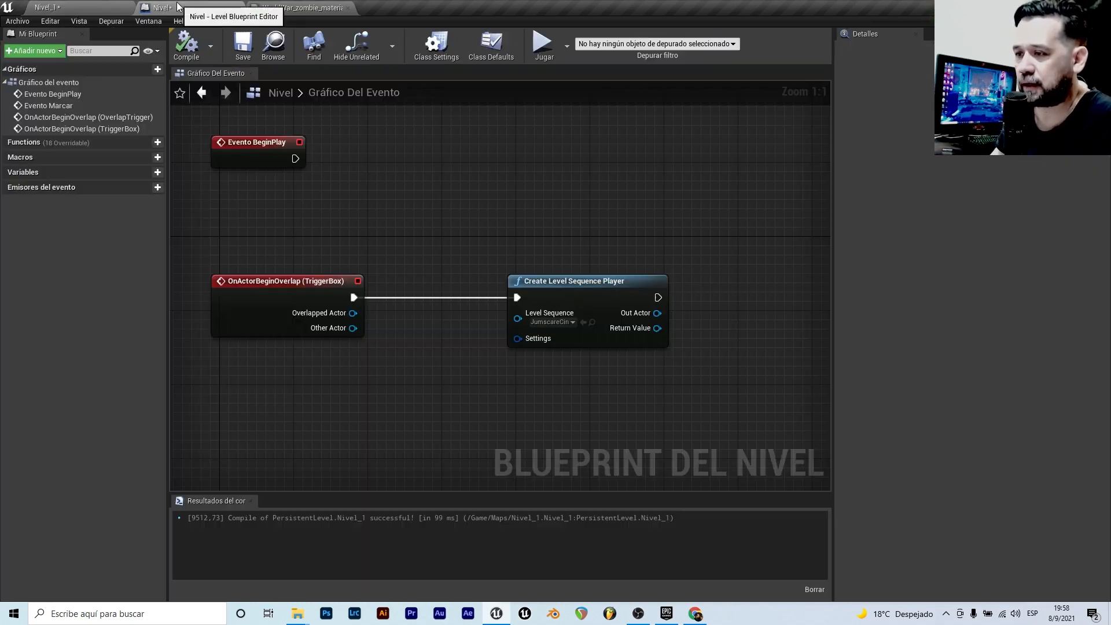
scroll(359, 216, down, 1)
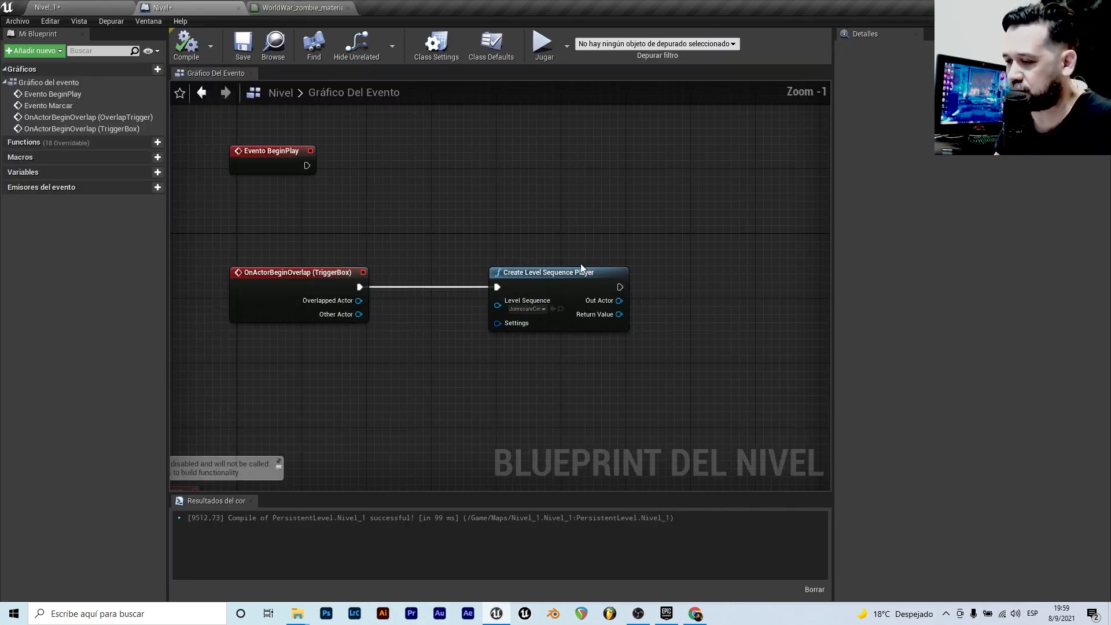
scroll(582, 267, up, 1)
drag(626, 290, 629, 294)
drag(695, 288, 696, 289)
text(play)
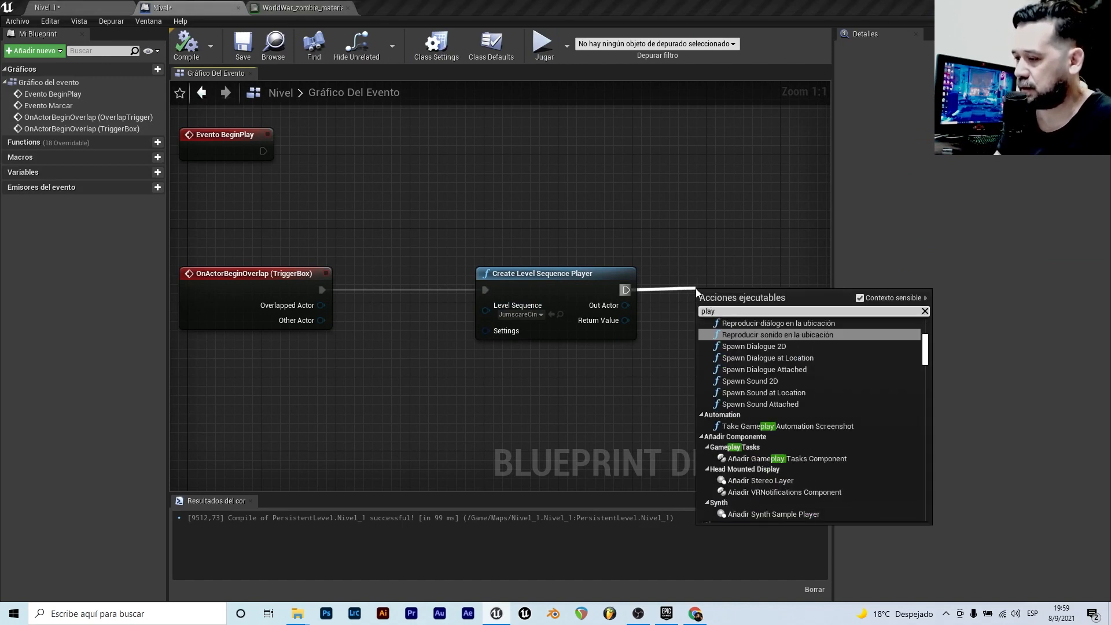
scroll(809, 373, up, 3)
scroll(779, 407, up, 4)
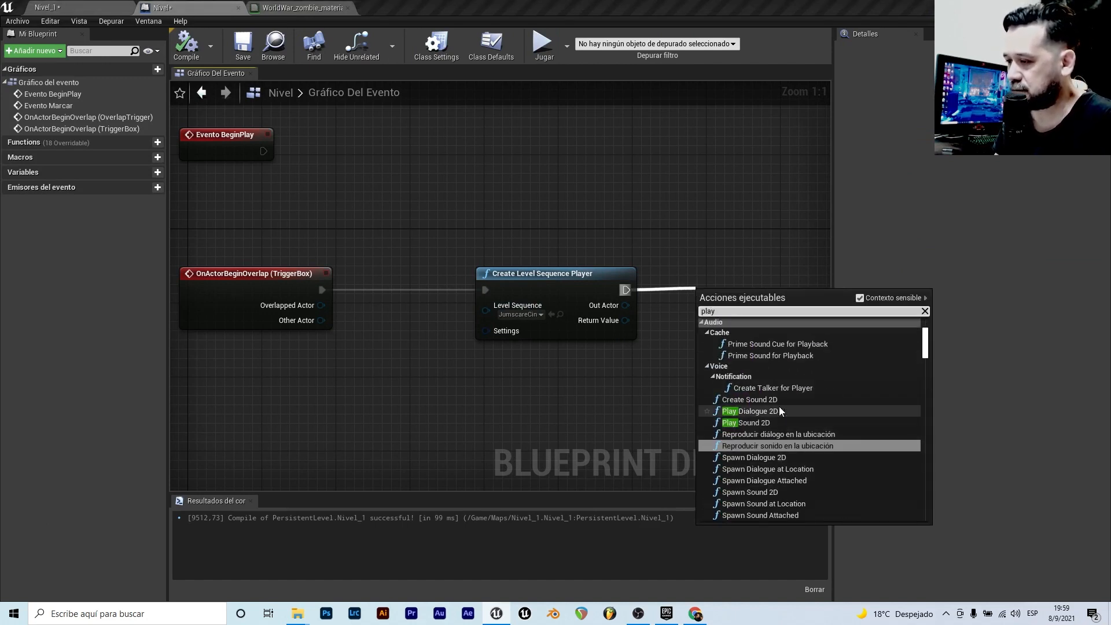
scroll(800, 437, down, 2)
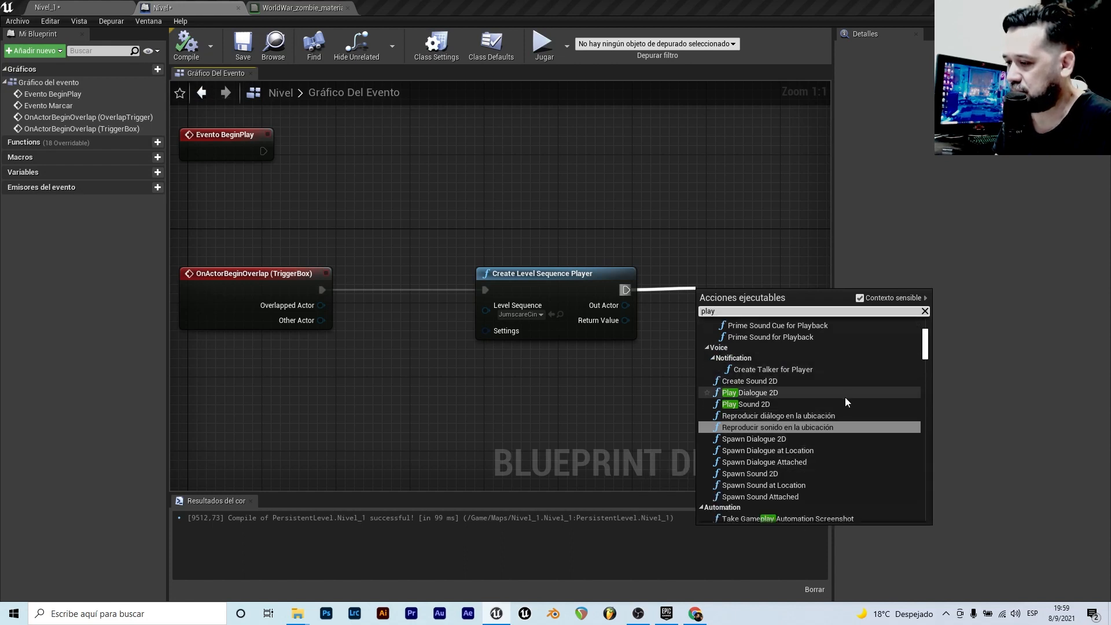
scroll(788, 433, down, 5)
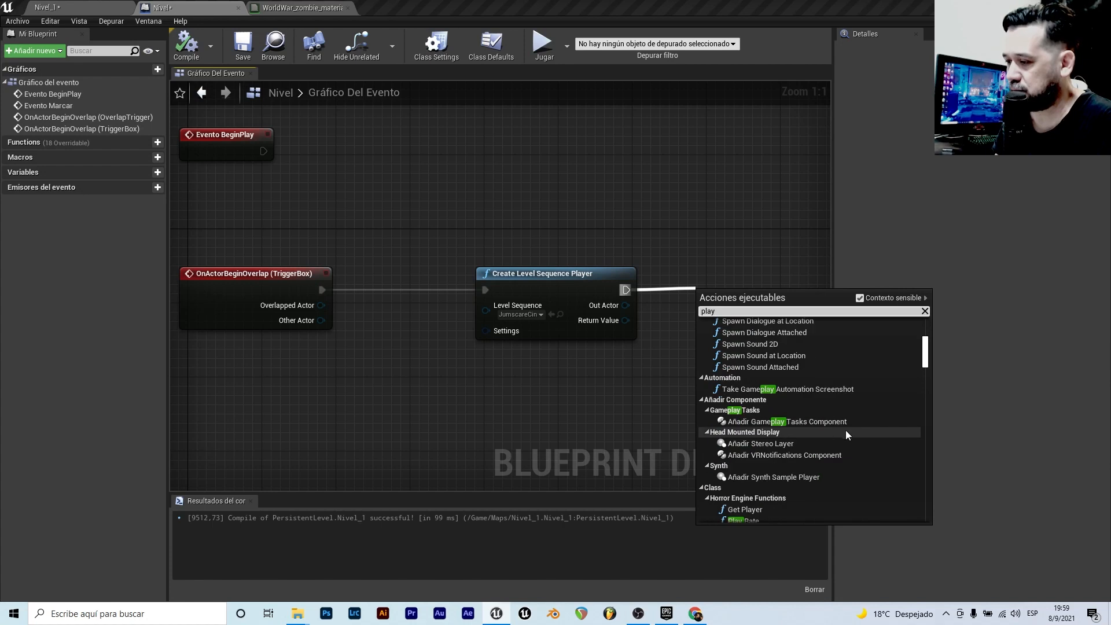
scroll(835, 430, down, 4)
scroll(835, 435, down, 7)
scroll(835, 436, down, 2)
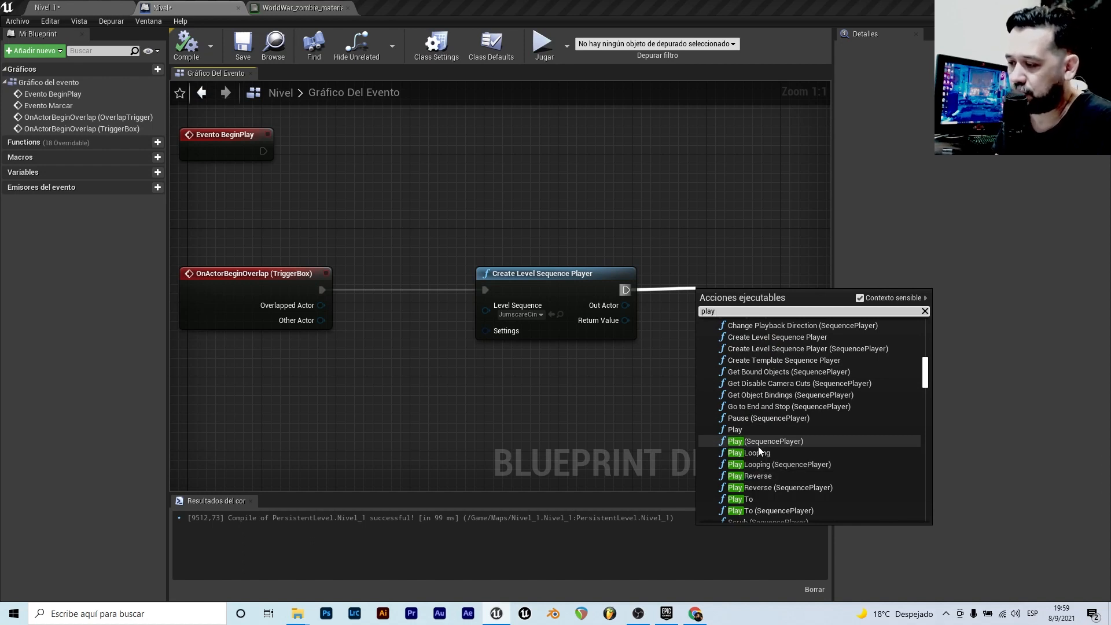
click(764, 441)
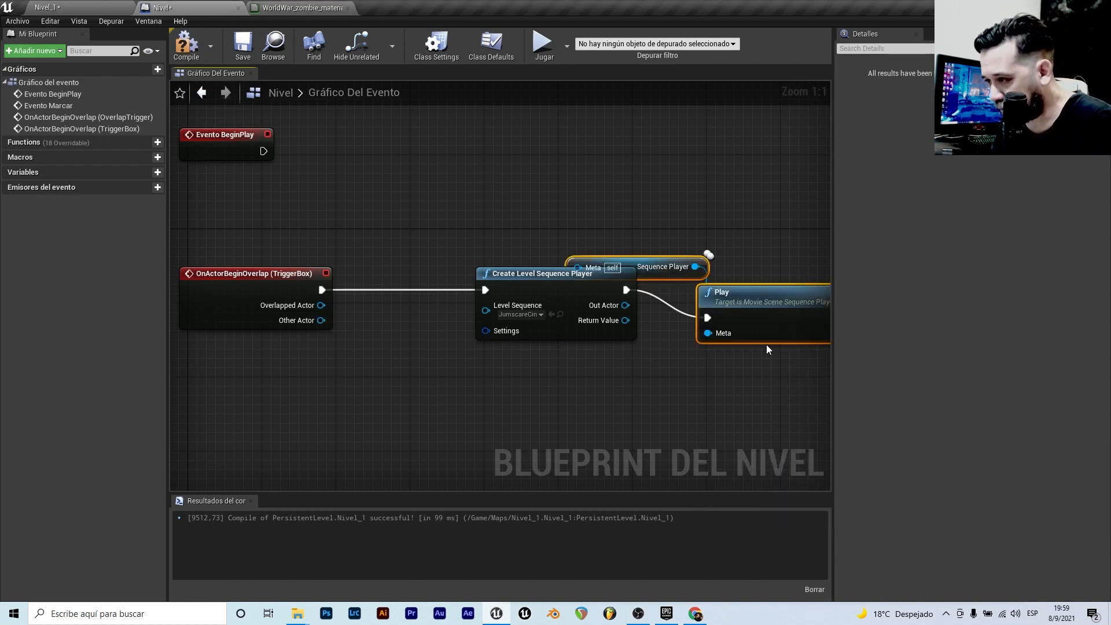
- Connect Out Actor to the Sequence Player node's target input and arrange the nodes in a tidy row
drag(633, 266, 690, 396)
drag(625, 305, 635, 397)
scroll(562, 315, down, 3)
drag(713, 297, 749, 277)
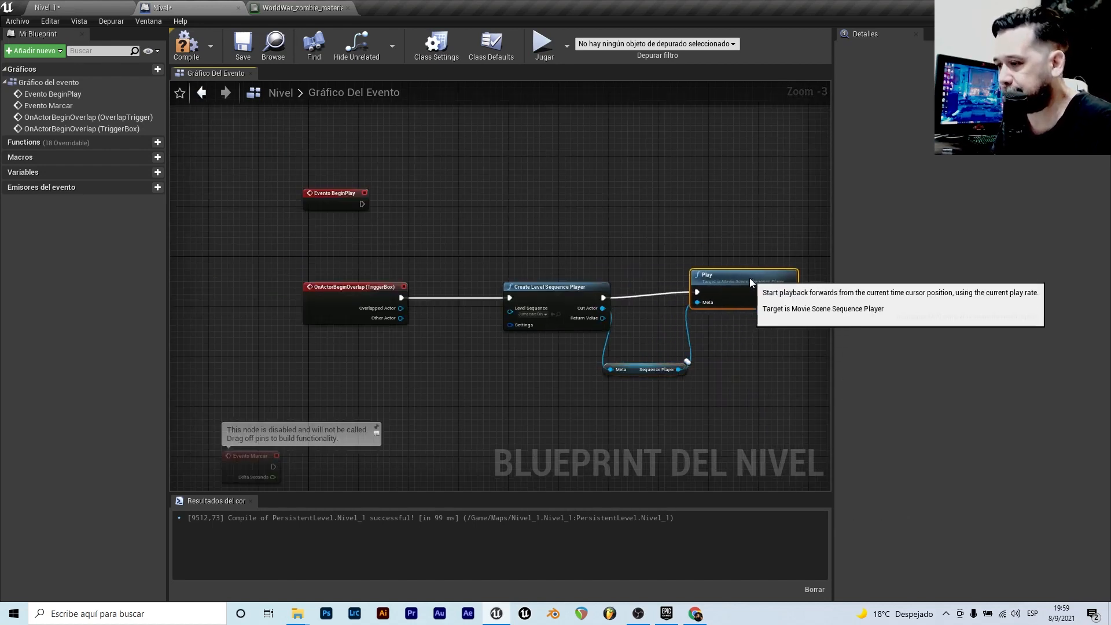
drag(650, 369, 662, 331)
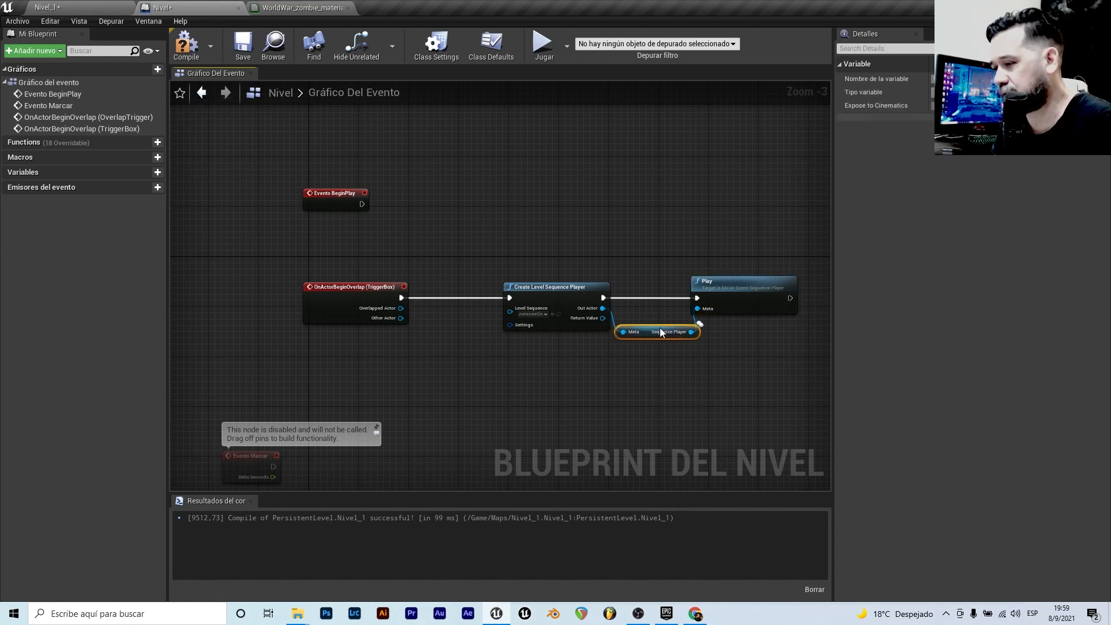
- Play-test the level in the viewport by walking down the corridor through the trigger box to check the zombie sequence
click(87, 8)
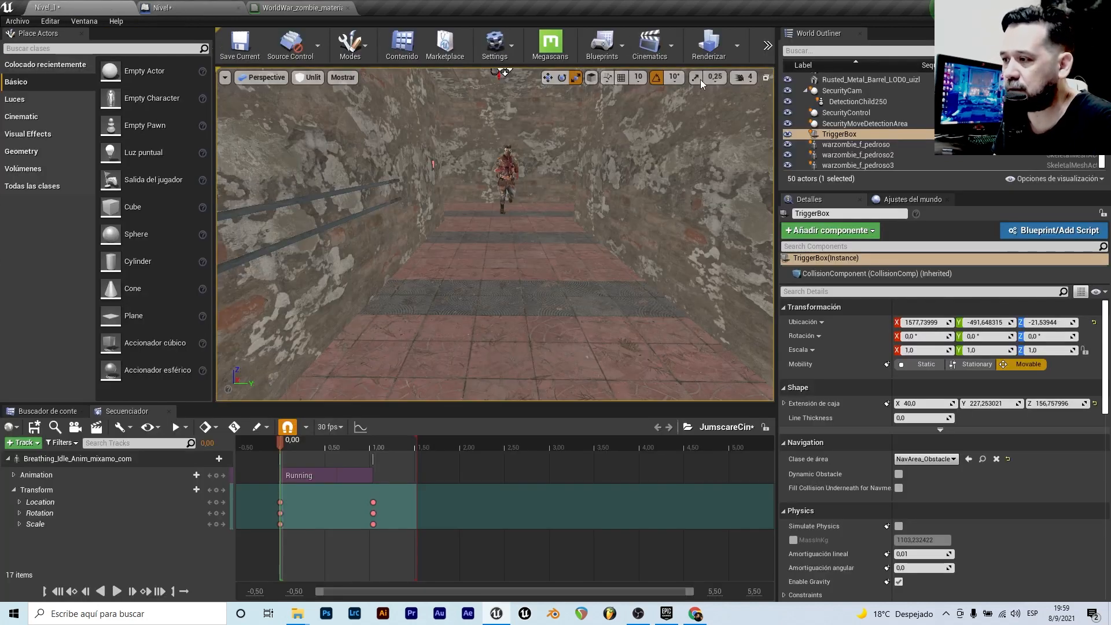
click(768, 53)
click(788, 69)
click(607, 231)
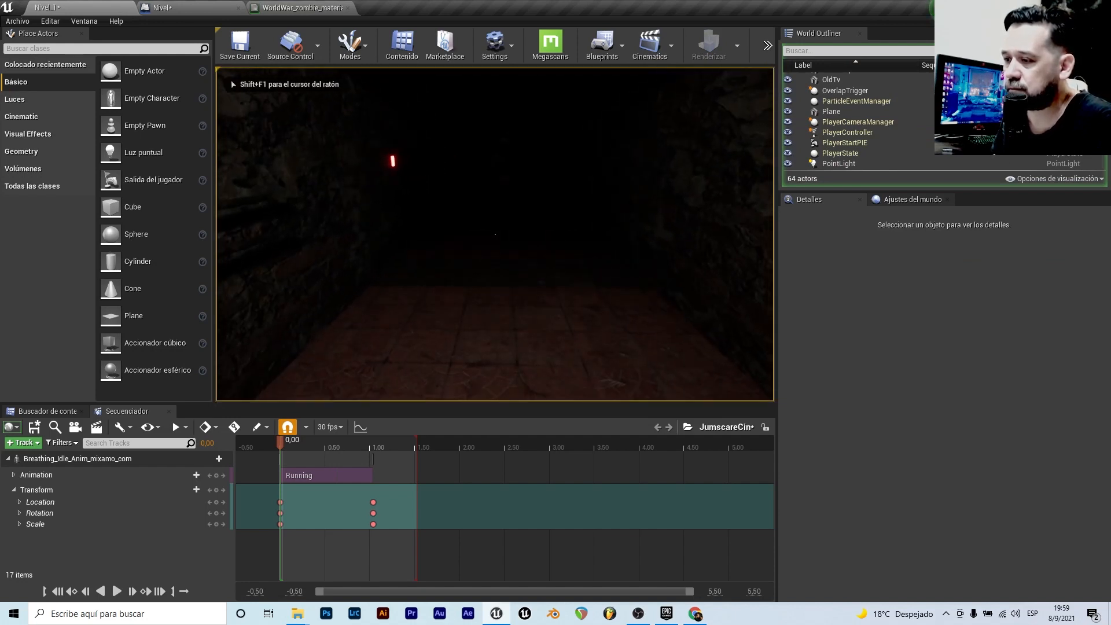
key(w)
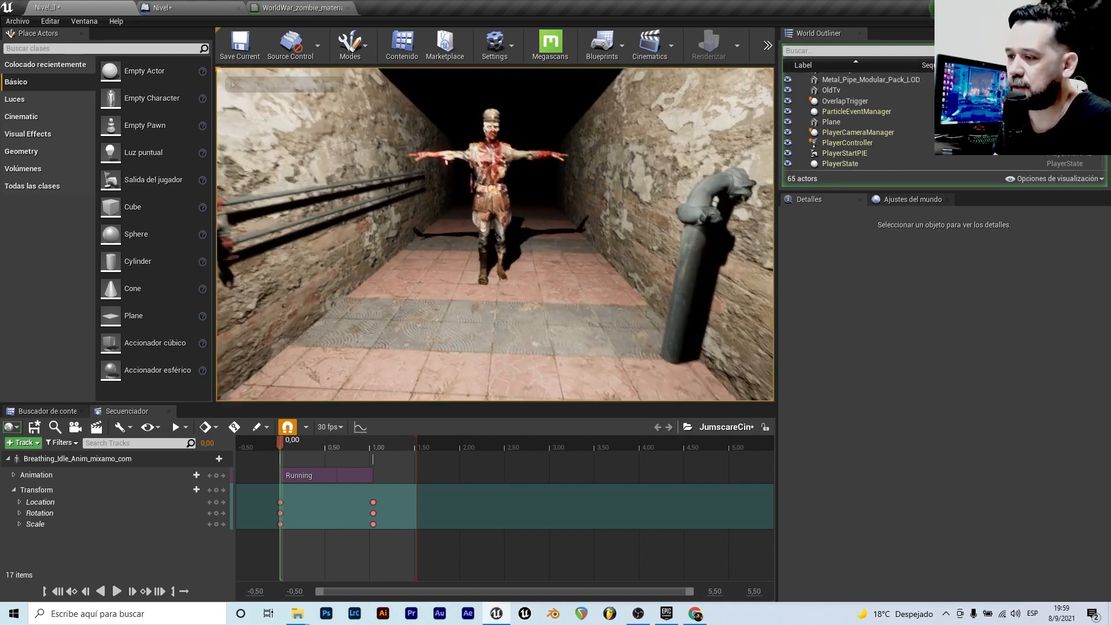
key(w)
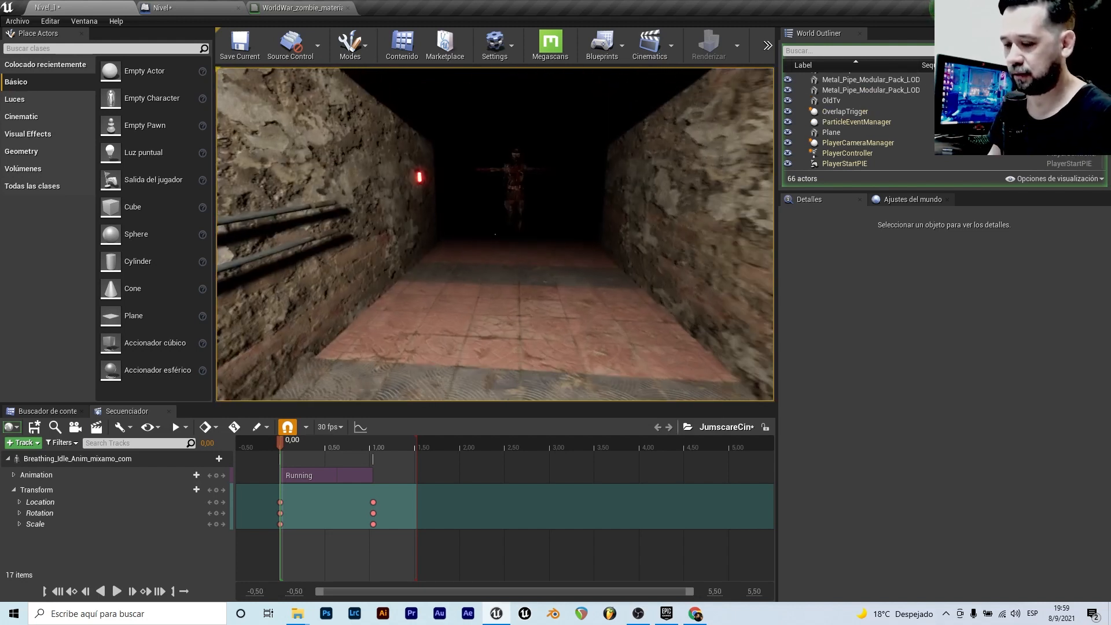
- Extend the Running animation clip in the JumscareCin sequence to the end of the playback range at about 1,50
click(186, 6)
click(295, 6)
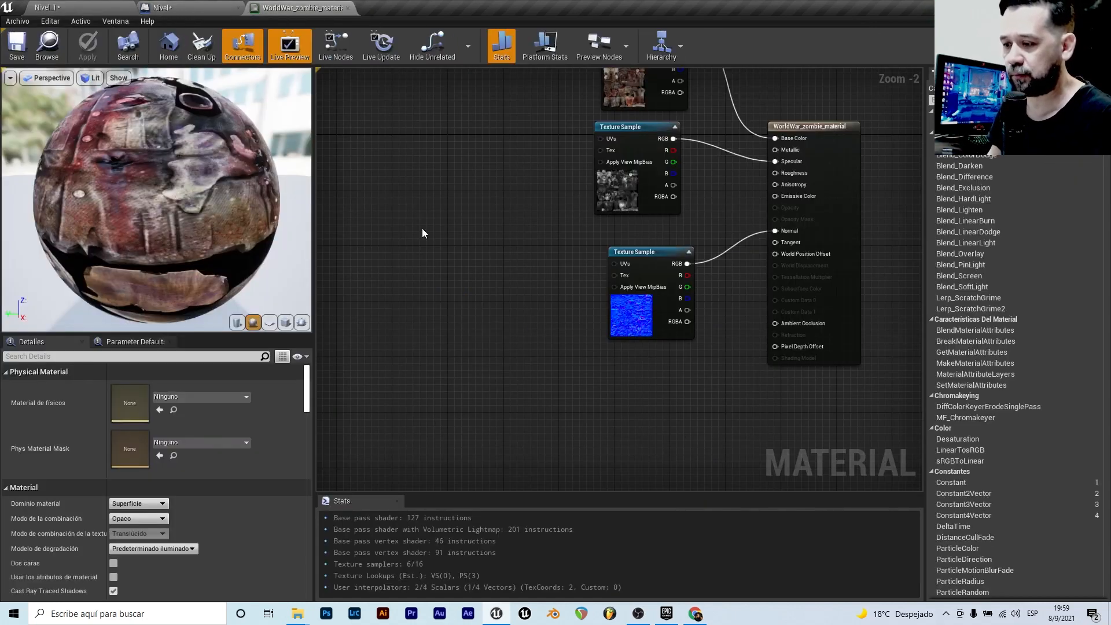
click(74, 5)
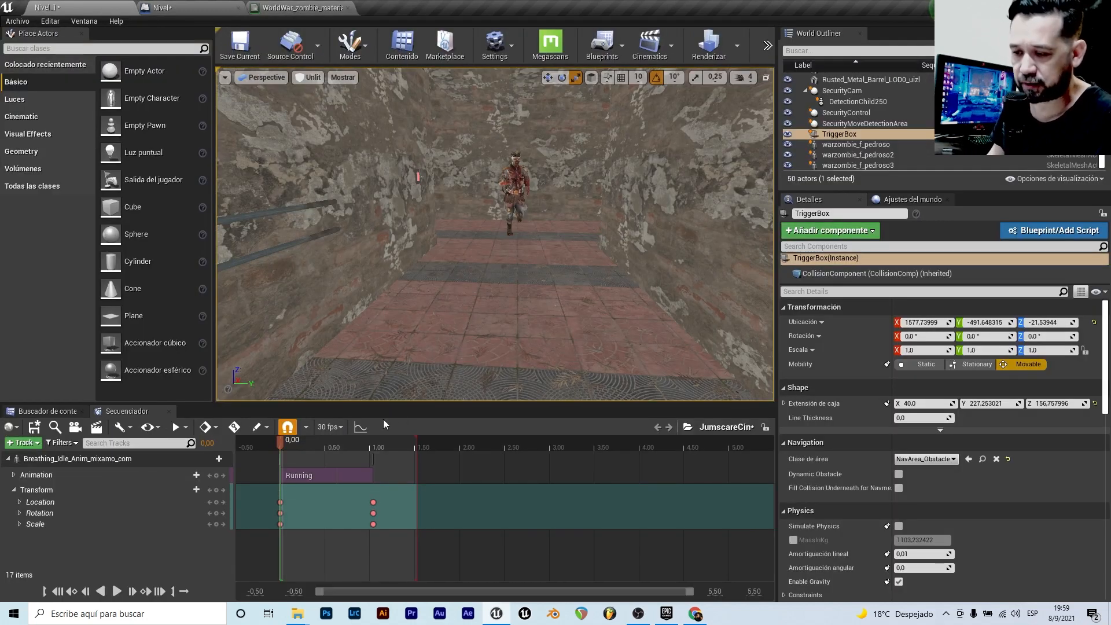
drag(373, 471, 417, 474)
- Play-test the corridor with the lengthened Running clip, and end the test
key(s)
mouse_move(474, 281)
right_down()
mouse_move(486, 269)
mouse_move(483, 281)
right_up()
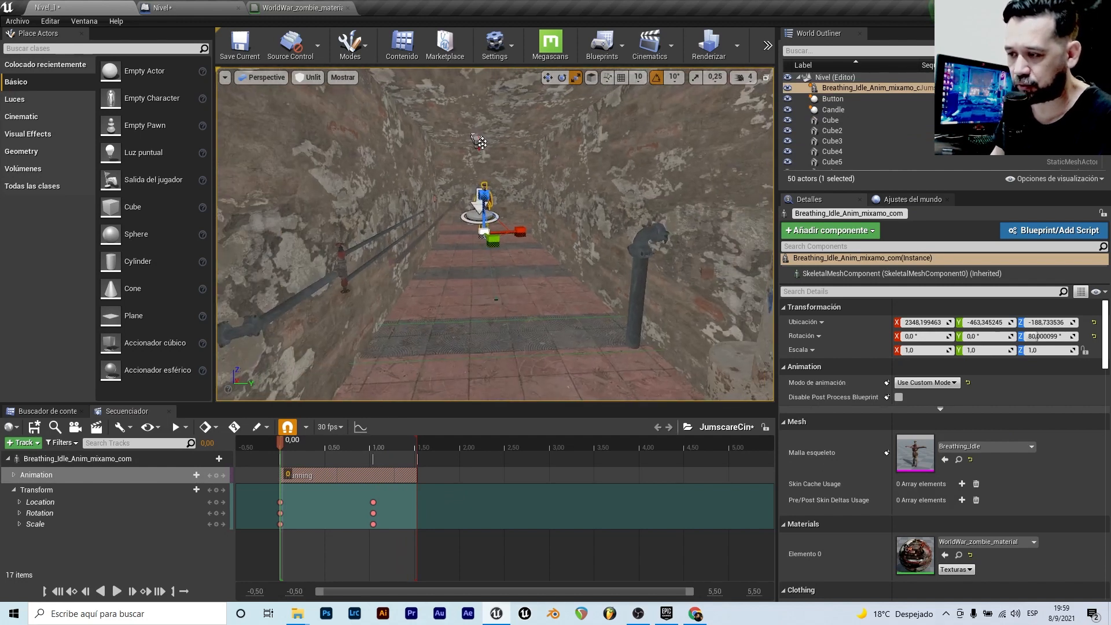
click(768, 45)
click(793, 87)
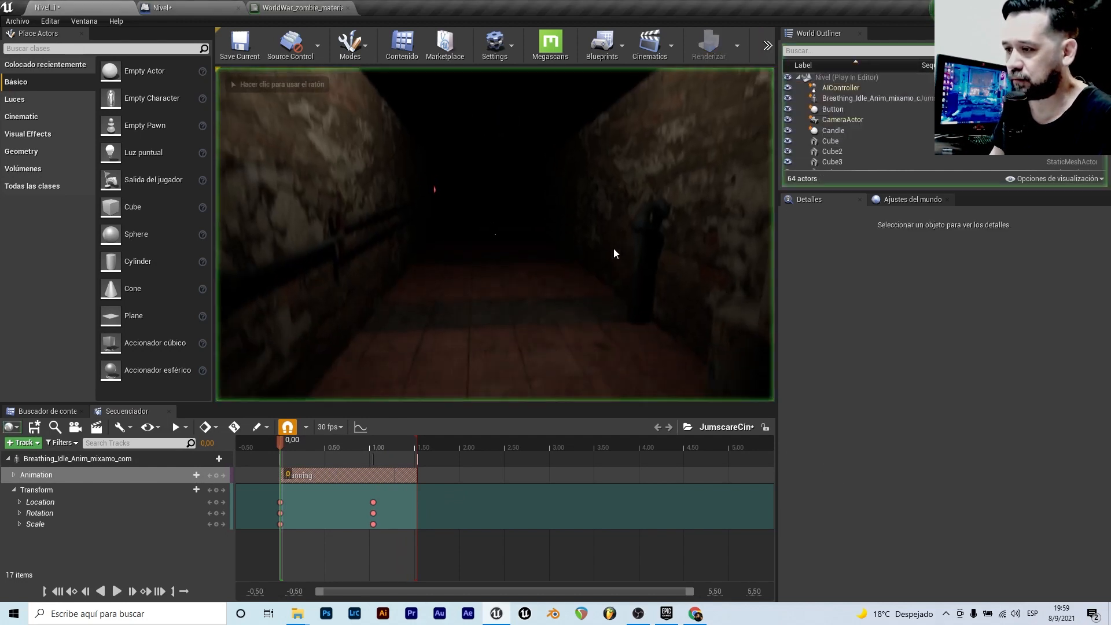
key(w)
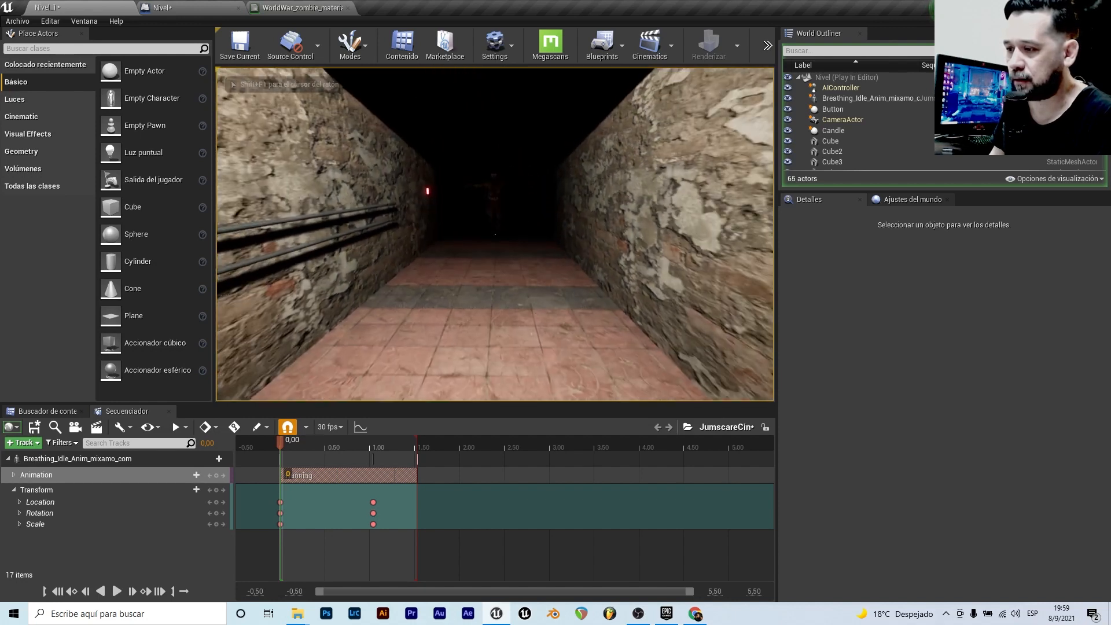
key(Escape)
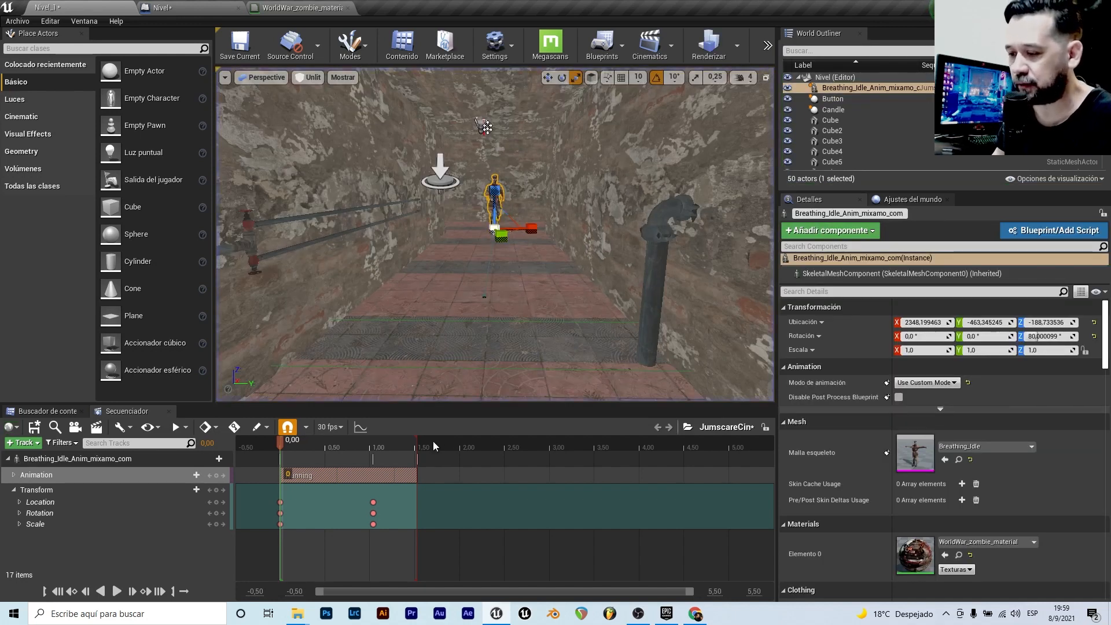
- Shorten the Running clip to about 1,25 and add a Zombie_Attack animation clip directly after it on the same track
drag(417, 475, 391, 474)
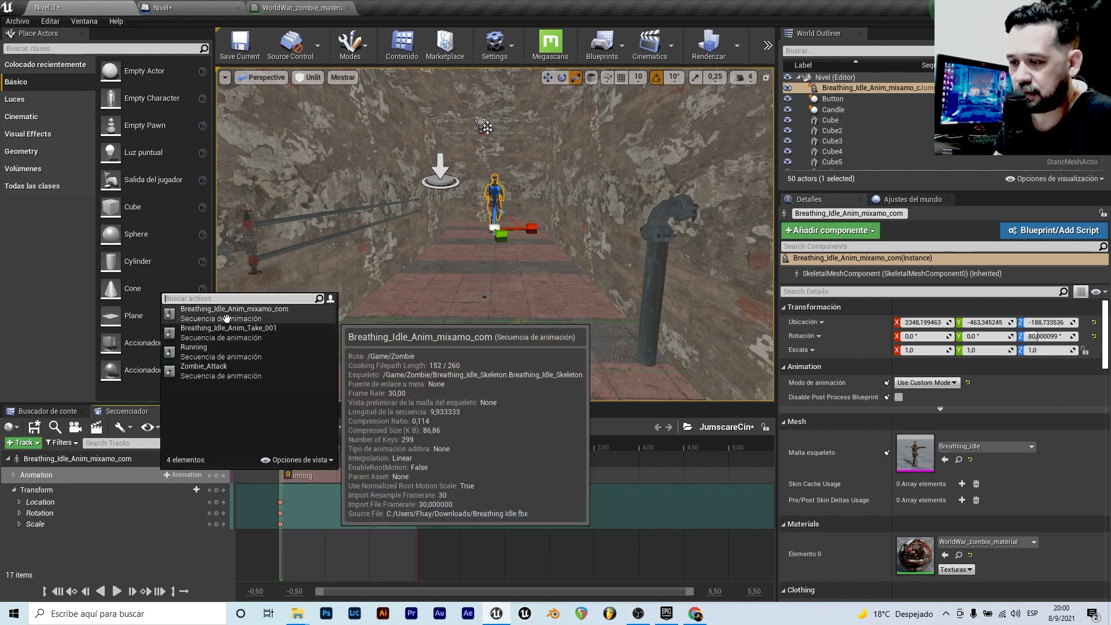
click(252, 376)
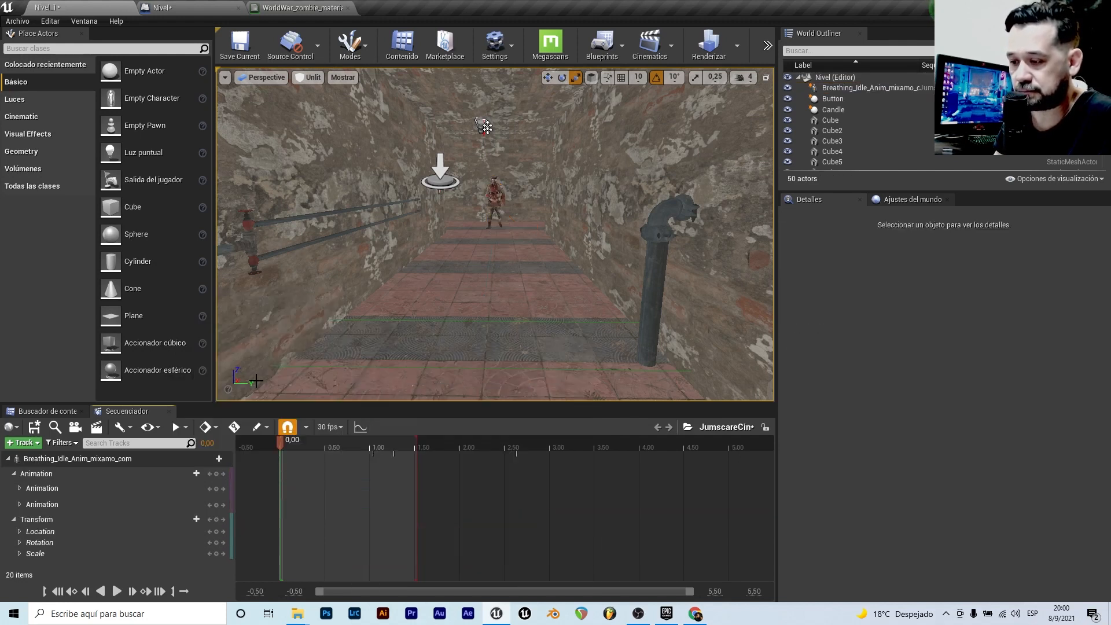
drag(313, 506, 427, 490)
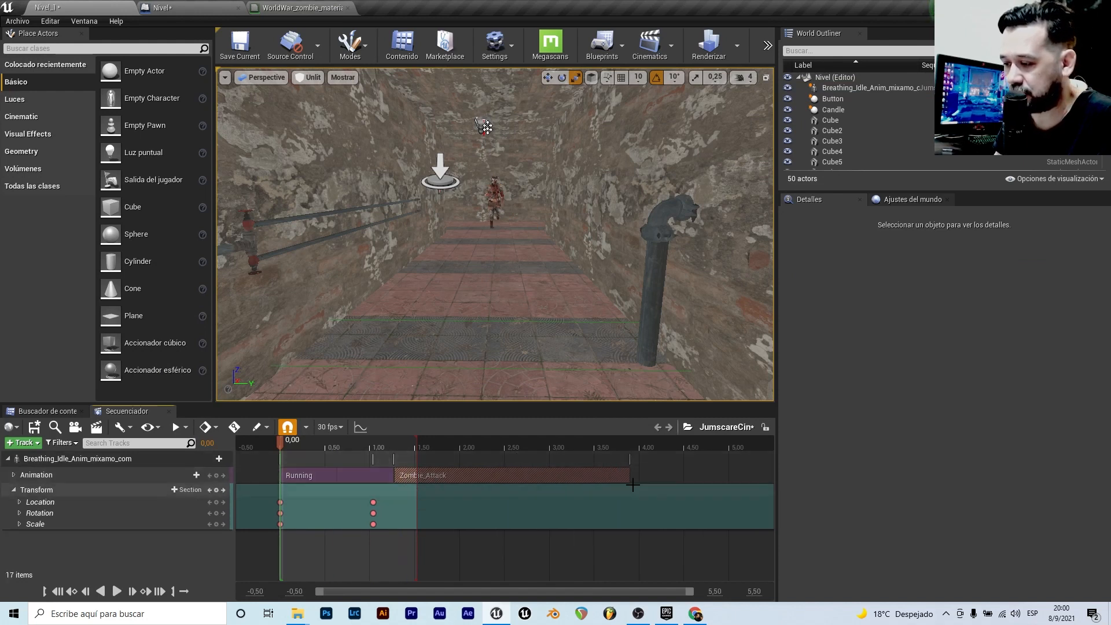
- Play-test the corridor with the Running and Zombie_Attack clips in sequence, and end the test
click(767, 45)
click(782, 68)
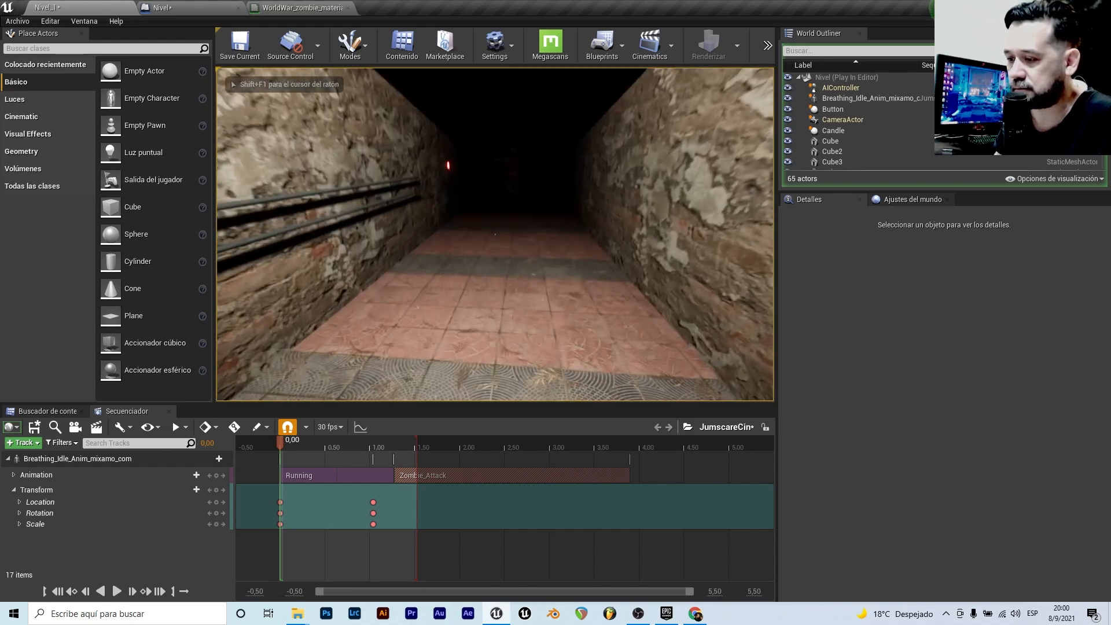
key(Escape)
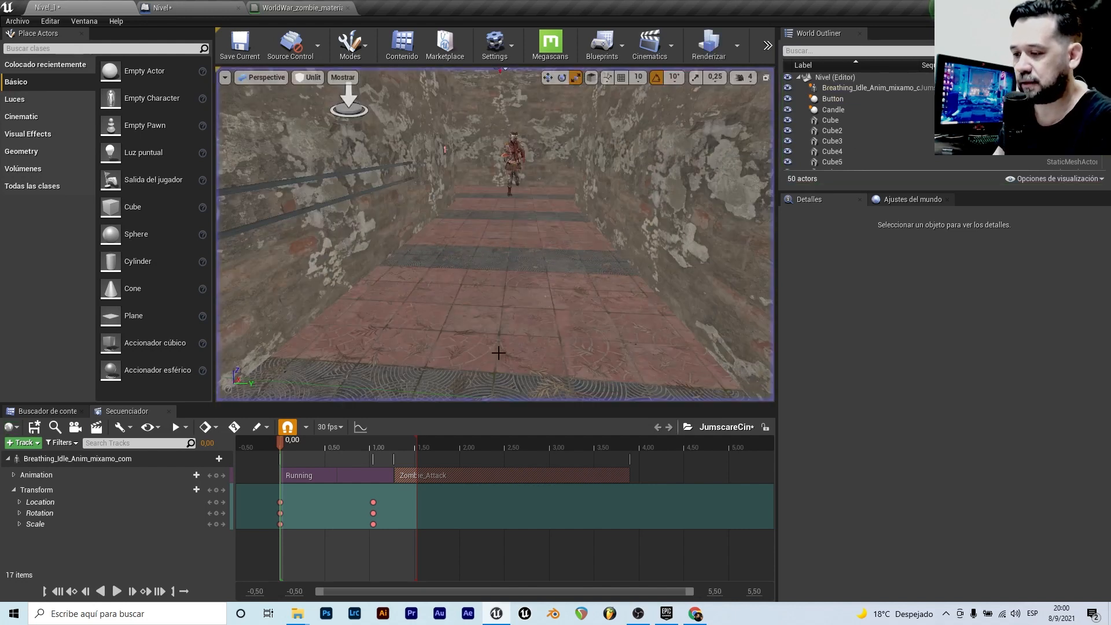
- Trim Running back to about 1,00, start Zombie_Attack right after it and cut its end at about 1,50
click(394, 473)
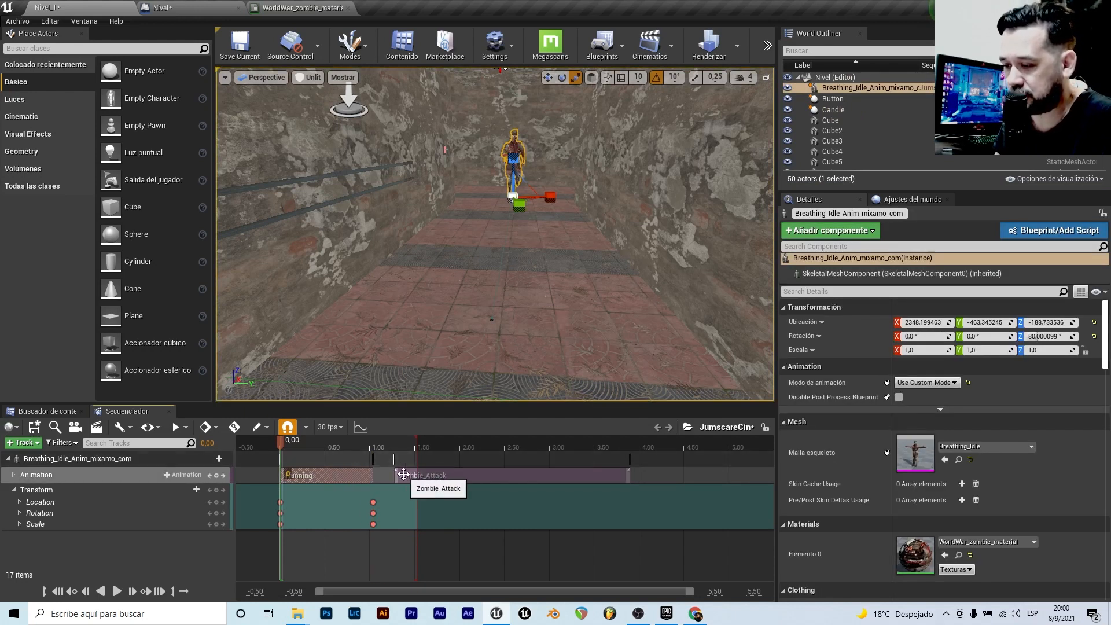
drag(395, 473, 376, 474)
drag(459, 476, 442, 476)
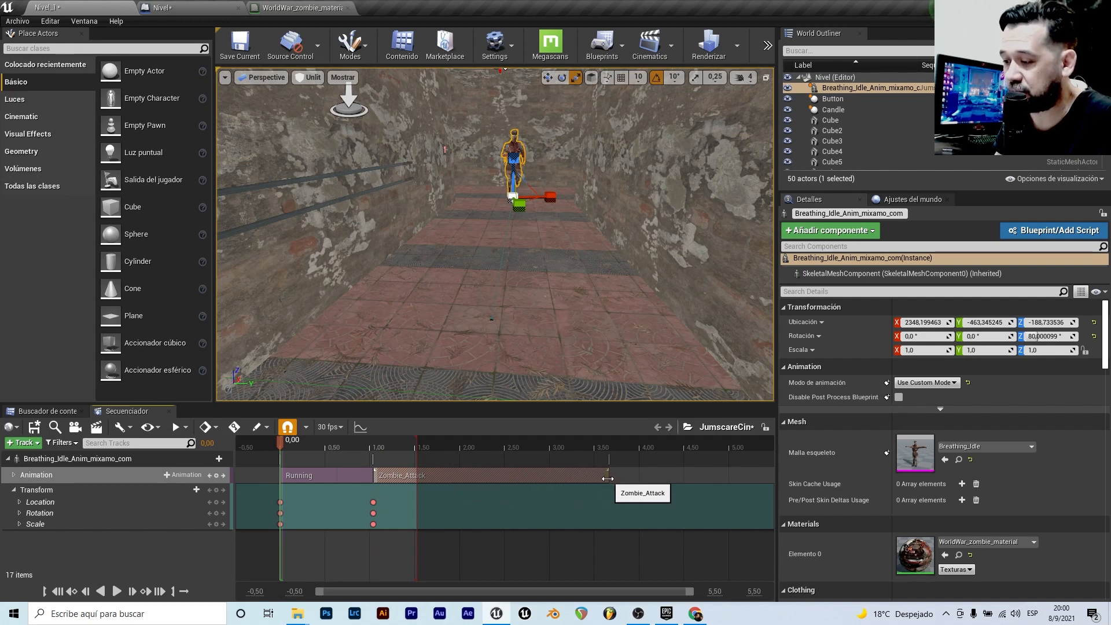
drag(608, 478, 422, 478)
- Play-test the corridor jumpscare with the retimed animation clips, and end the test
click(768, 45)
click(810, 100)
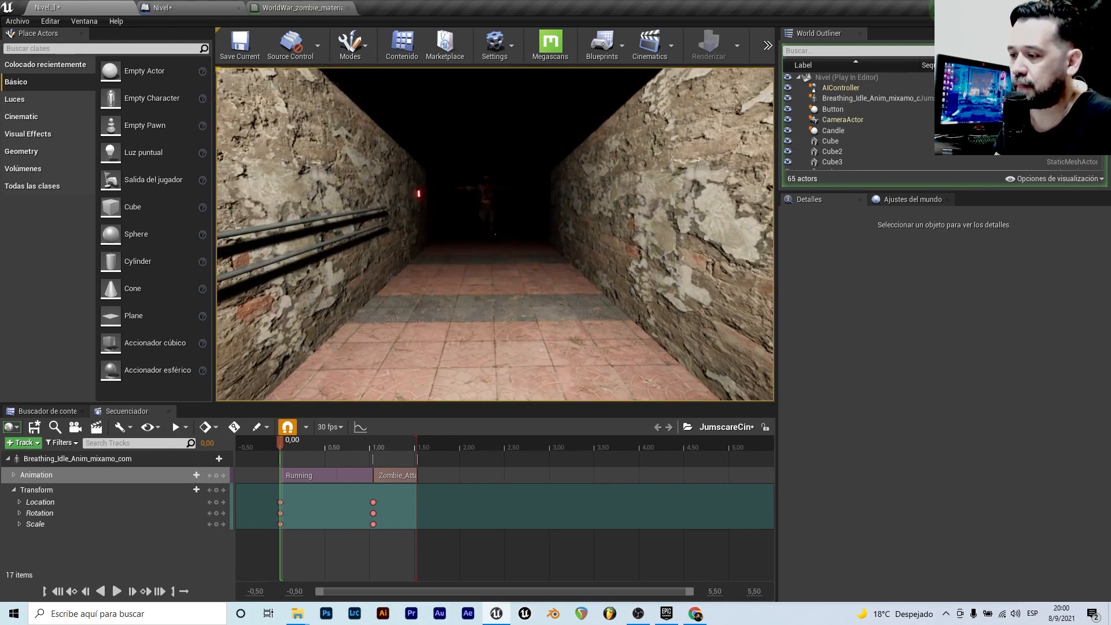
key(Escape)
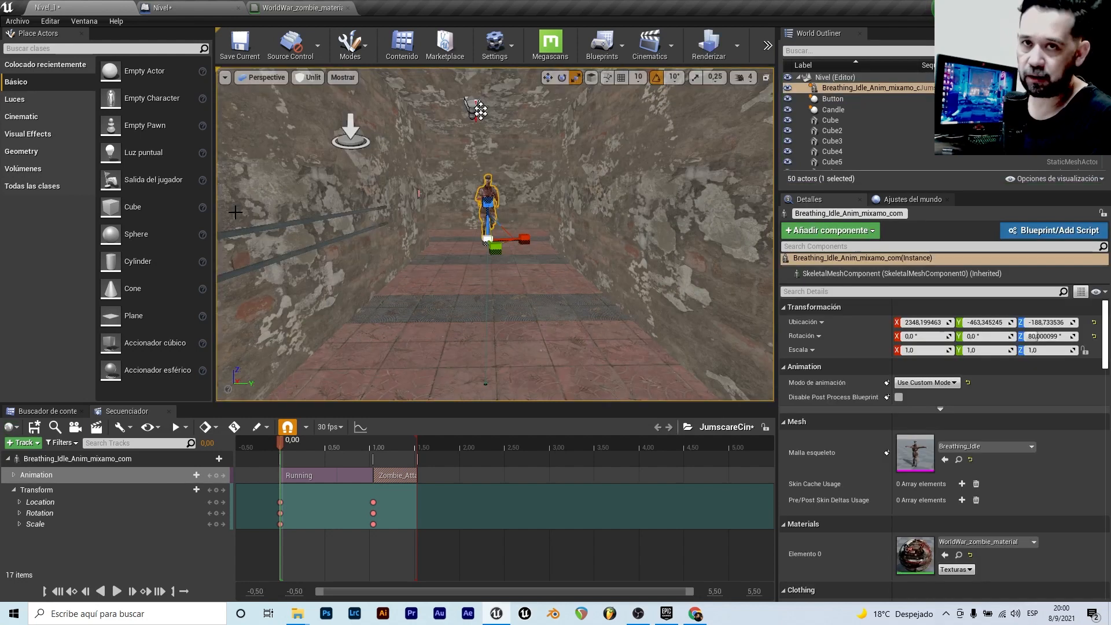
mouse_move(238, 211)
right_down()
mouse_move(272, 209)
mouse_move(220, 214)
mouse_move(249, 212)
mouse_move(238, 211)
right_up()
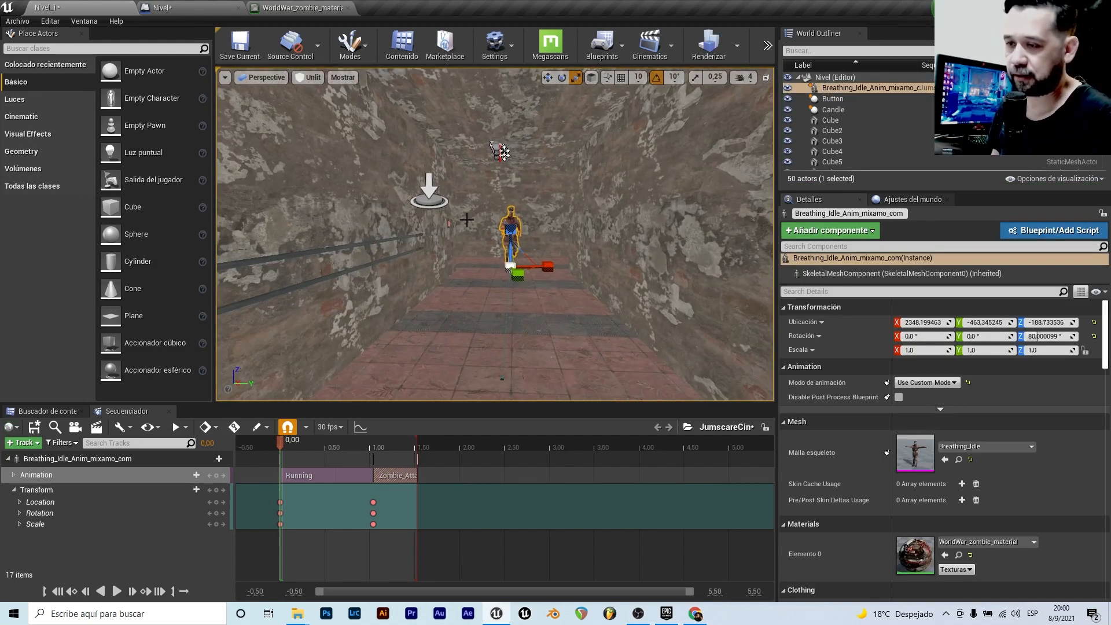
- Add an Esperar (Delay) node executed after the Play node in the level blueprint
click(222, 6)
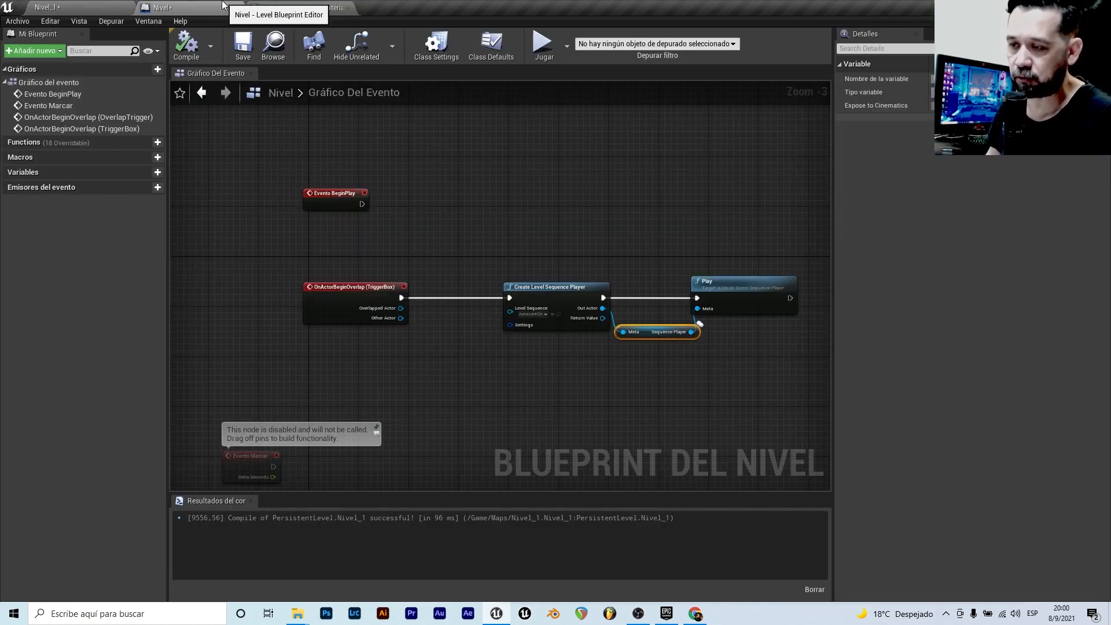
scroll(626, 258, down, 1)
scroll(665, 290, up, 2)
scroll(665, 290, down, 2)
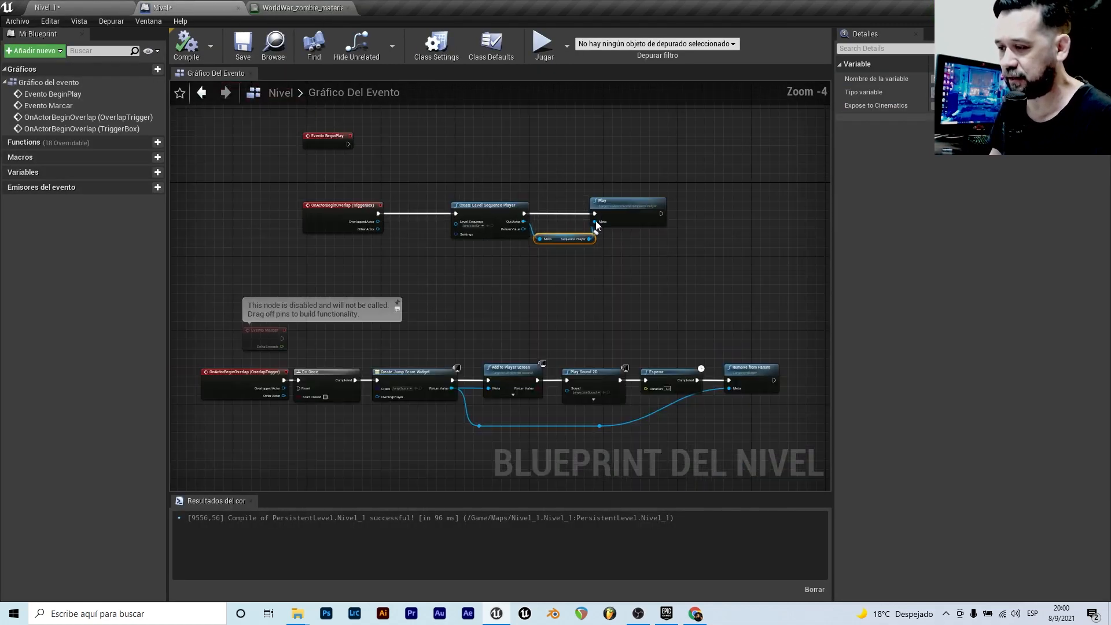
scroll(690, 214, up, 3)
drag(684, 210, 740, 204)
text(dela)
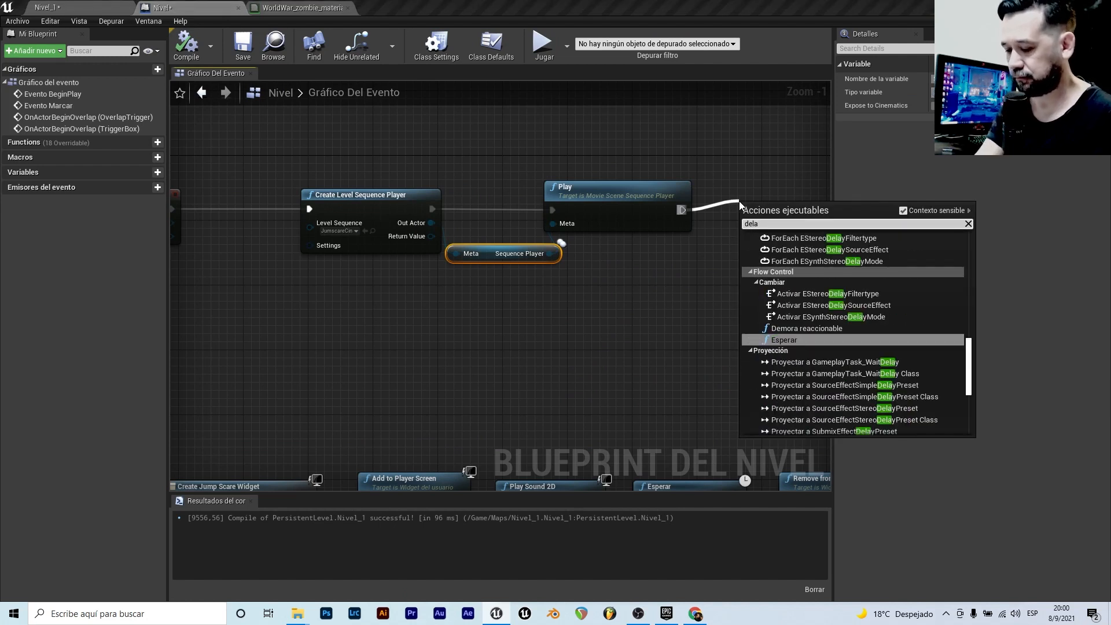
click(784, 340)
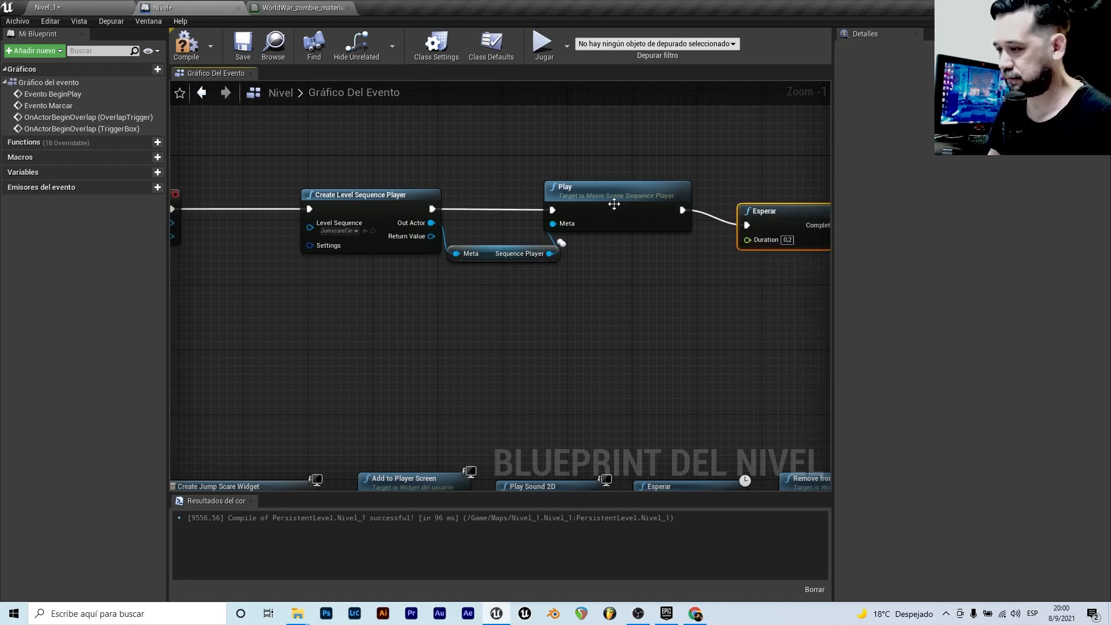
- Set the Esperar node's duration to 1,2 seconds and straighten its connection with the Play node
scroll(718, 225, down, 4)
scroll(684, 232, up, 5)
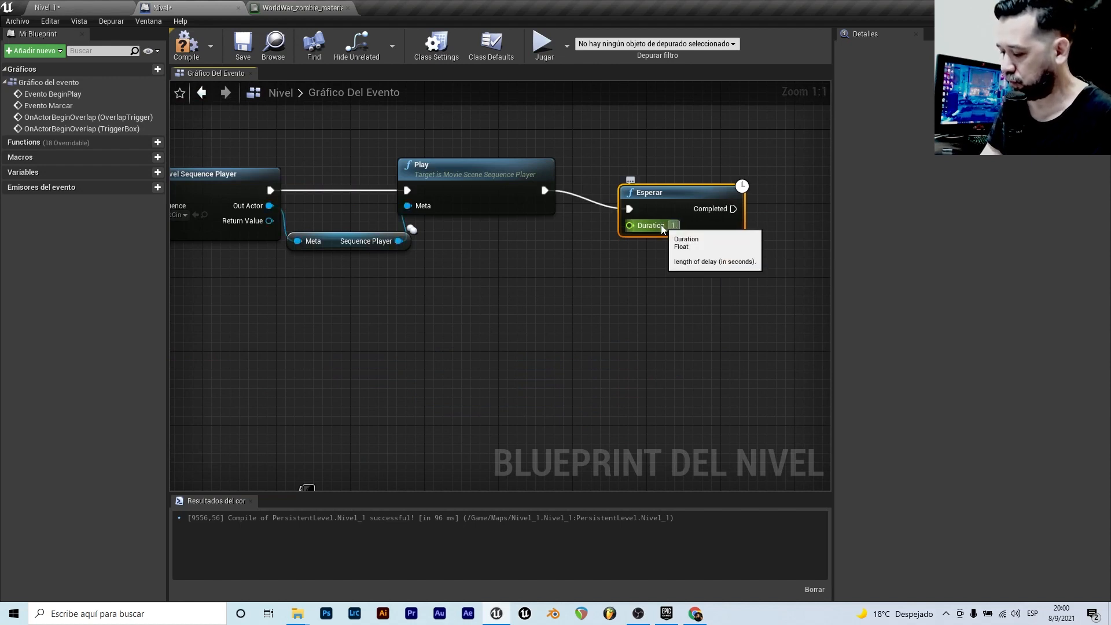
key(Return)
key(q)
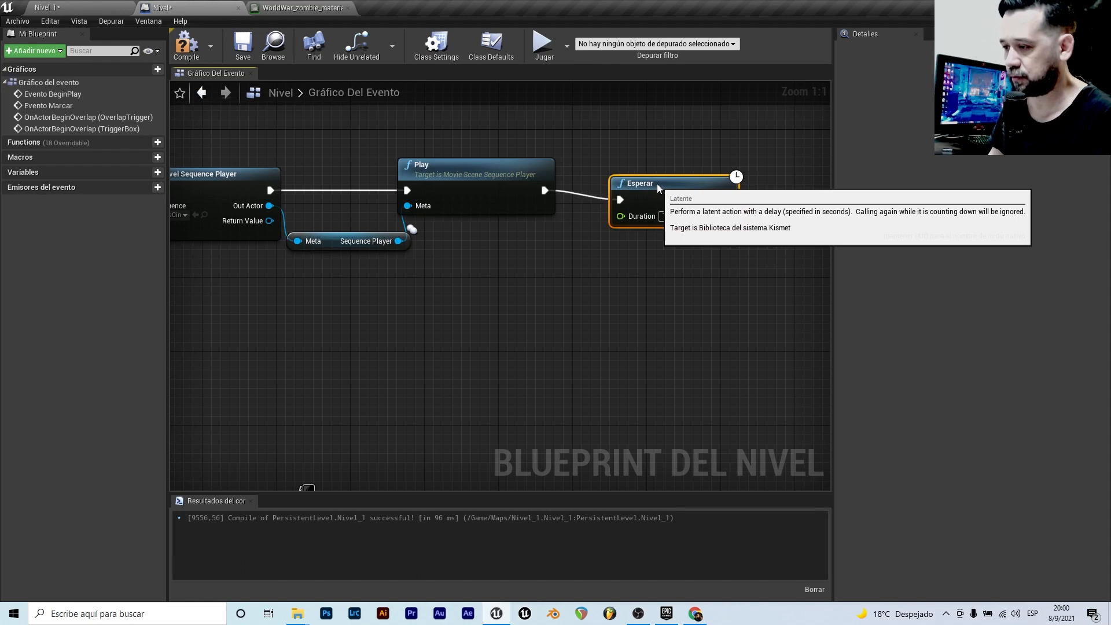
- Create a reference to the selected zombie actor Breathing_Idle_Anim_mixamo_com in the level blueprint
click(87, 6)
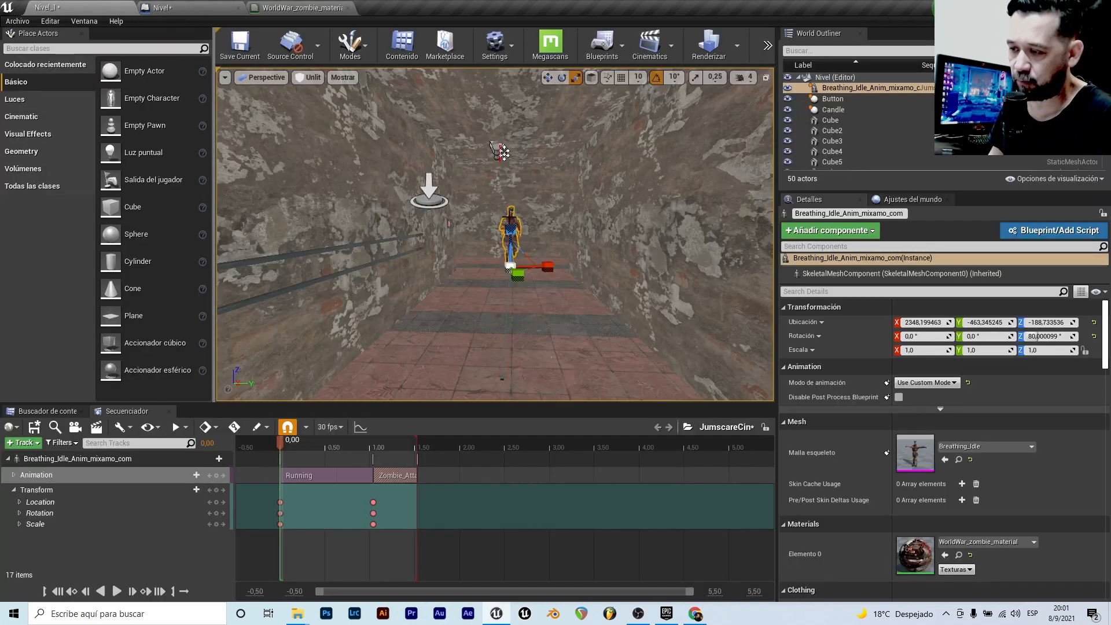
click(300, 6)
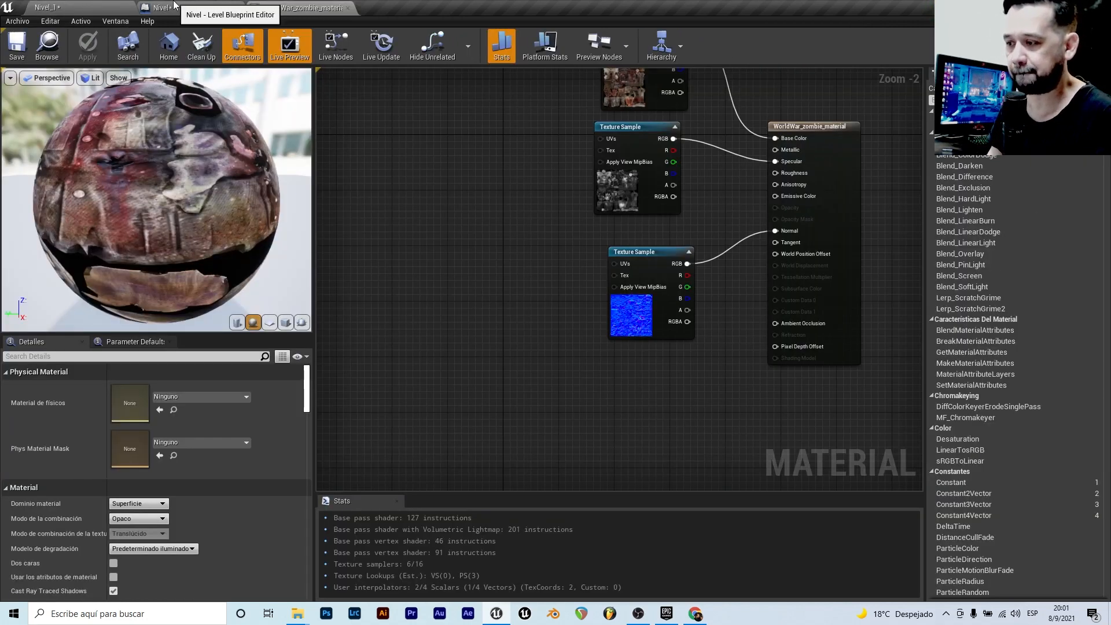
click(173, 5)
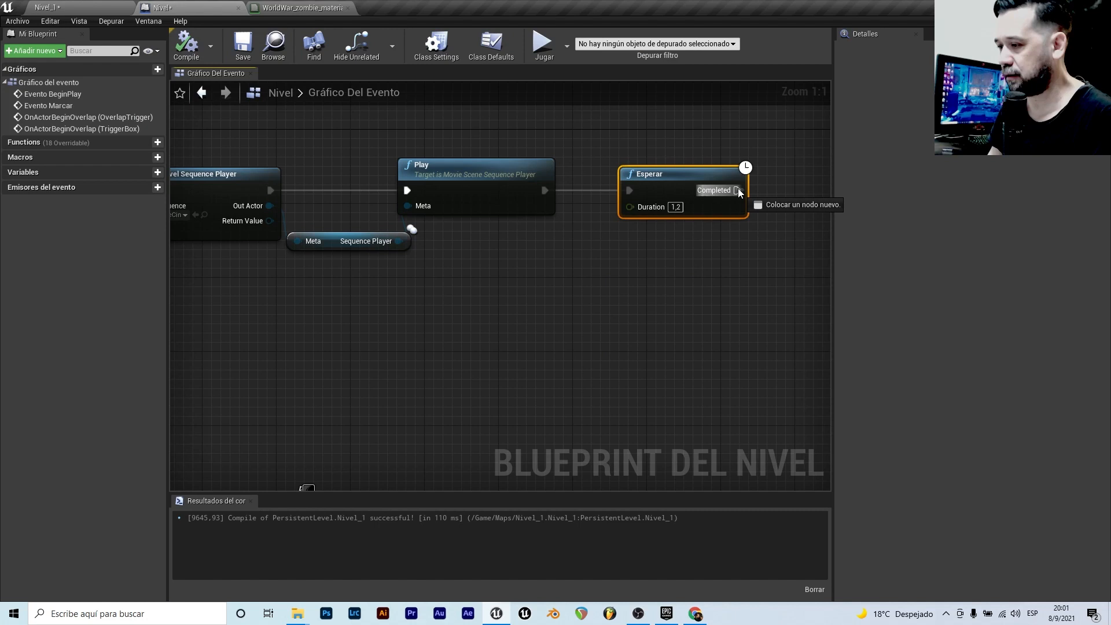
right_click(658, 297)
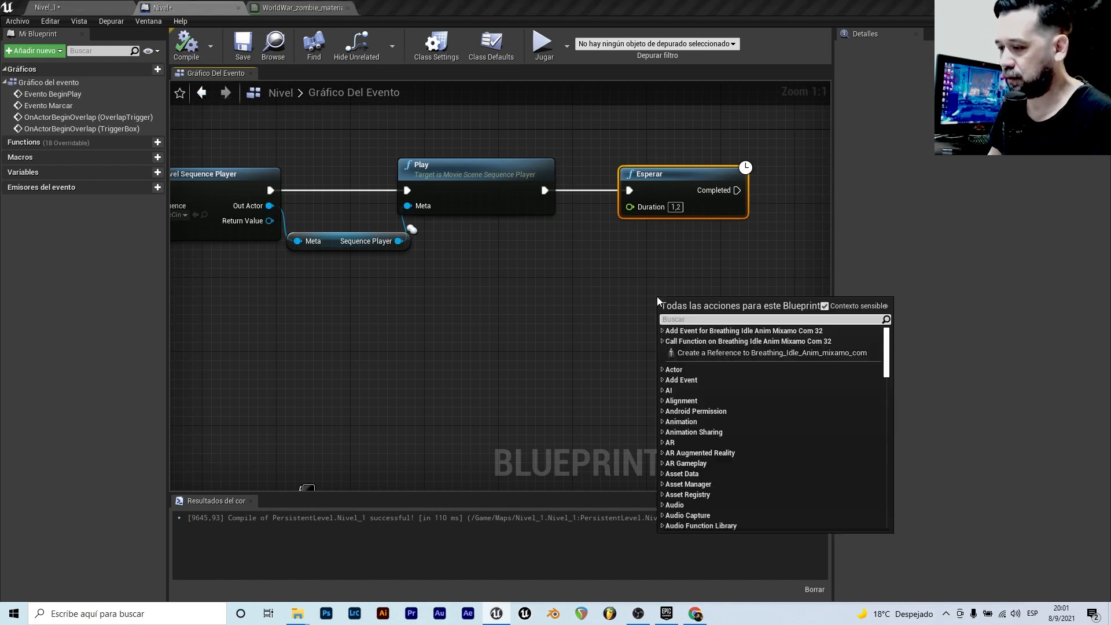
click(681, 353)
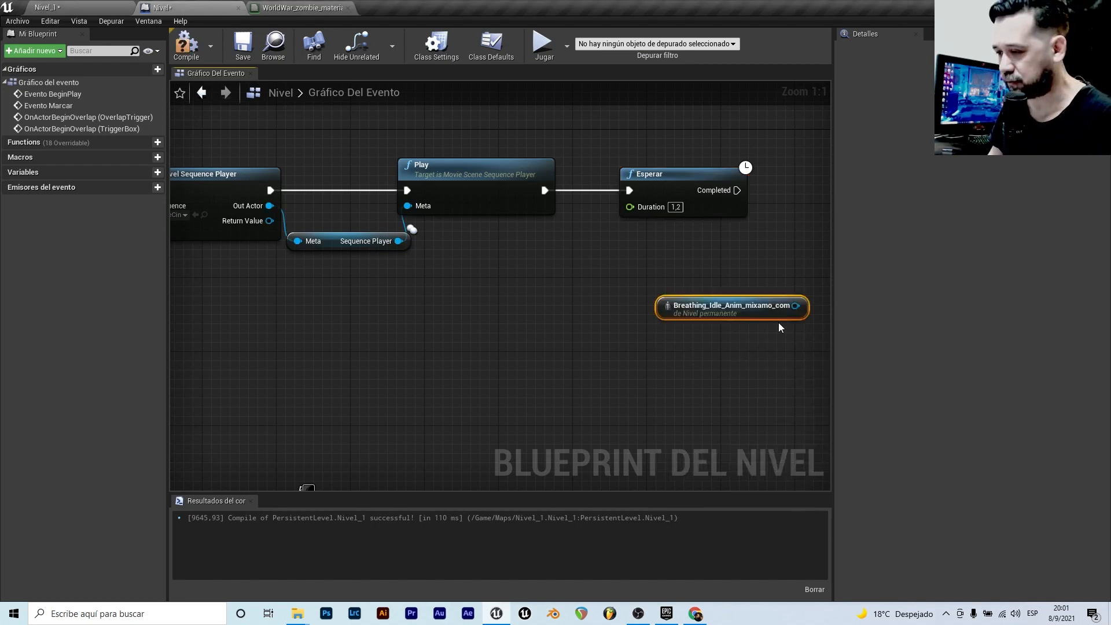
- Add a DestroyActor node targeting the zombie reference and execute it when the Esperar node completes
drag(781, 321, 762, 267)
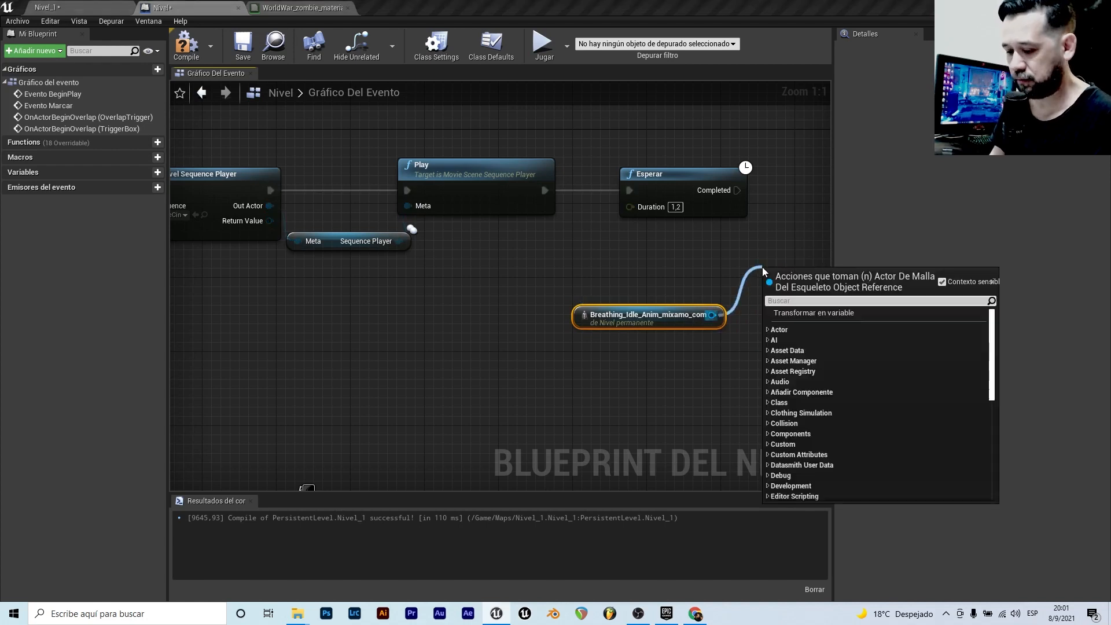
text(destroy)
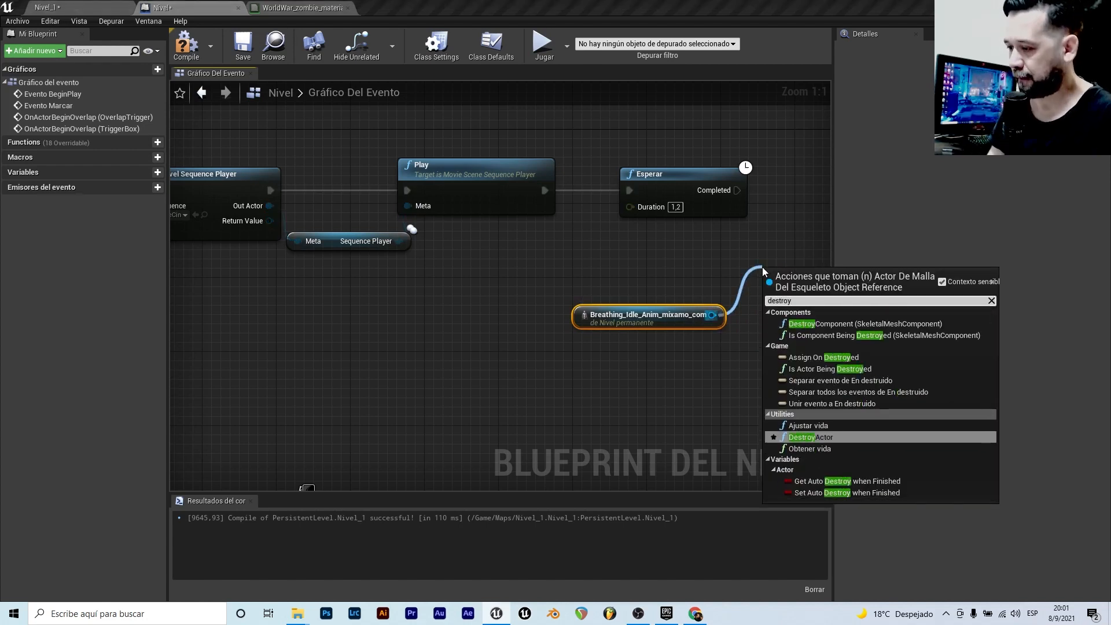
click(848, 440)
drag(802, 277, 534, 171)
drag(456, 190, 499, 190)
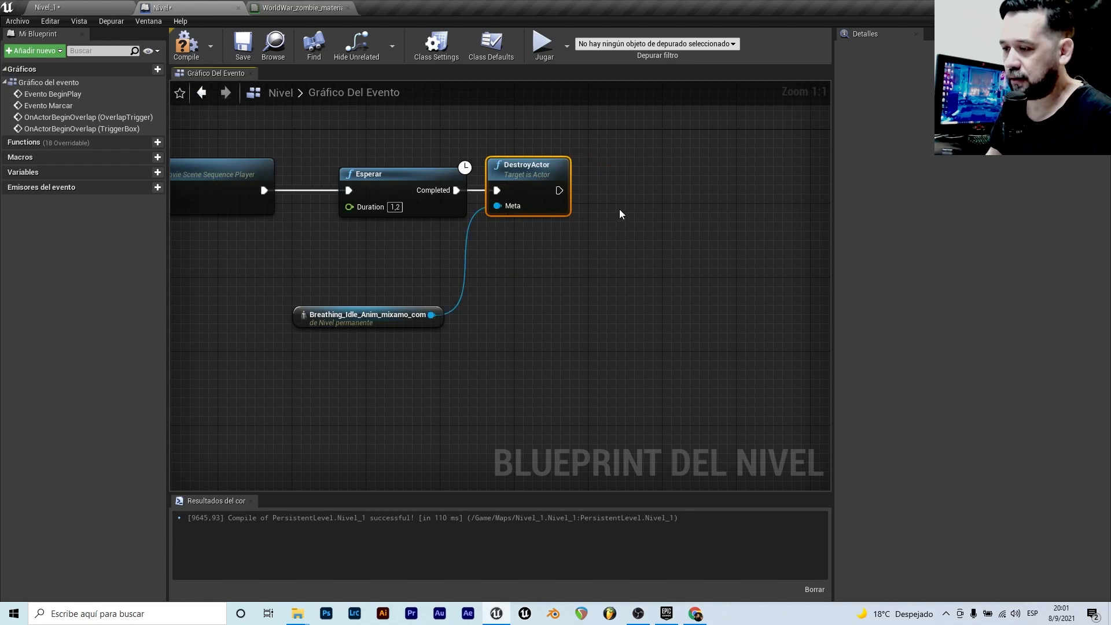
scroll(610, 206, down, 6)
scroll(332, 183, up, 7)
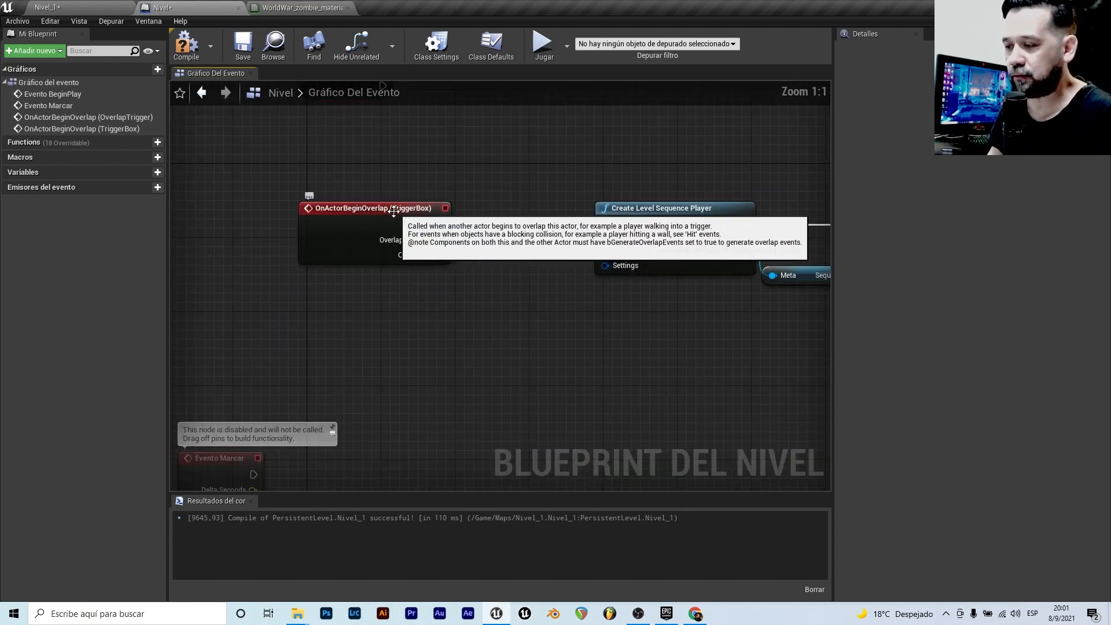
- Insert a Do Once node between OnActorBeginOverlap (TriggerBox) and Create Level Sequence Player, and line it up with the event node
click(342, 211)
drag(404, 224, 457, 226)
text(o)
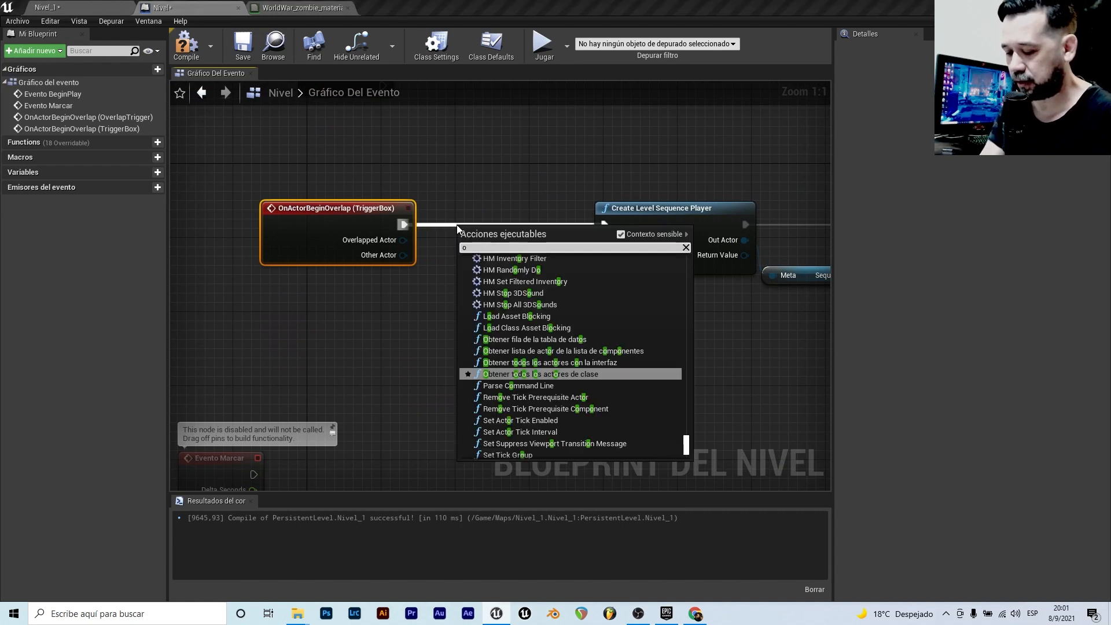
key(BackSpace)
text(do once)
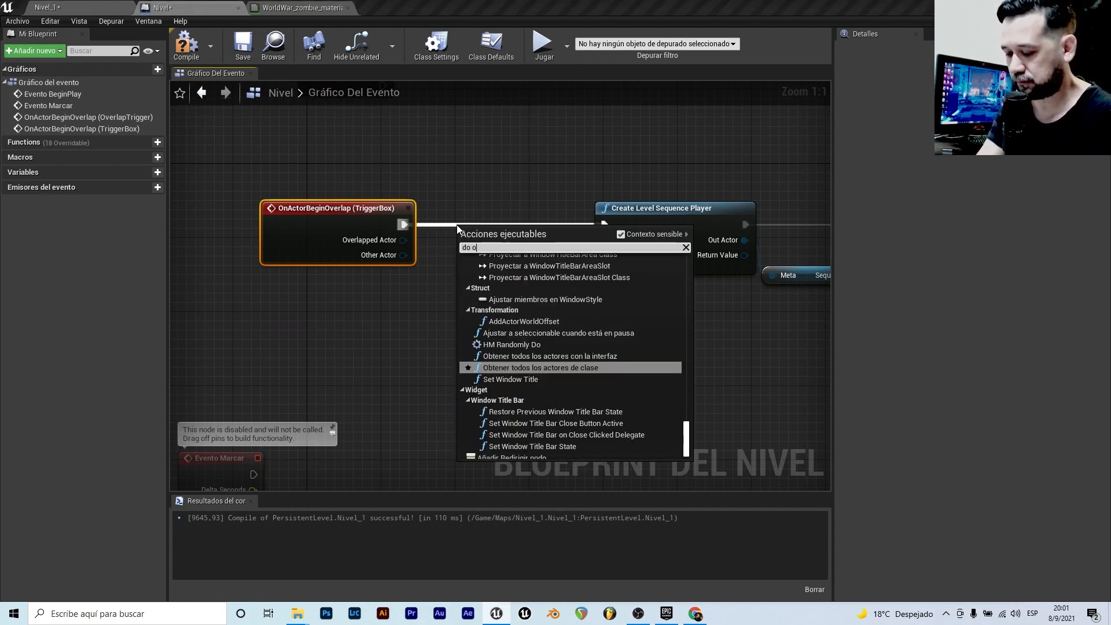
click(518, 282)
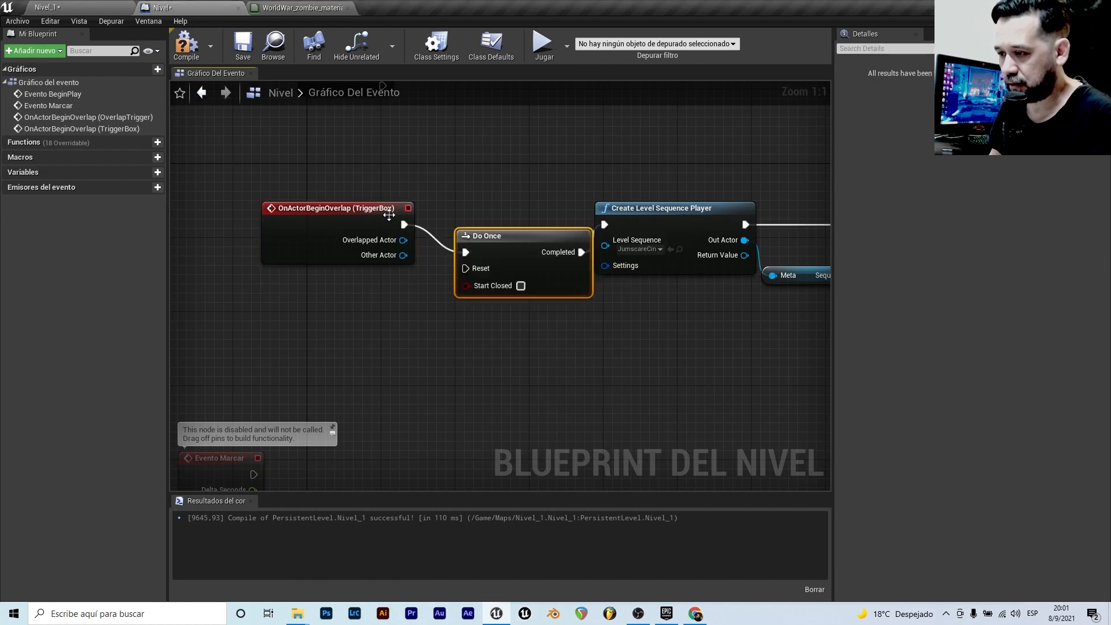
drag(347, 208, 273, 199)
drag(486, 237, 427, 201)
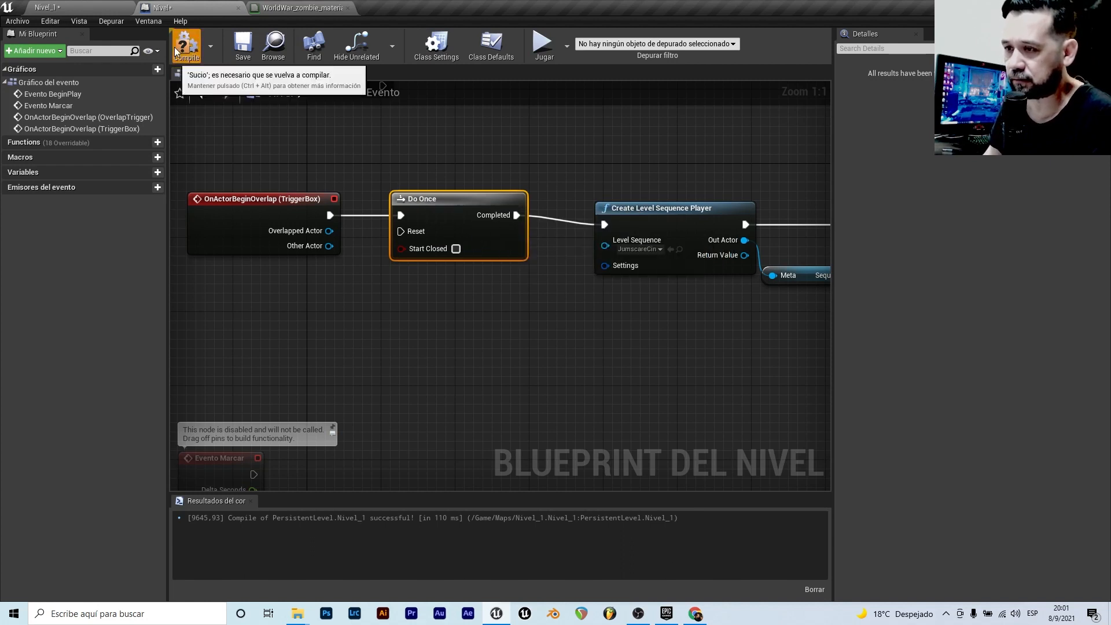
- Playtest the level by walking down the corridor through the trigger box to check the zombie jumpscare, and stop the preview
click(52, 7)
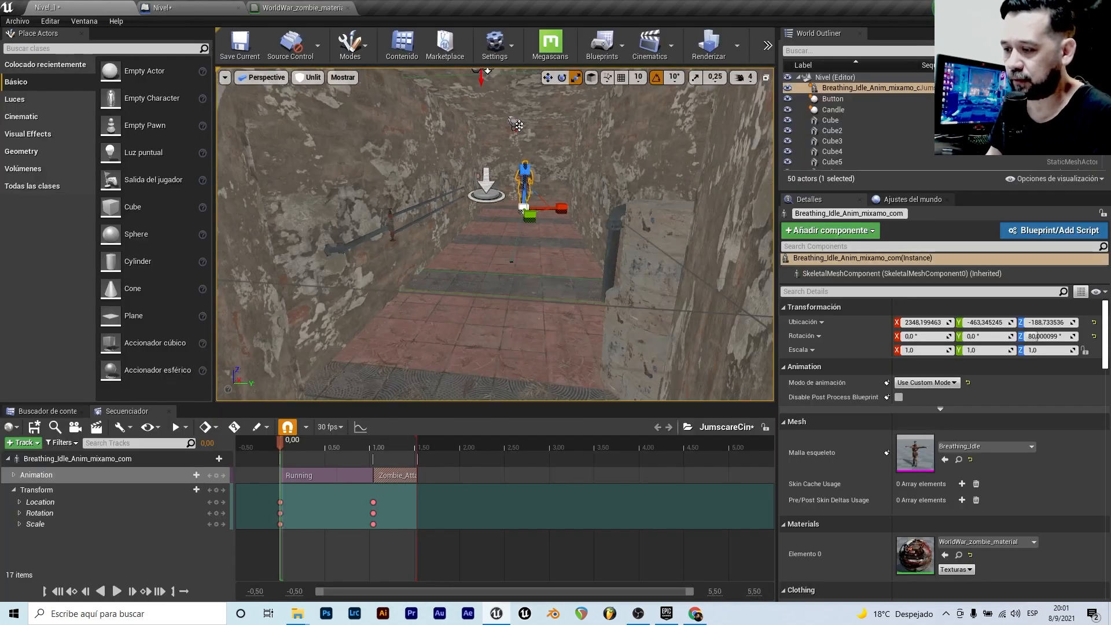
click(768, 45)
click(783, 67)
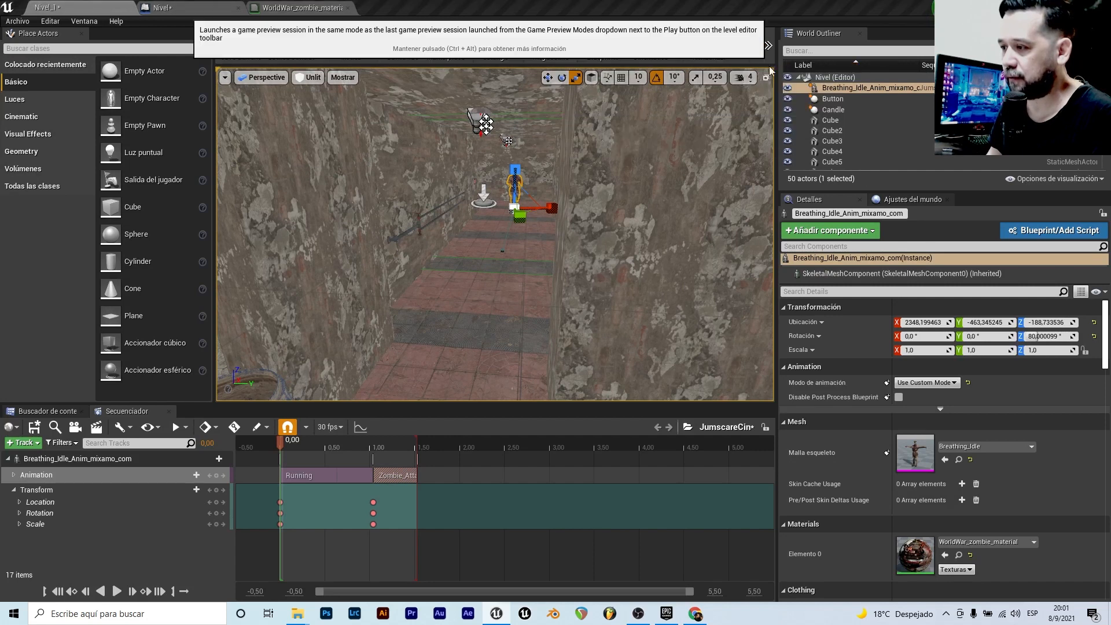
key(w)
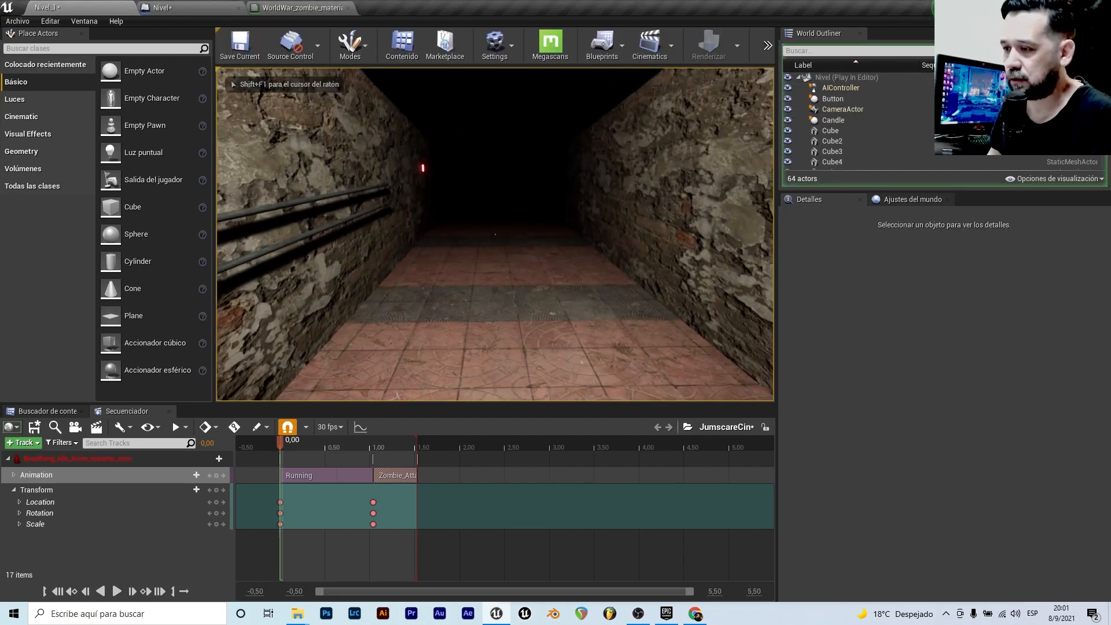
key(w)
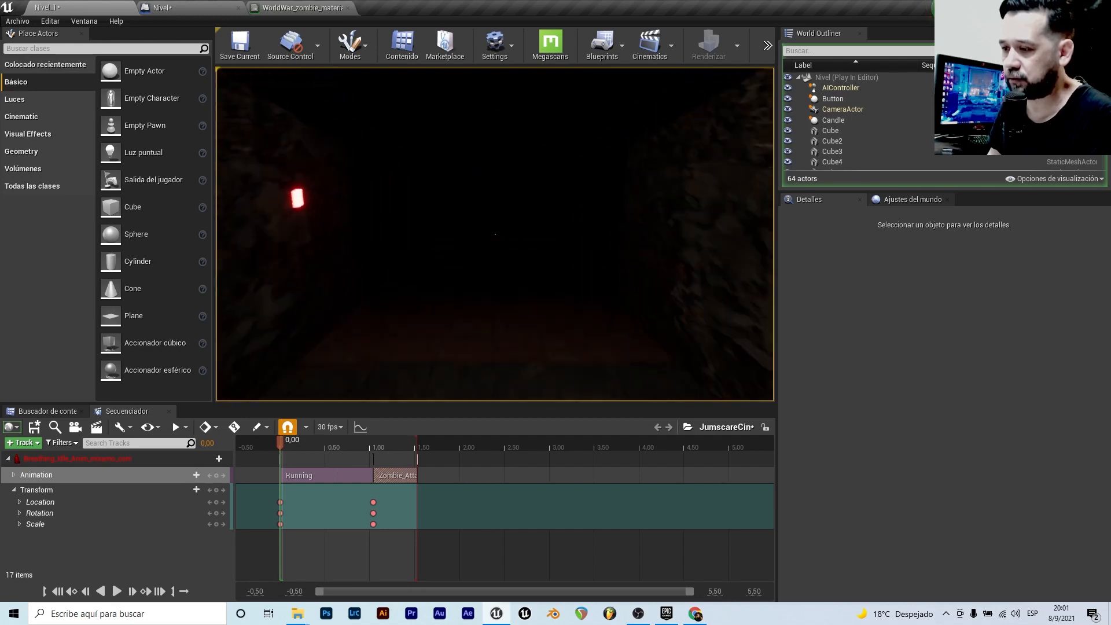
key(w)
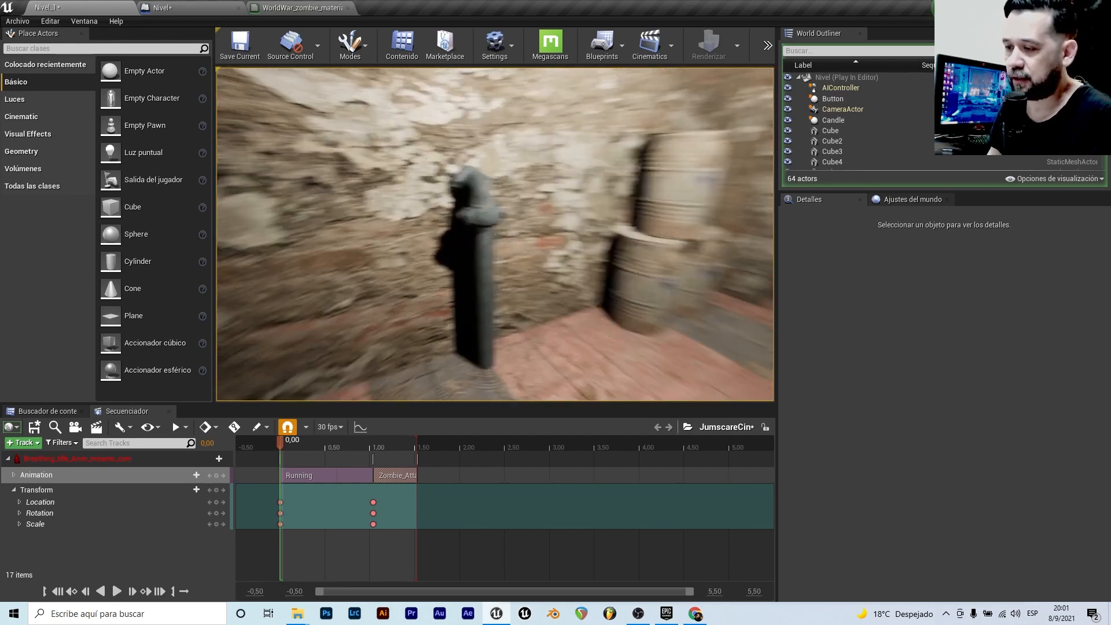
key(Escape)
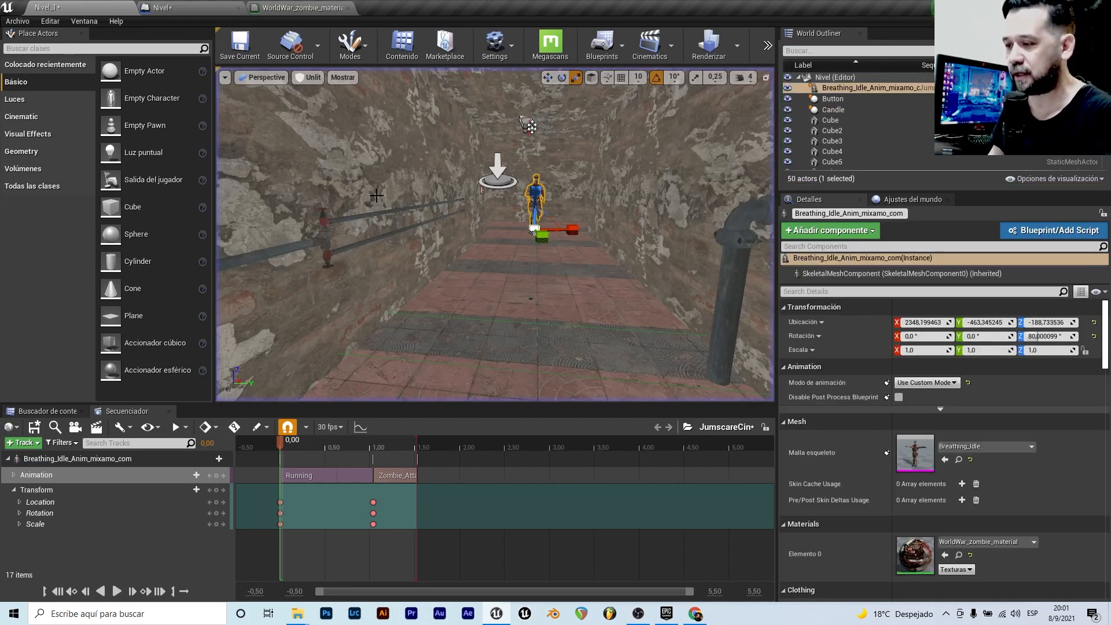
- Select the corridor ceiling light Pointlight2 in the level and create a reference to it in the level blueprint
right_drag(417, 105, 417, 72)
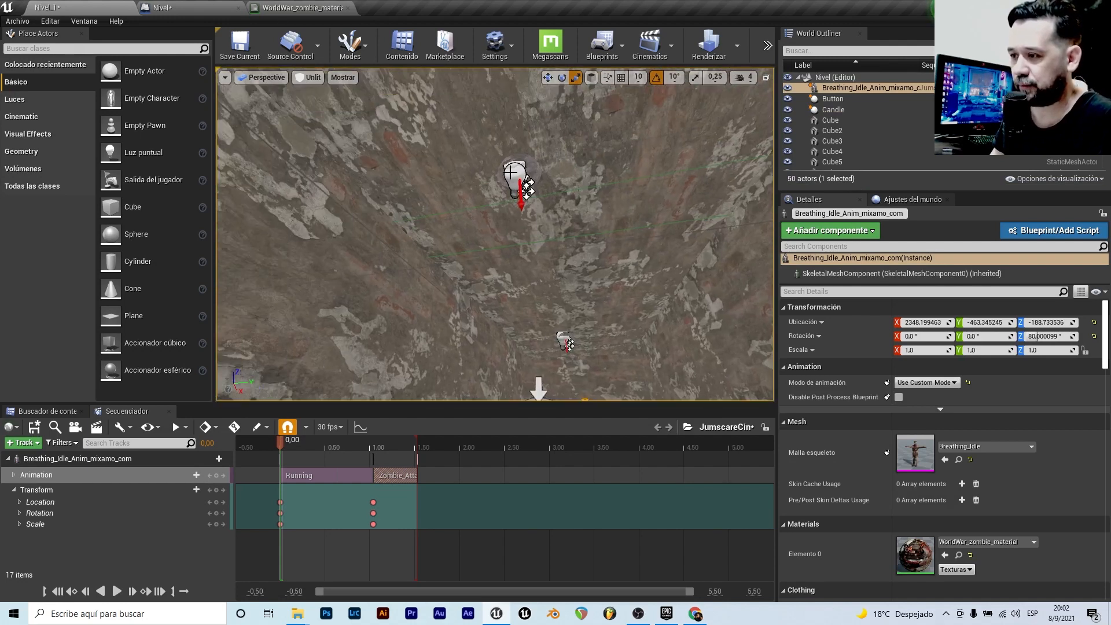
click(515, 177)
right_drag(557, 226, 569, 305)
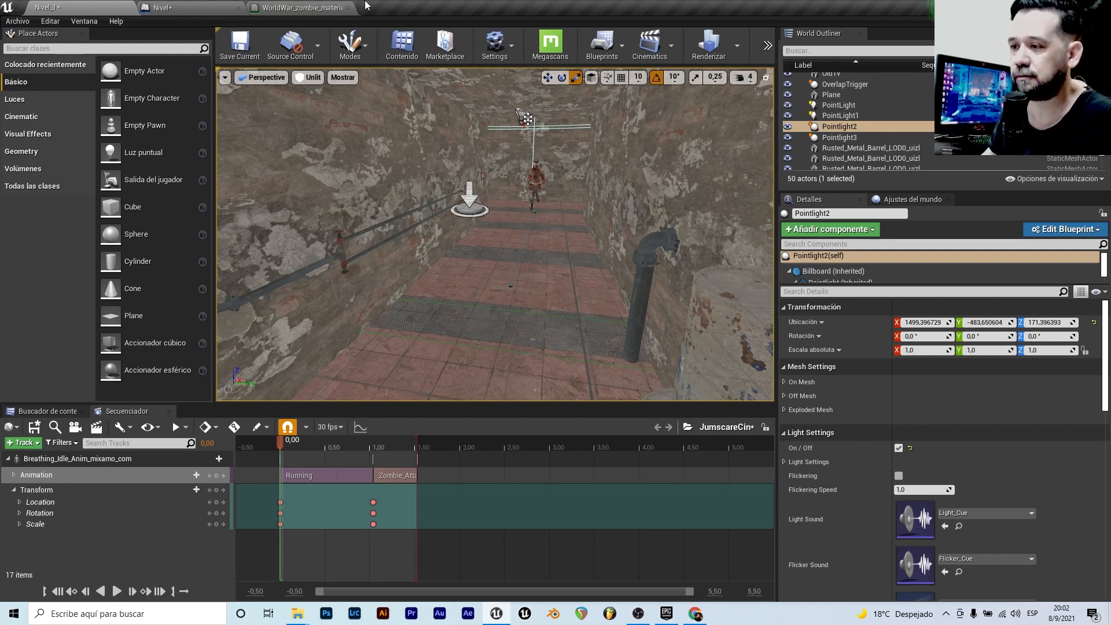
key(f)
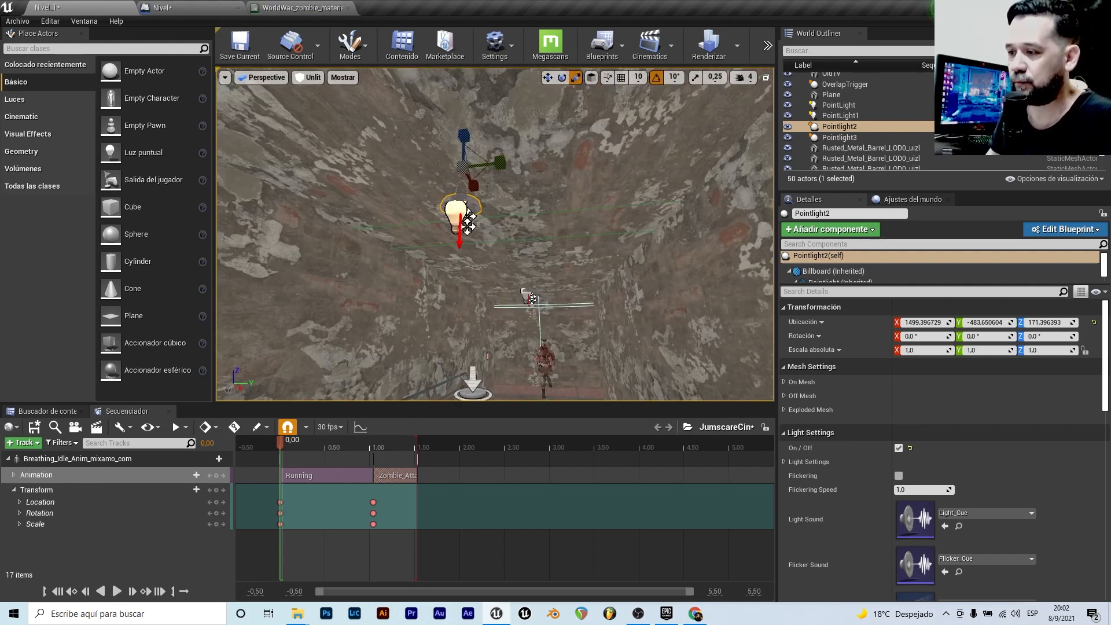
click(200, 5)
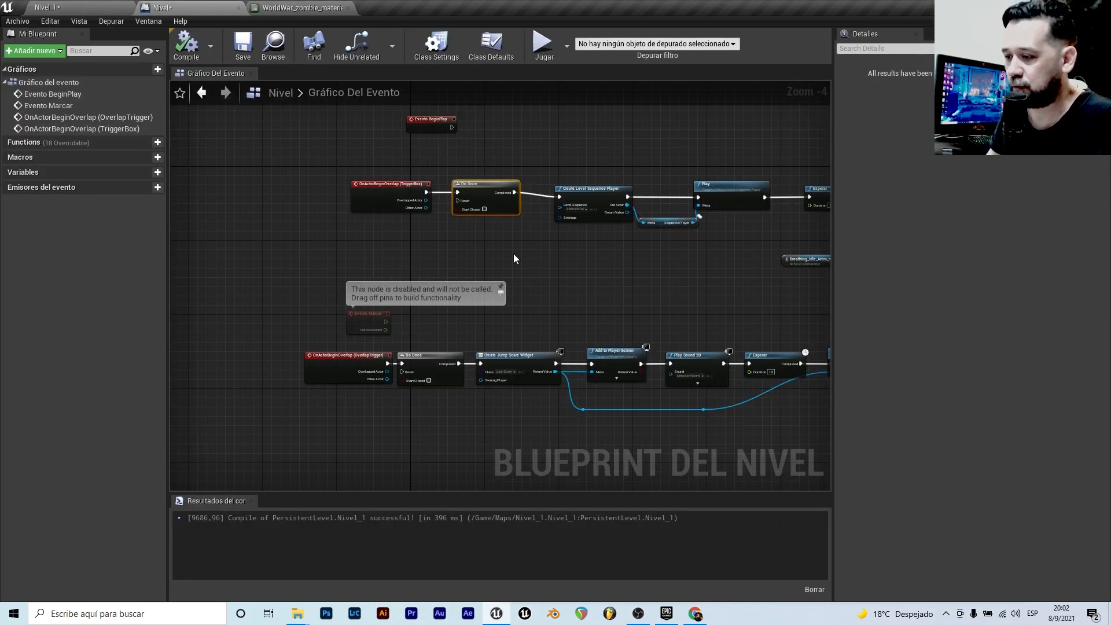
right_drag(558, 253, 441, 222)
right_click(551, 237)
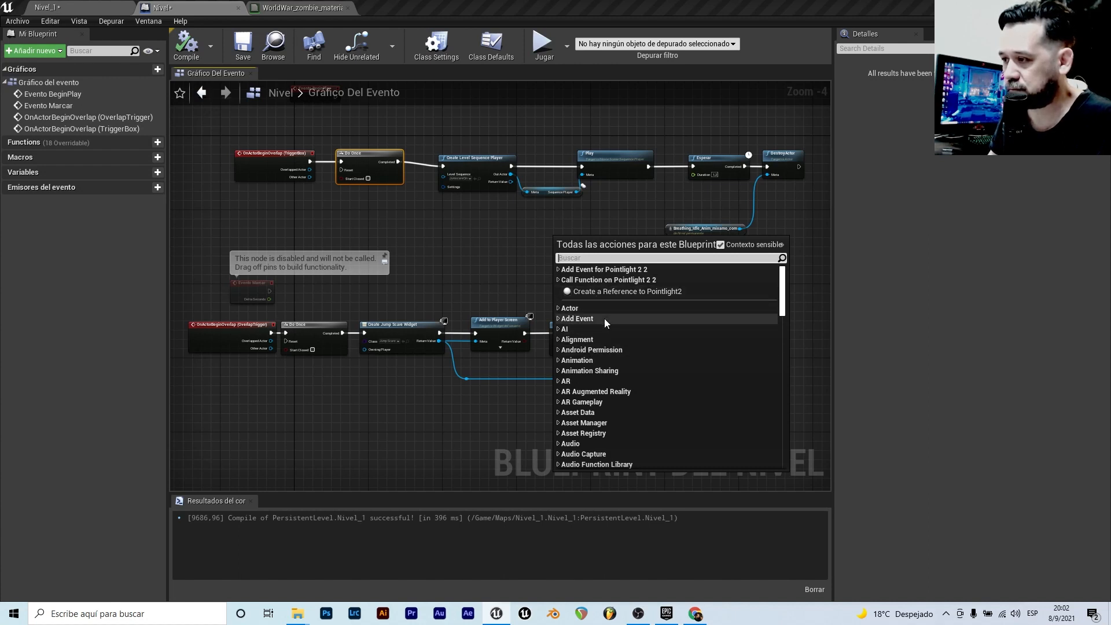
click(582, 291)
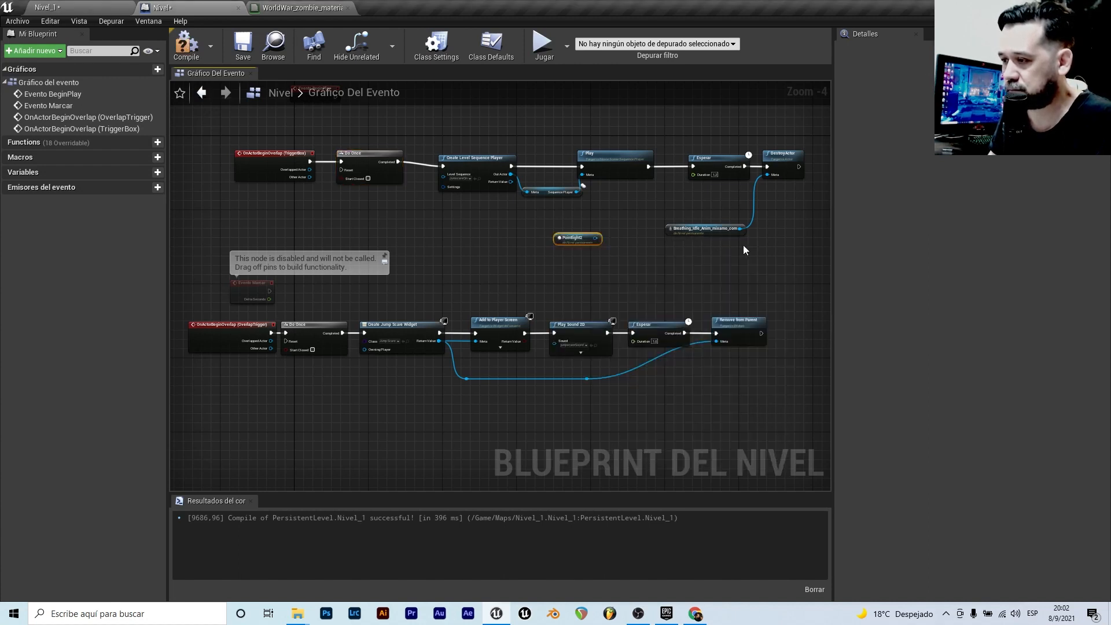
- Connect the Pointlight2 reference to the DestroyActor node's Meta input beside the zombie reference, and compile the blueprint
drag(598, 234, 682, 210)
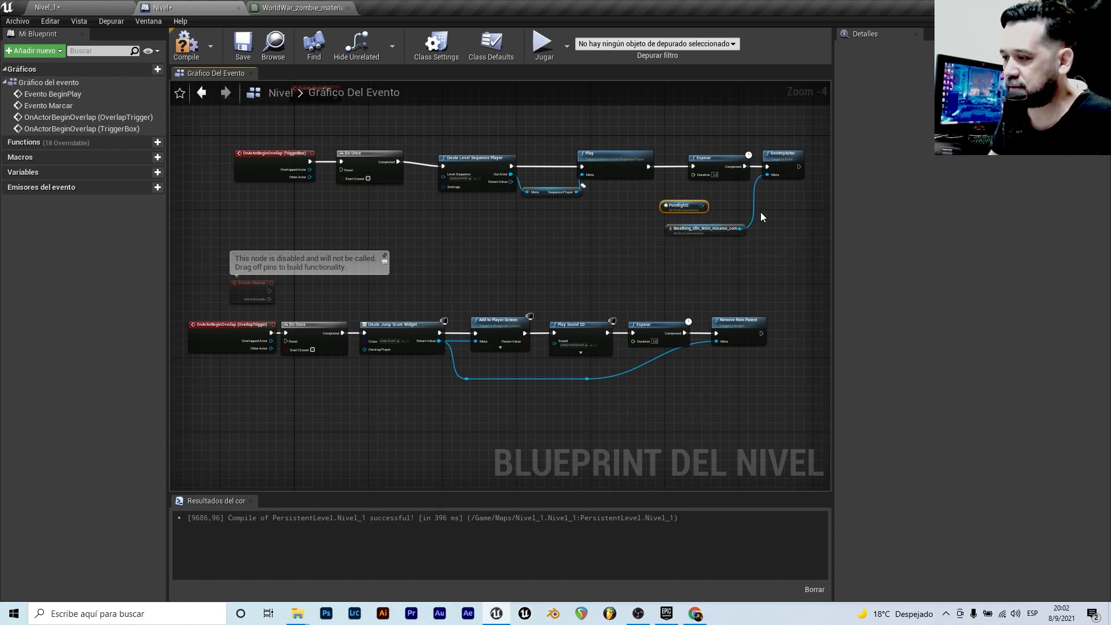
scroll(761, 214, up, 5)
drag(560, 190, 690, 128)
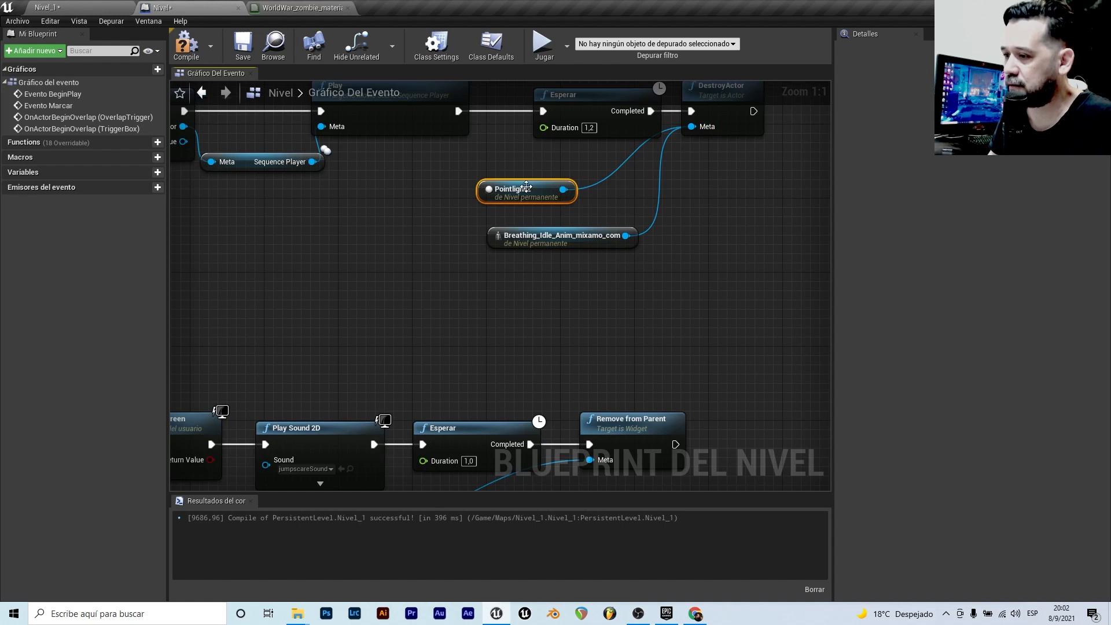
drag(524, 188, 543, 189)
click(187, 46)
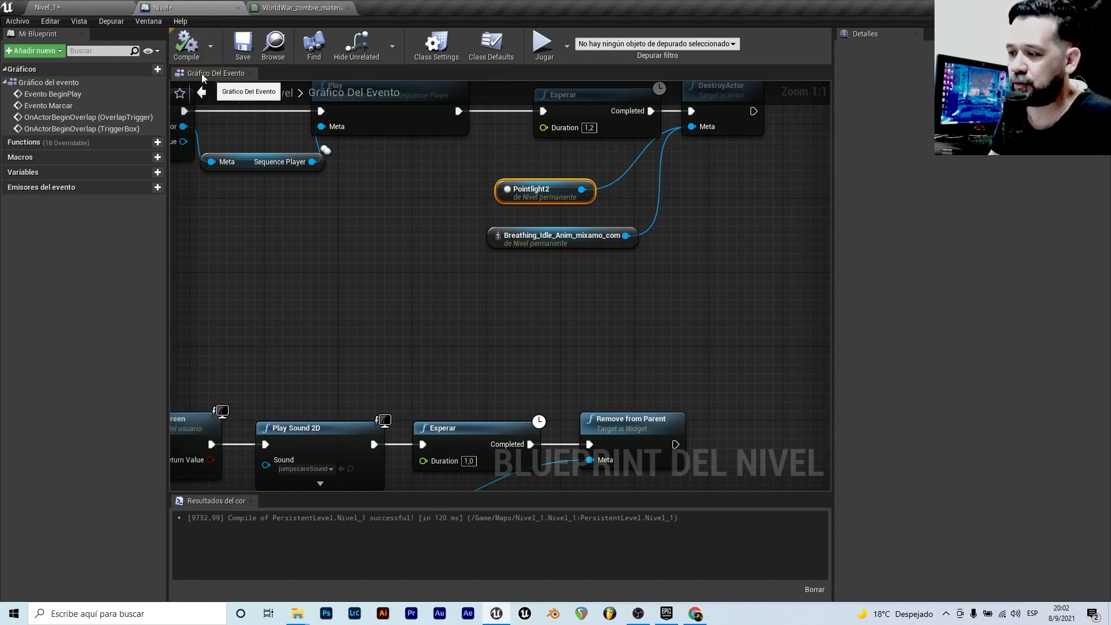
- Playtest the corridor again to check that the zombie and the ceiling light are destroyed after the attack, and stop the preview
click(55, 7)
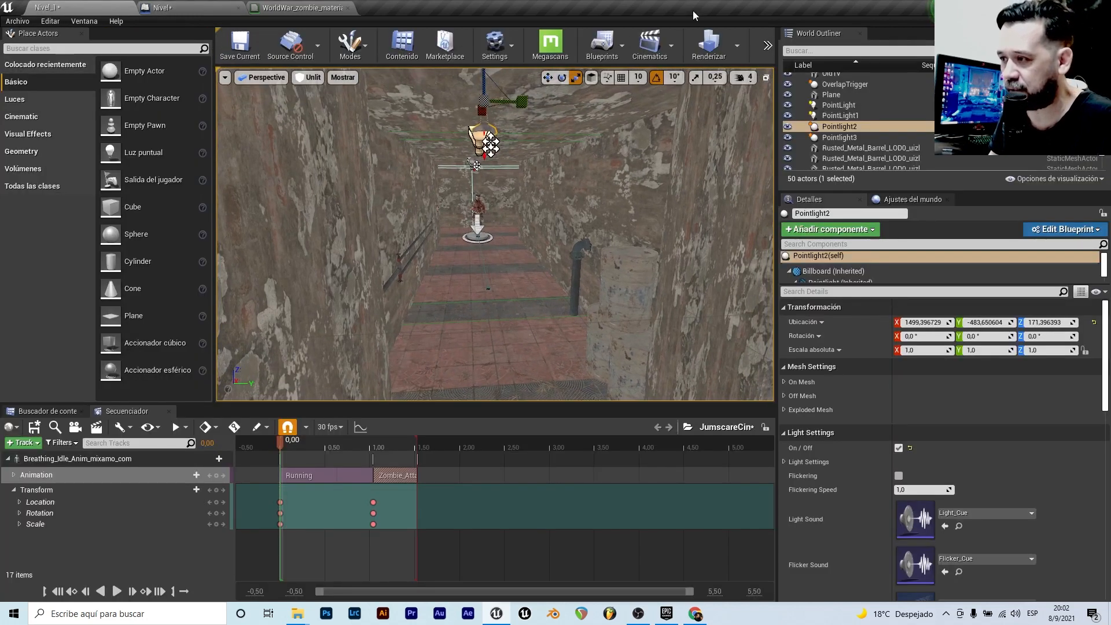
click(767, 41)
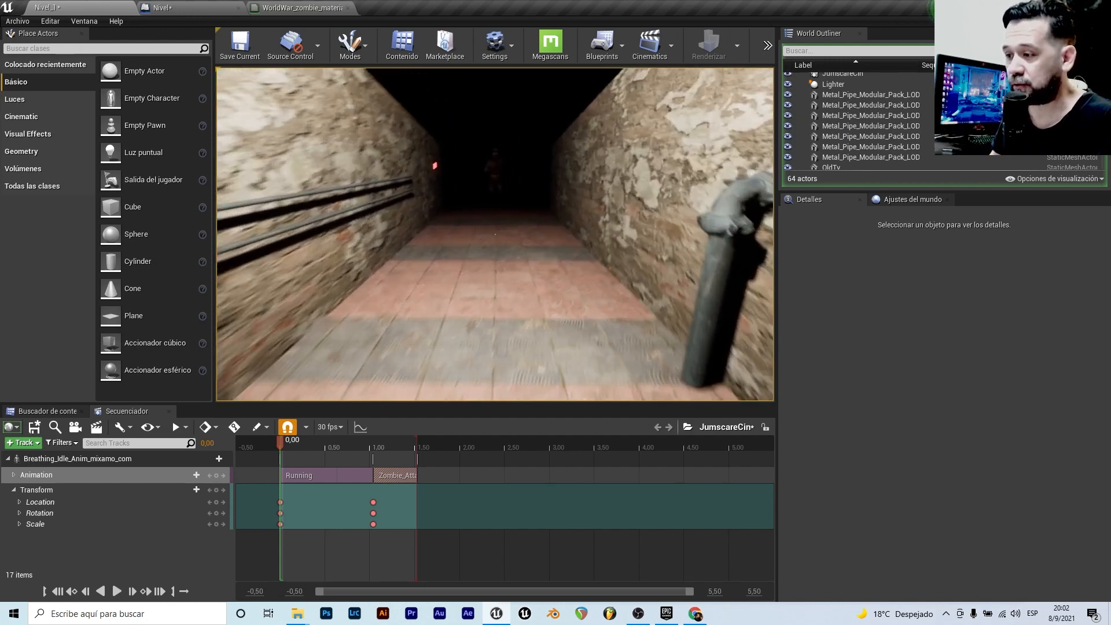
key(w)
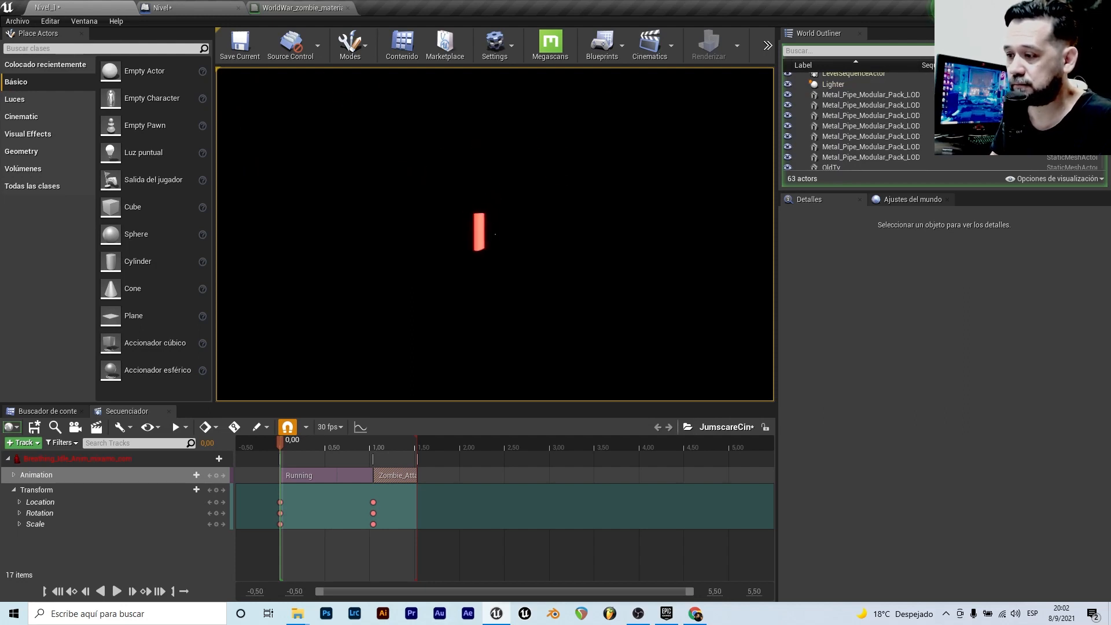
key(w)
key(w)
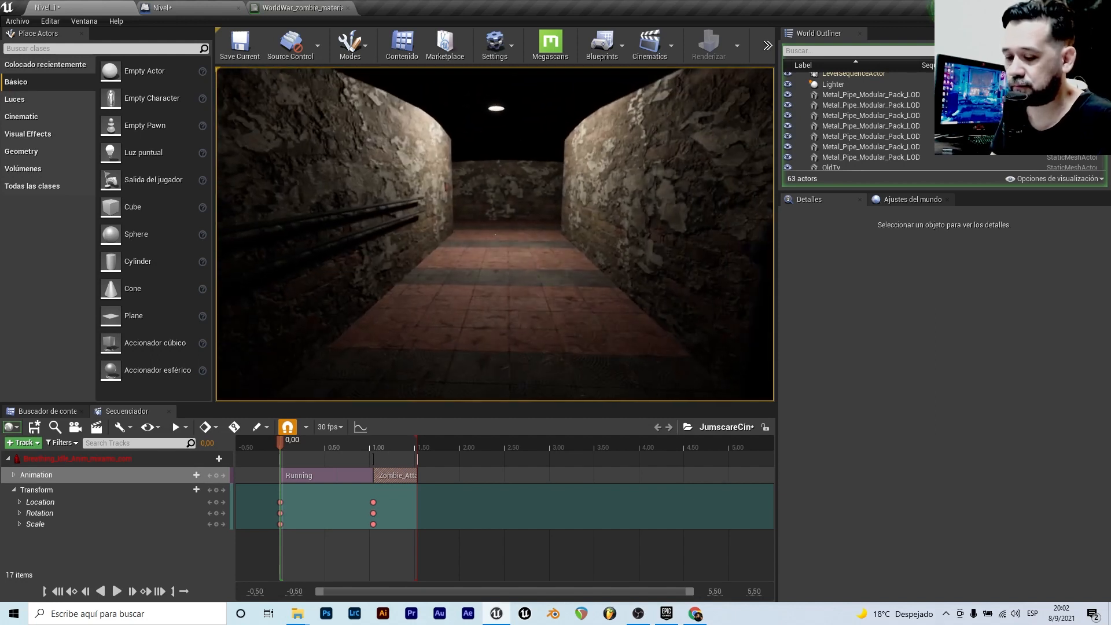
key(Escape)
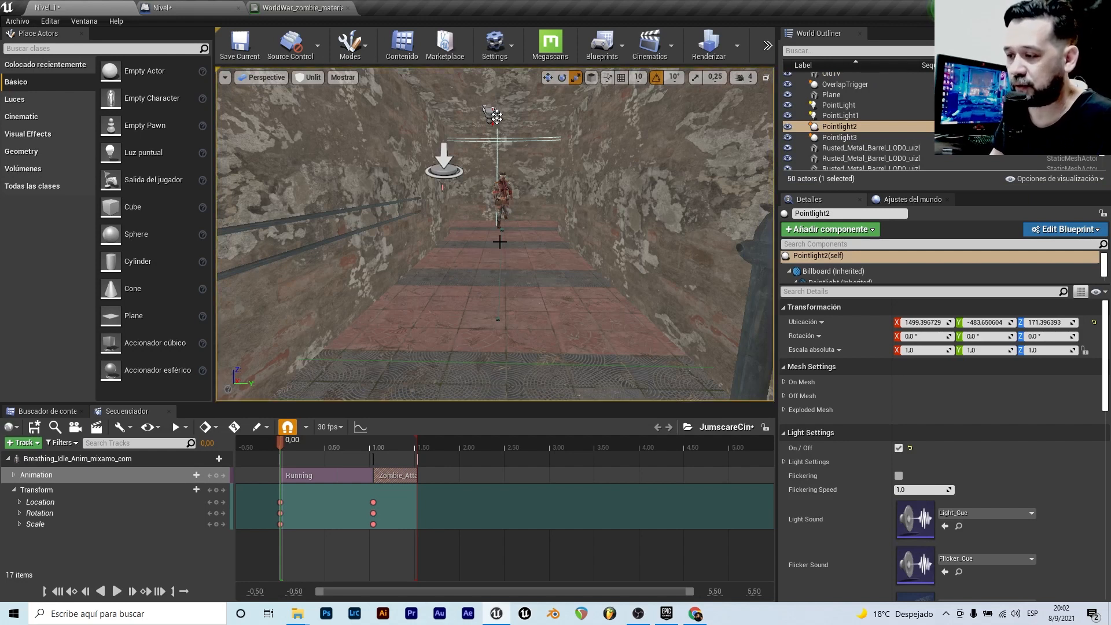
mouse_move(502, 223)
right_down()
mouse_move(521, 223)
mouse_move(497, 220)
right_up()
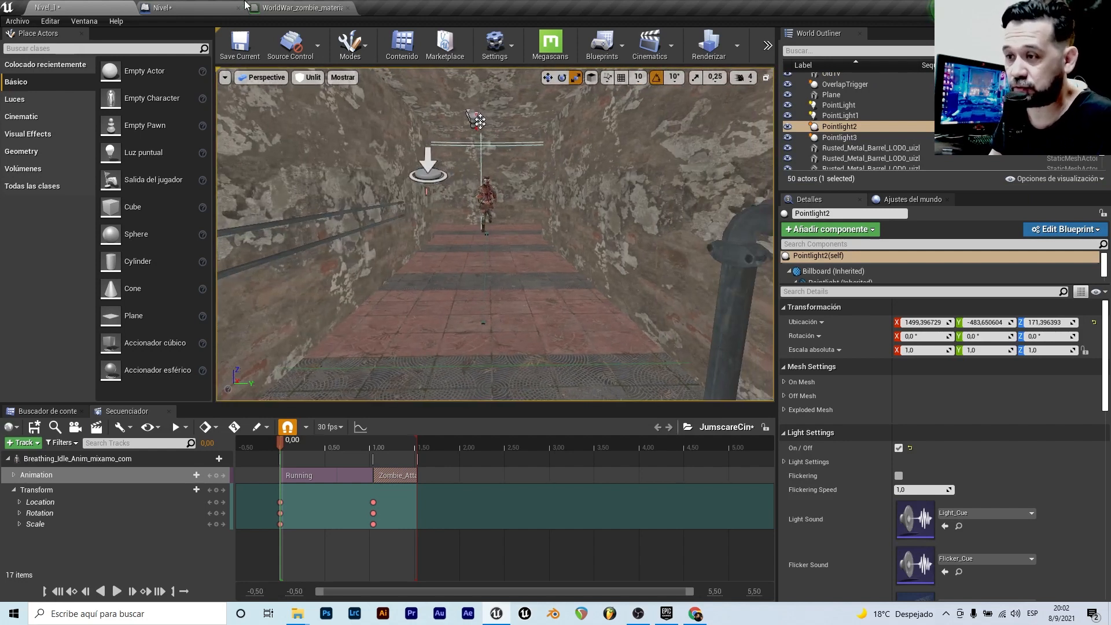
- Straighten the Play node in the level blueprint and move Esperar, DestroyActor and both actor references away from it to make room
click(184, 8)
scroll(486, 246, down, 2)
scroll(554, 230, down, 4)
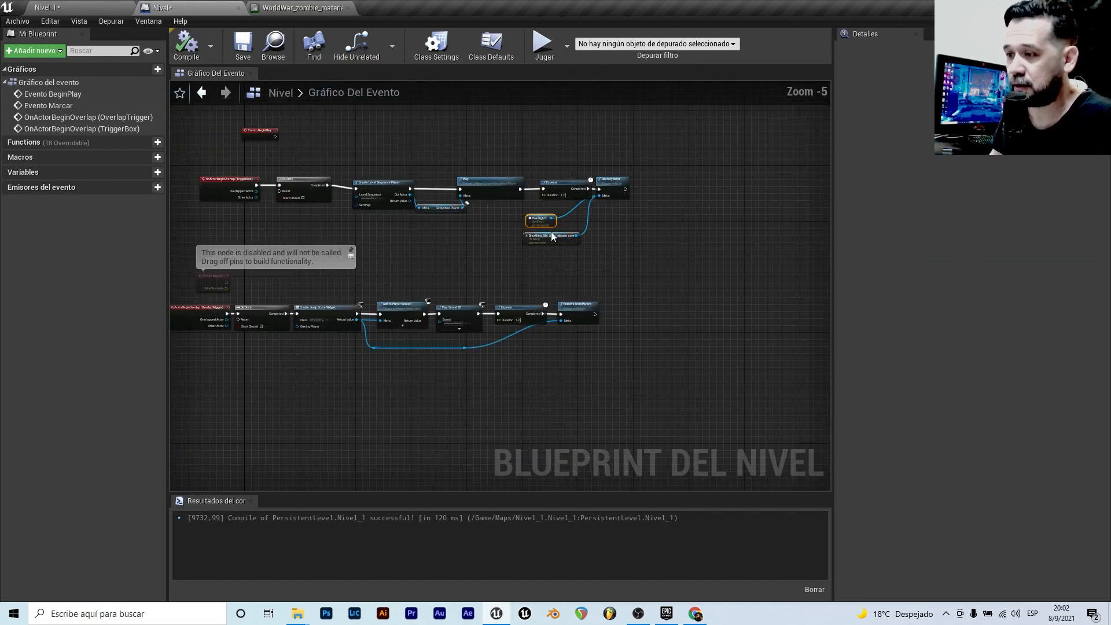
scroll(405, 176, up, 5)
drag(617, 209, 617, 200)
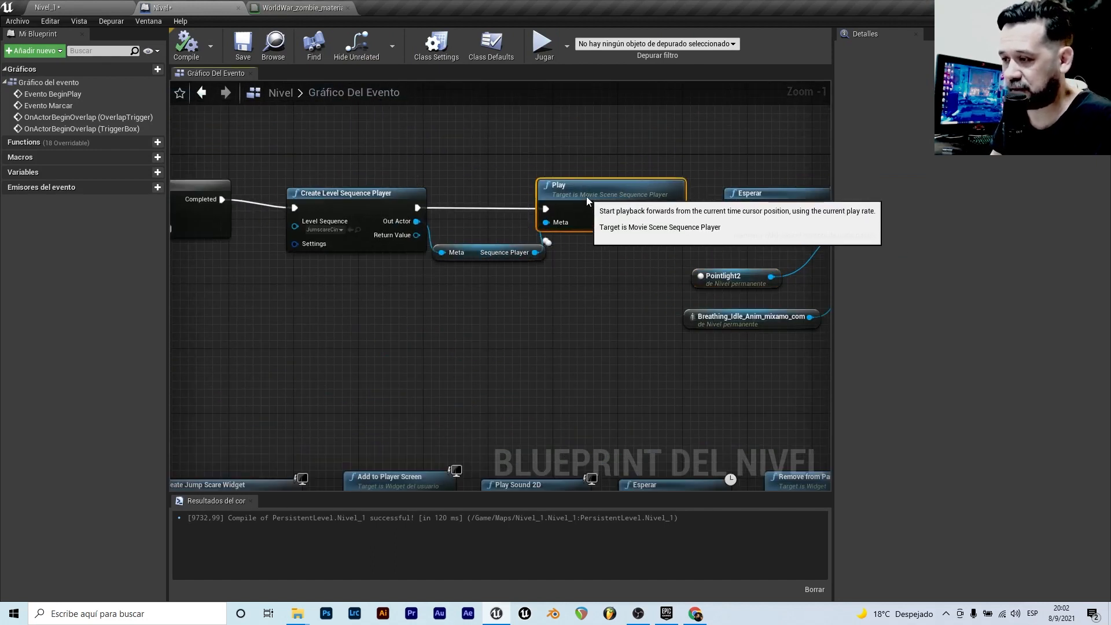
scroll(412, 199, down, 3)
drag(595, 161, 658, 282)
drag(603, 189, 658, 188)
scroll(501, 184, up, 4)
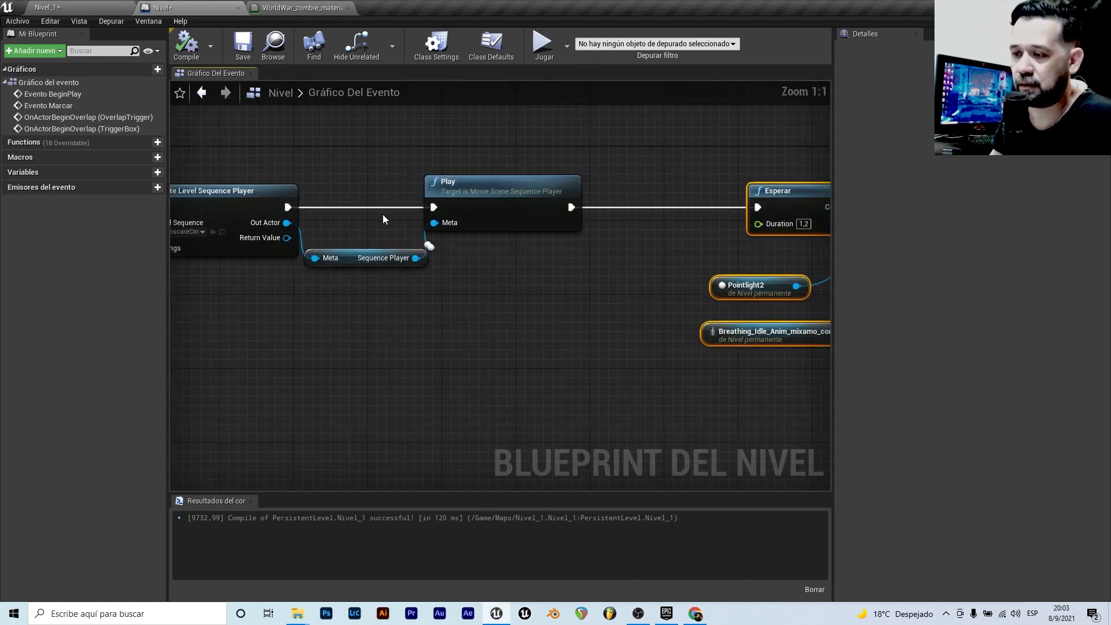
scroll(522, 220, down, 1)
scroll(581, 218, up, 1)
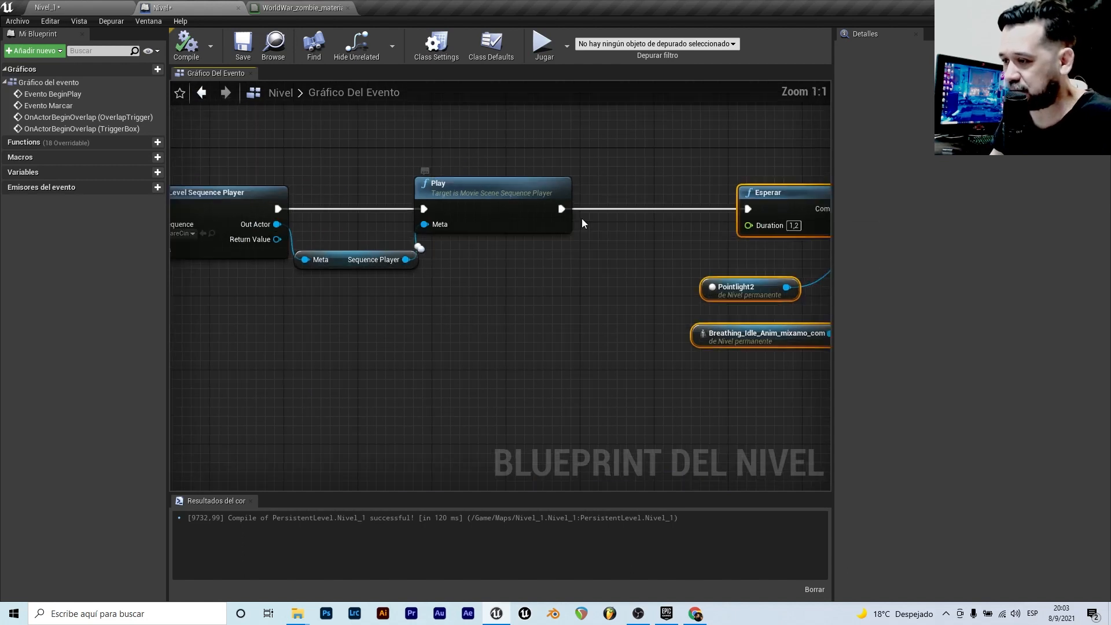
- Insert a Play Sound 2D node between Play and Esperar, space the nodes in line, compile the blueprint and return to the level
drag(605, 206, 604, 206)
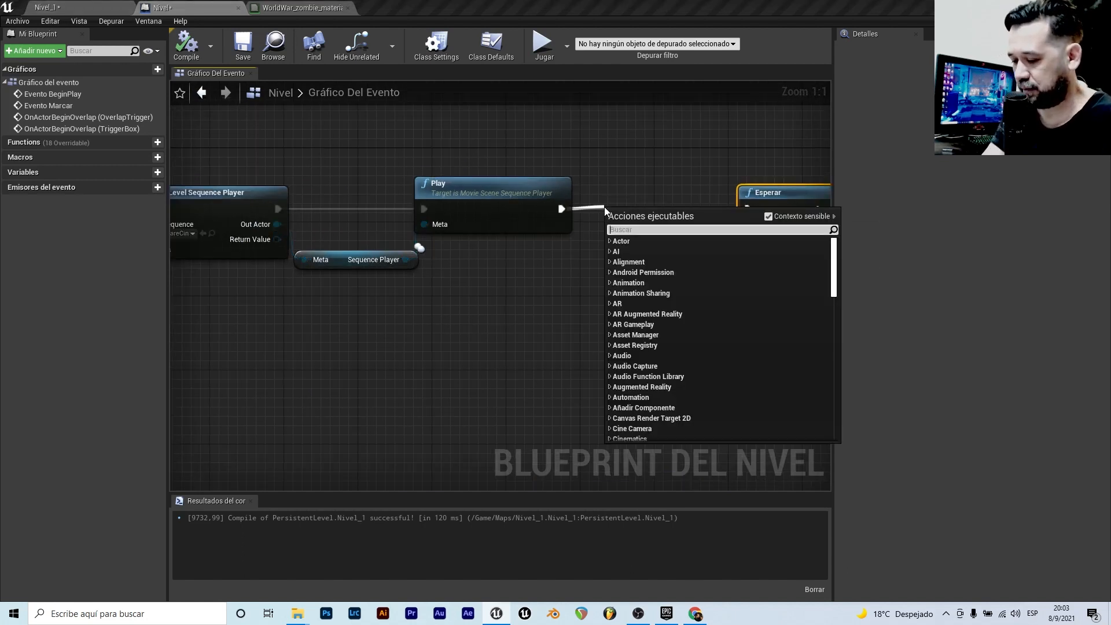
text(plays)
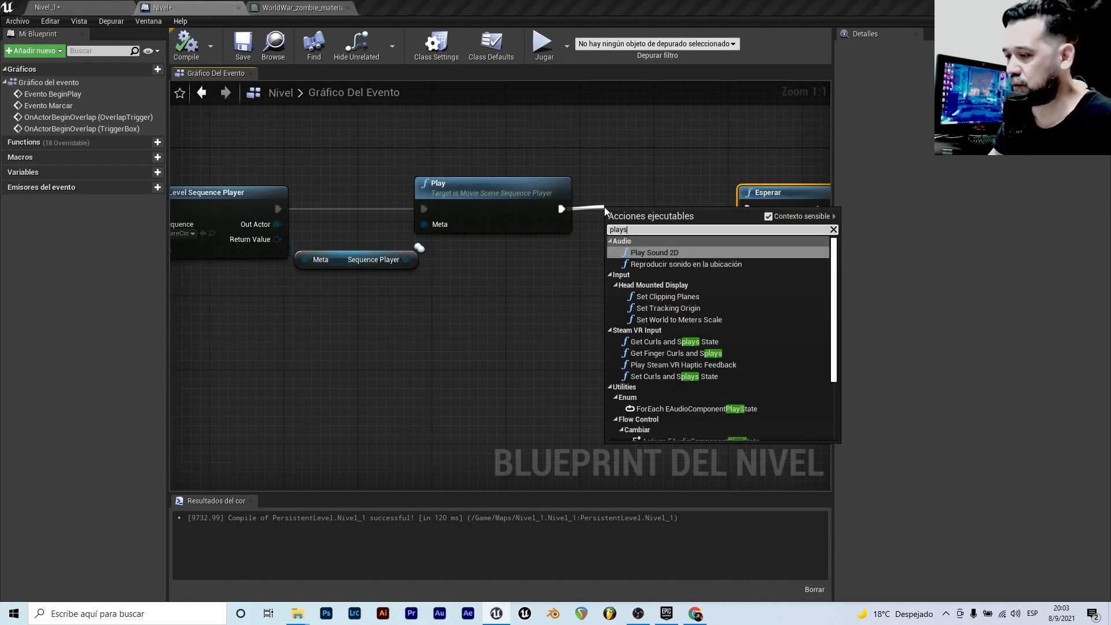
click(684, 252)
scroll(711, 186, down, 1)
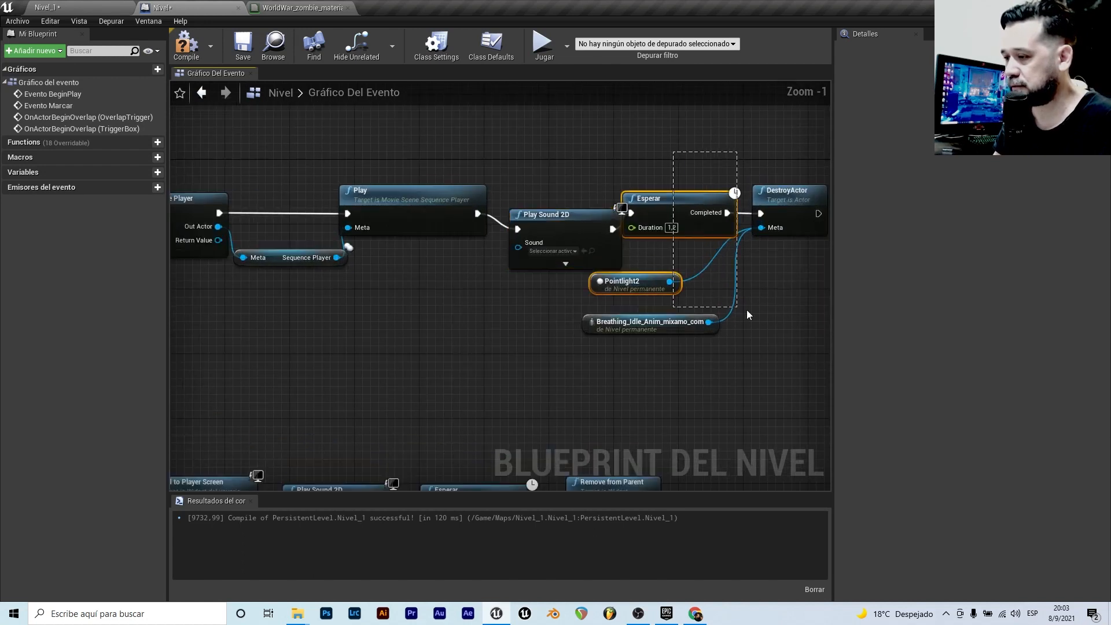
drag(704, 228, 786, 228)
drag(596, 215, 621, 199)
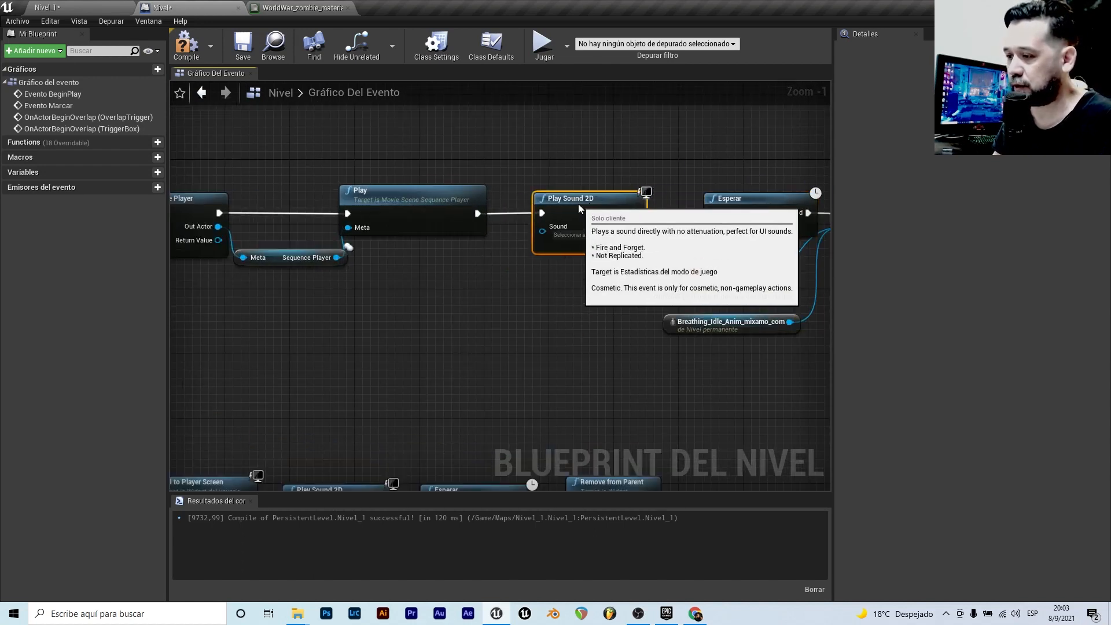
click(191, 49)
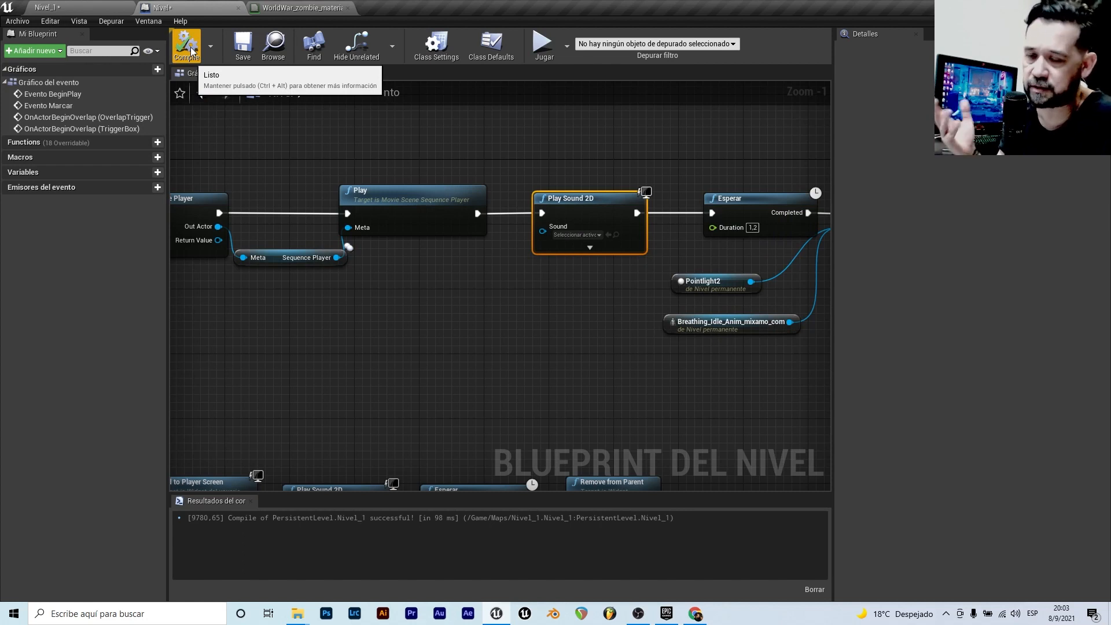
click(107, 5)
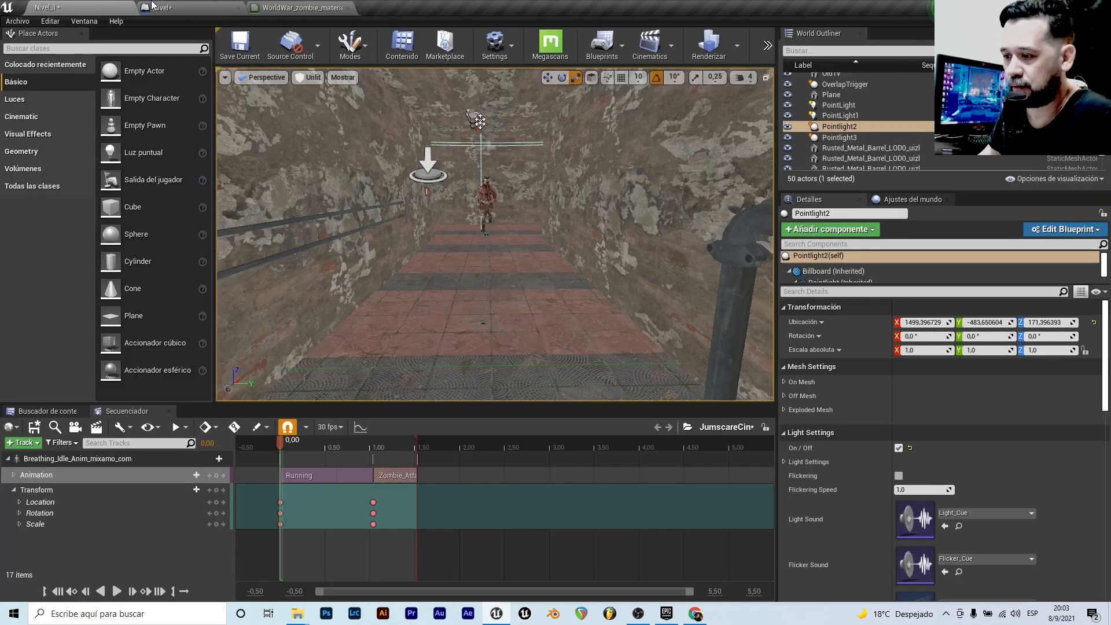
- Assign the 369249 sound from the Content/Audio folder to the Play Sound 2D node, compile and save the level blueprint, and return to the level
click(45, 411)
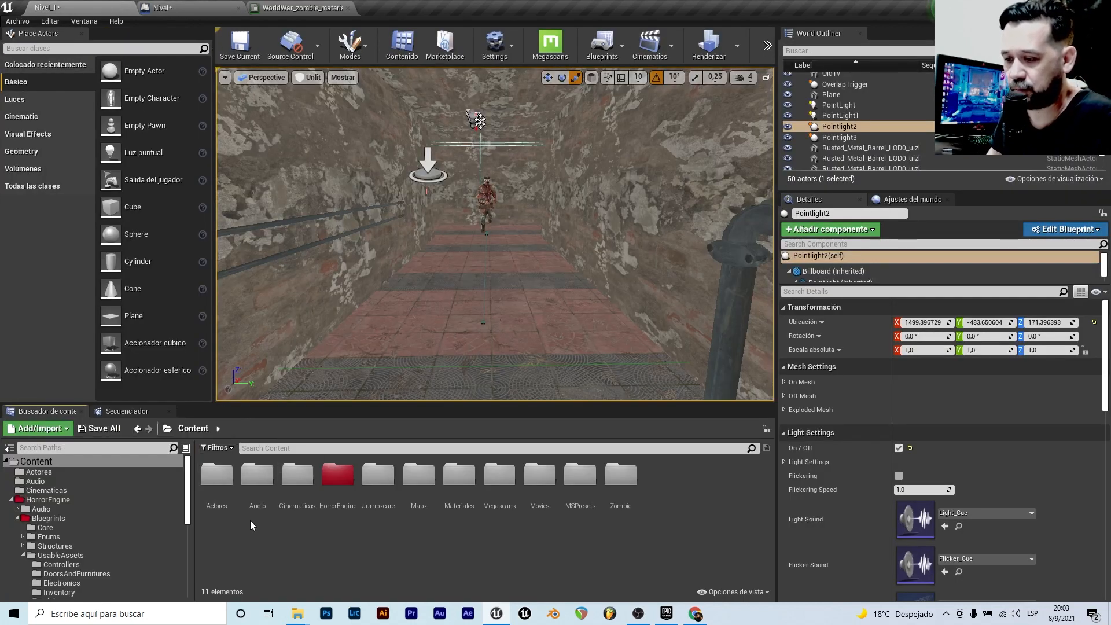
double_click(259, 474)
drag(220, 491, 586, 238)
key(F7)
key(ctrl+s)
click(63, 5)
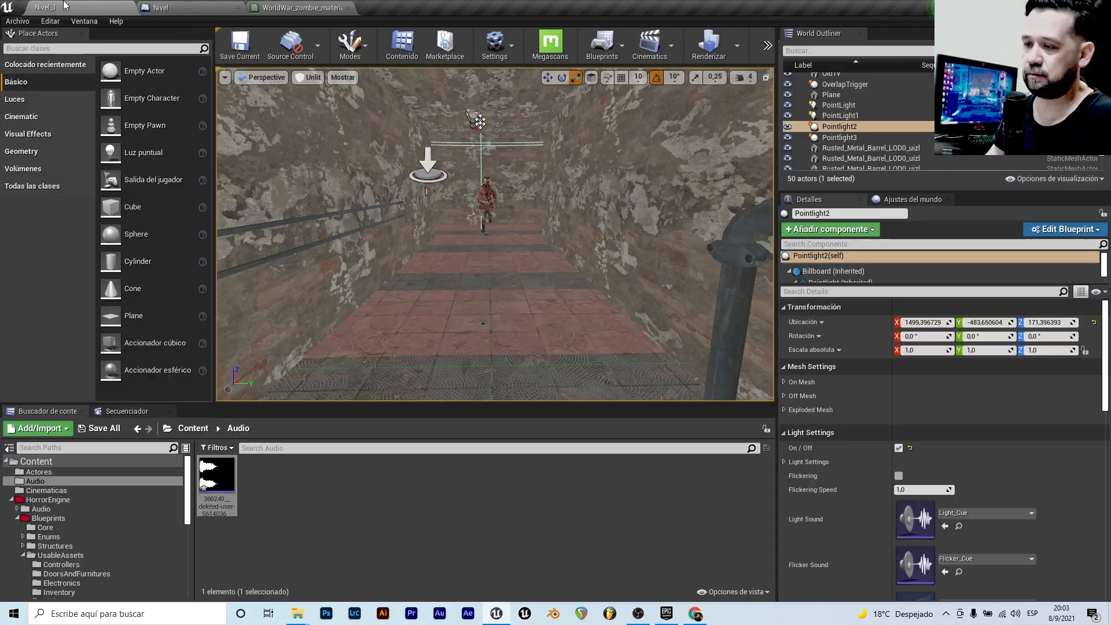
- Playtest the corridor to check the jumpscare sound against the zombie attack, and stop the preview
click(767, 45)
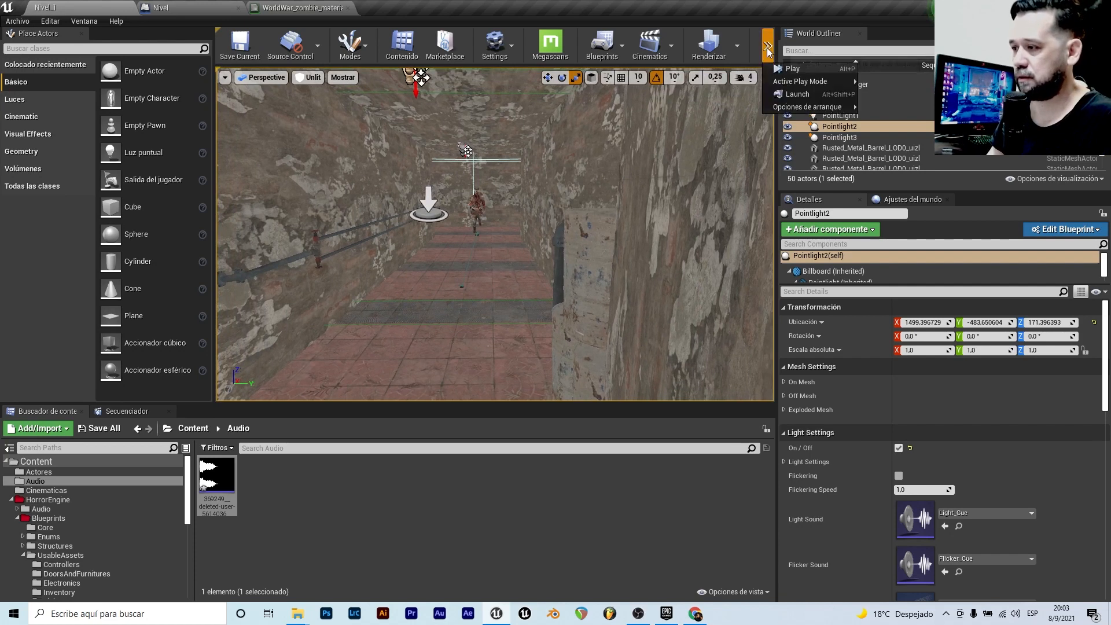
click(785, 74)
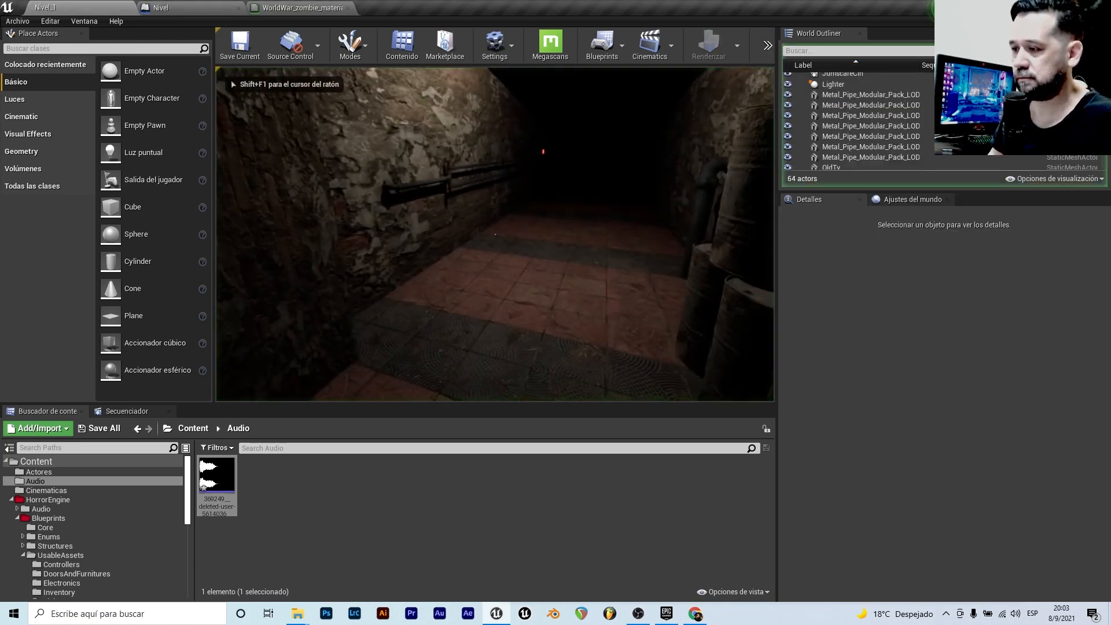
key(w)
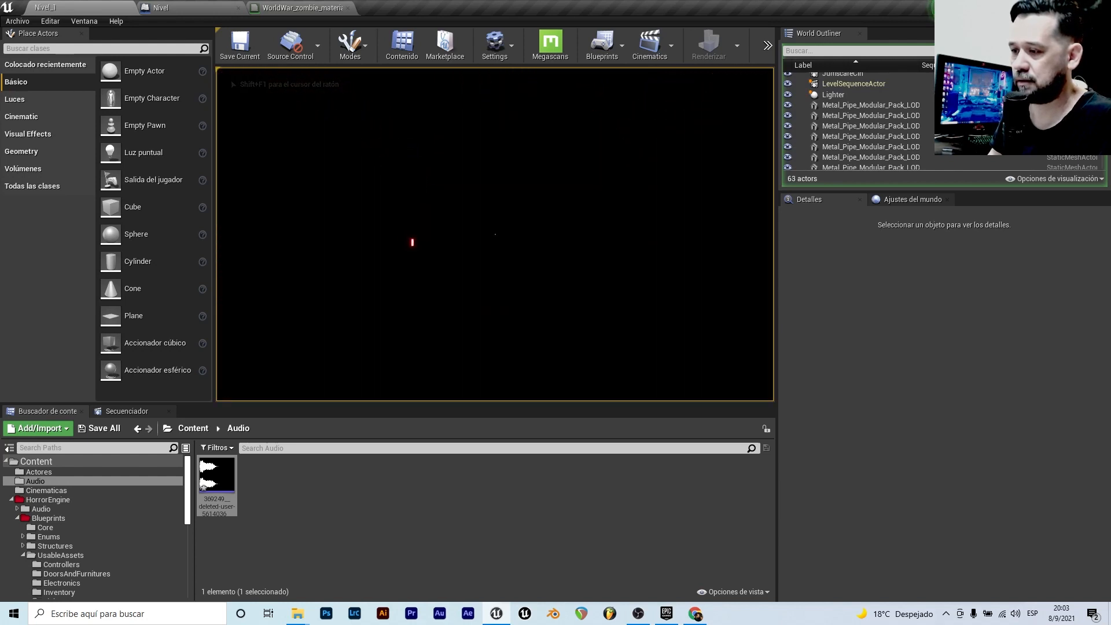
key(Escape)
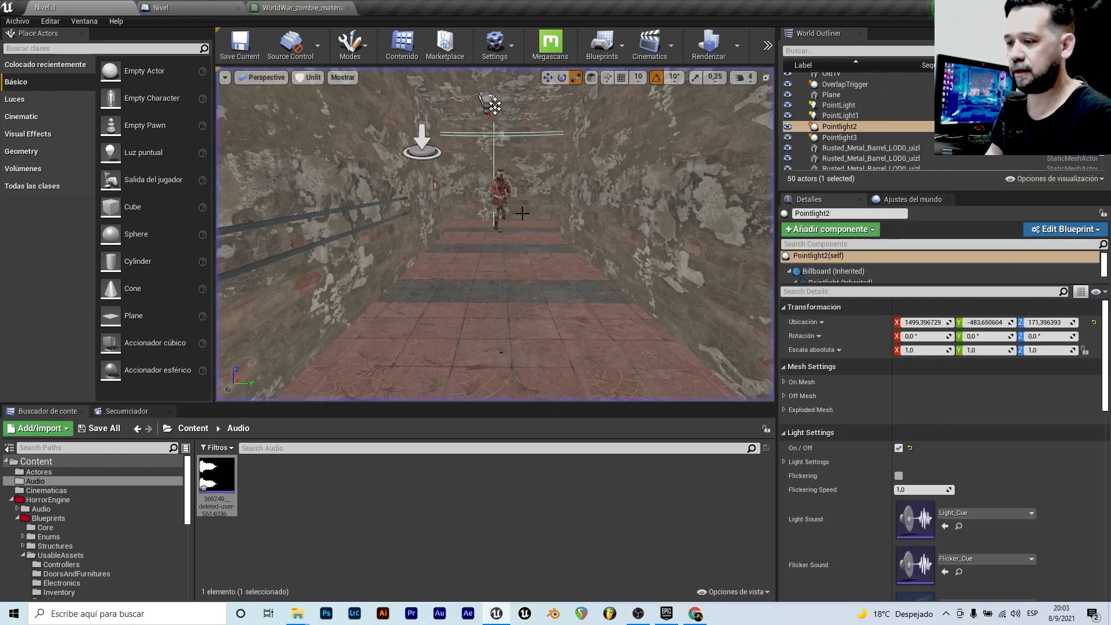
- Set the Esperar node's Duration to 1,0 in the level blueprint, compile it and return to the level
key(s)
mouse_move(294, 77)
right_down()
mouse_move(308, 58)
mouse_move(293, 77)
right_up()
mouse_move(463, 213)
right_down()
mouse_move(480, 231)
mouse_move(457, 213)
right_up()
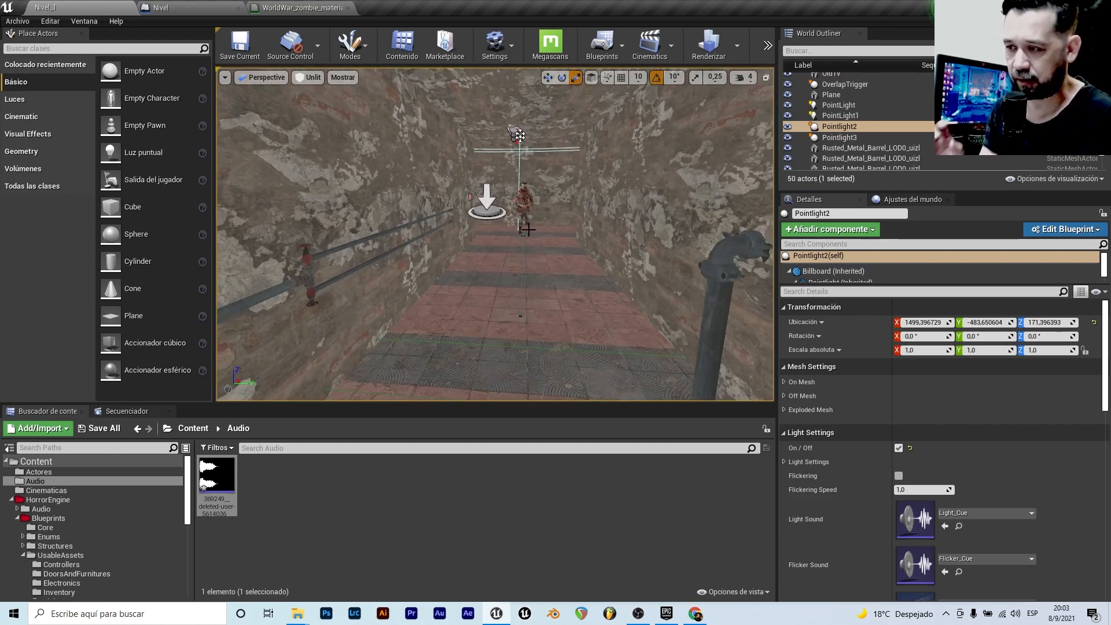
click(268, 8)
click(194, 7)
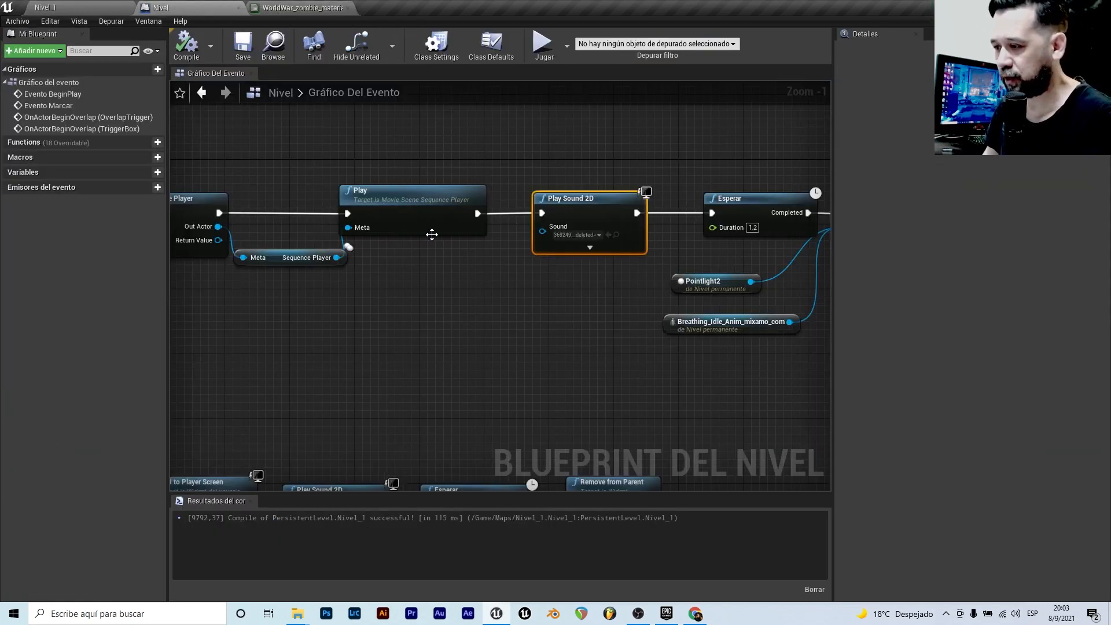
scroll(432, 234, down, 1)
scroll(705, 254, up, 2)
mouse_move(712, 221)
mouse_down()
mouse_move(737, 236)
mouse_move(693, 224)
mouse_up()
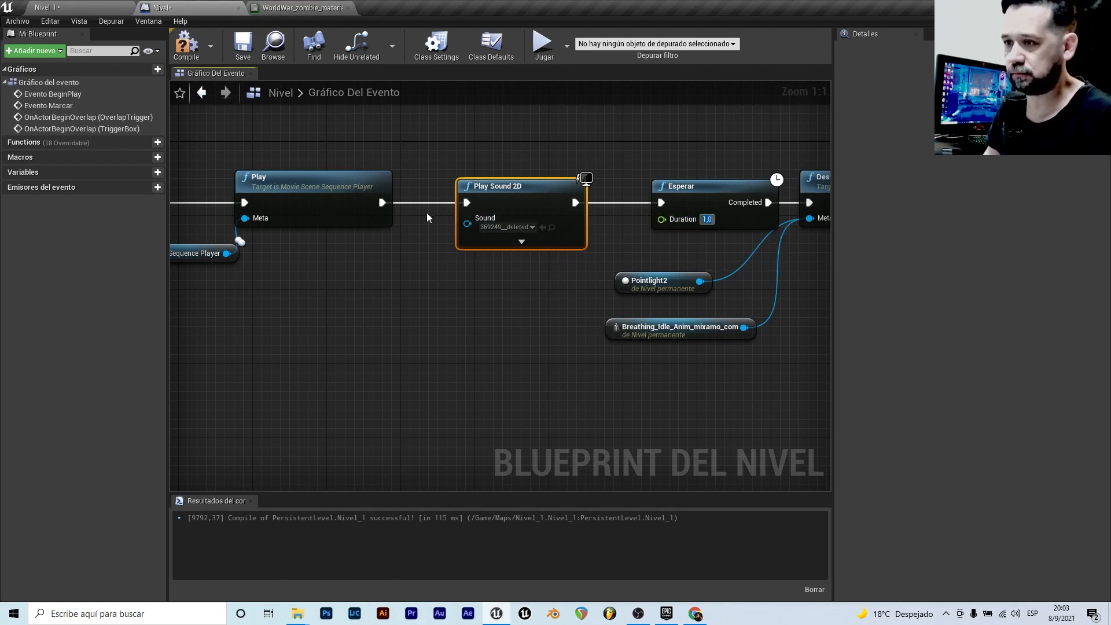
click(190, 51)
click(87, 7)
- Playtest the corridor from farther back to check the timing of the 1,0-second delay, and stop the preview
click(768, 46)
right_drag(670, 153, 686, 165)
click(768, 46)
click(786, 73)
key(w)
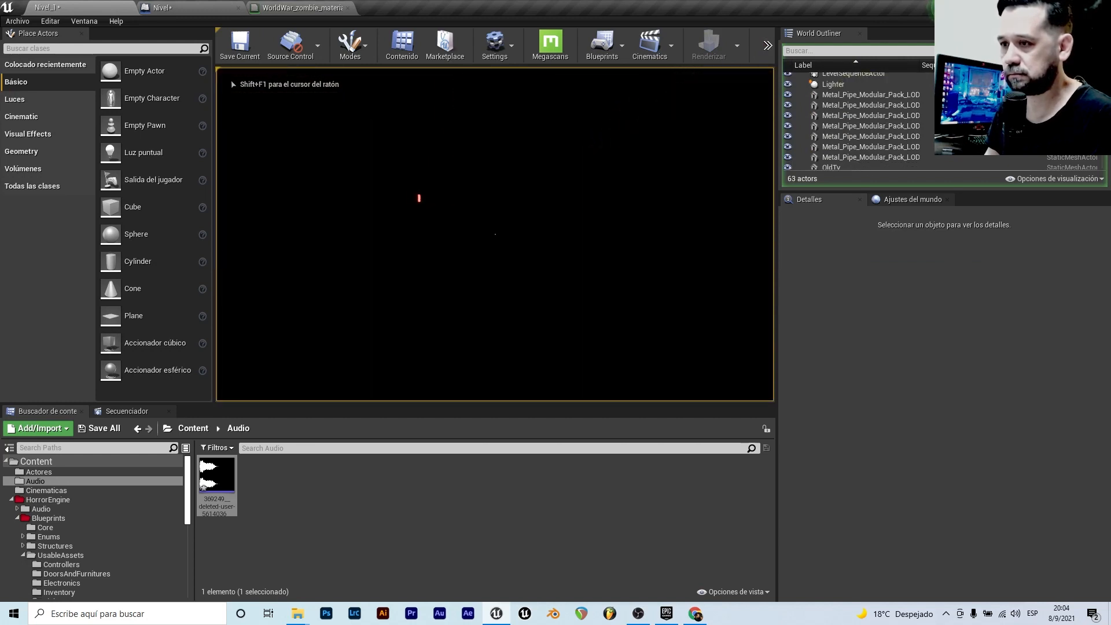
key(Escape)
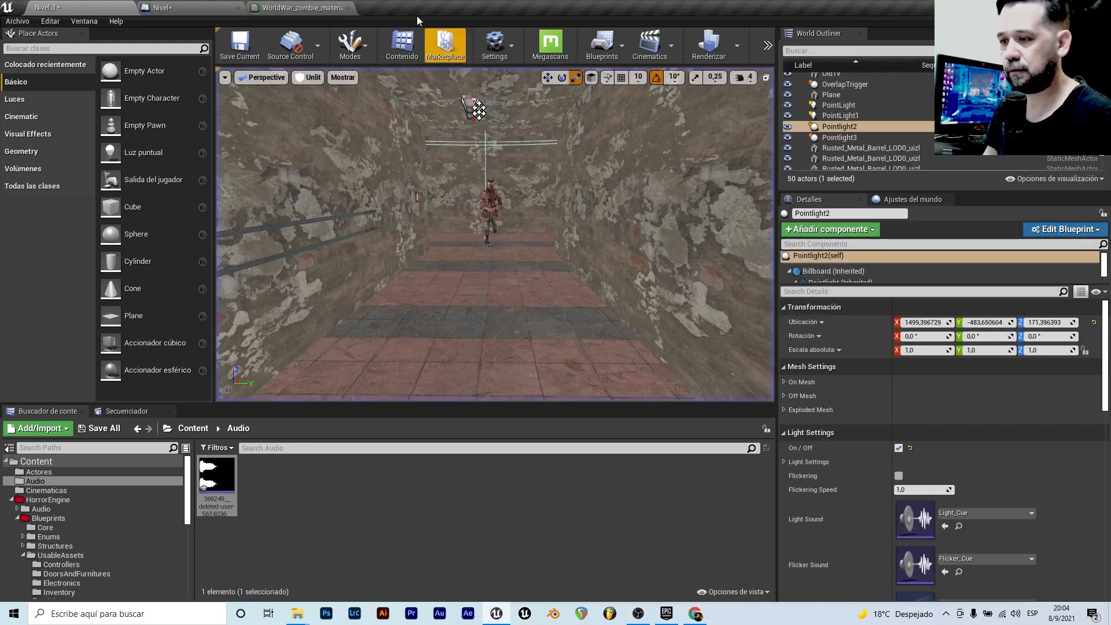
- Shorten the Esperar node's Duration to 0,8 in the level blueprint, compile it and return to the level
click(325, 8)
click(186, 7)
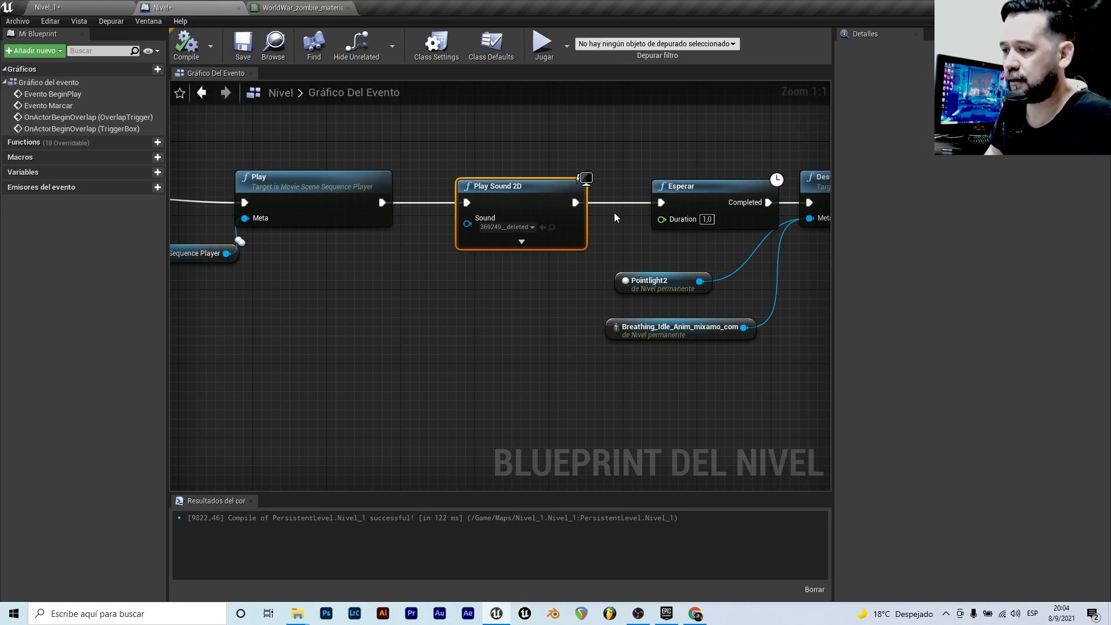
scroll(533, 195, down, 2)
scroll(702, 227, up, 2)
drag(645, 208, 607, 208)
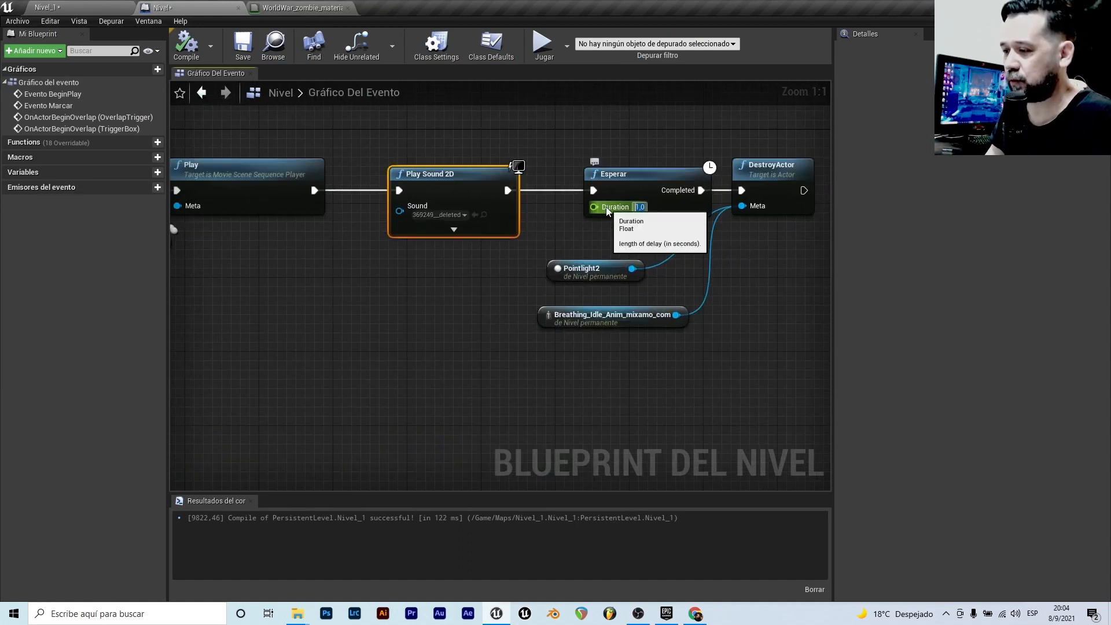
text(0)
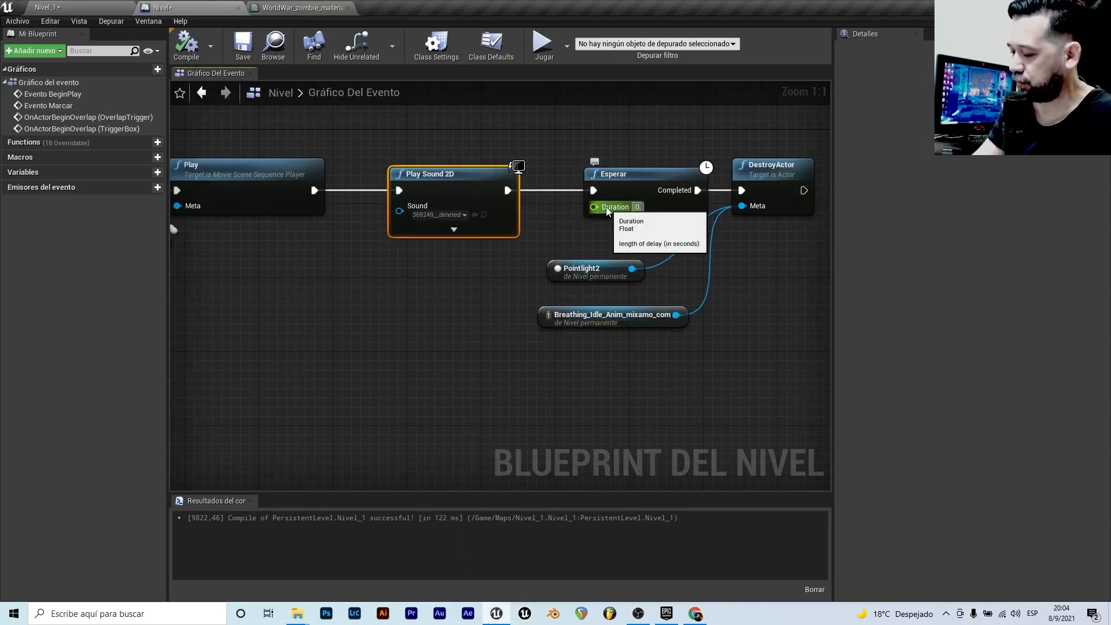
text(,8)
key(Return)
click(187, 47)
click(81, 8)
- Playtest the jumpscare repeatedly along the corridor to check when the zombie and light are destroyed, stopping the preview after each run
right_drag(492, 231, 490, 264)
key(s)
key(w)
click(767, 46)
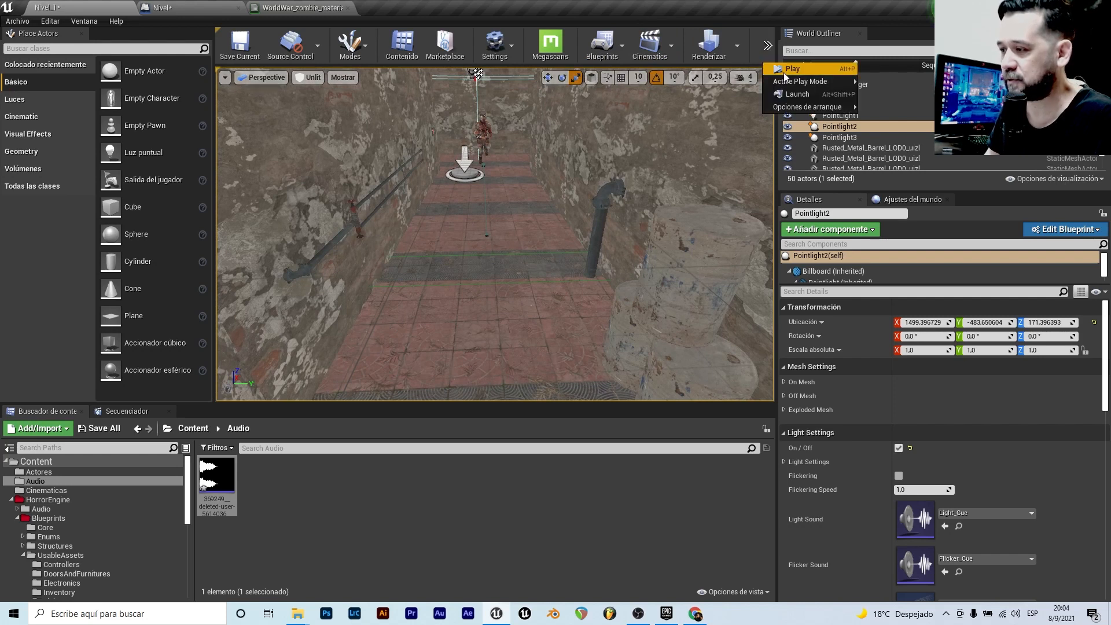
click(808, 68)
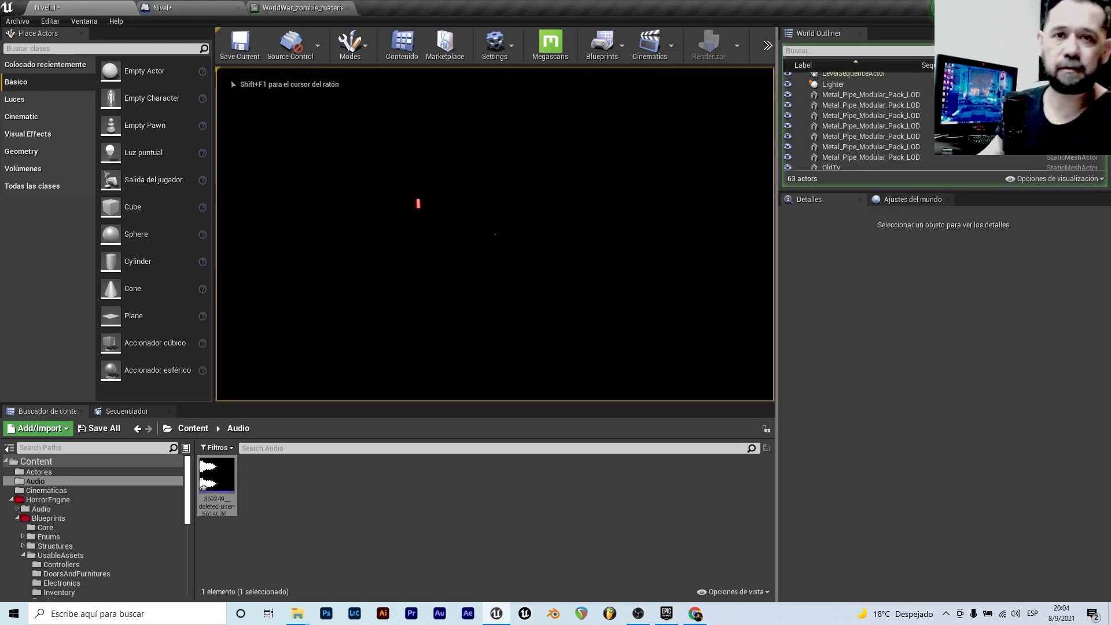
key(Escape)
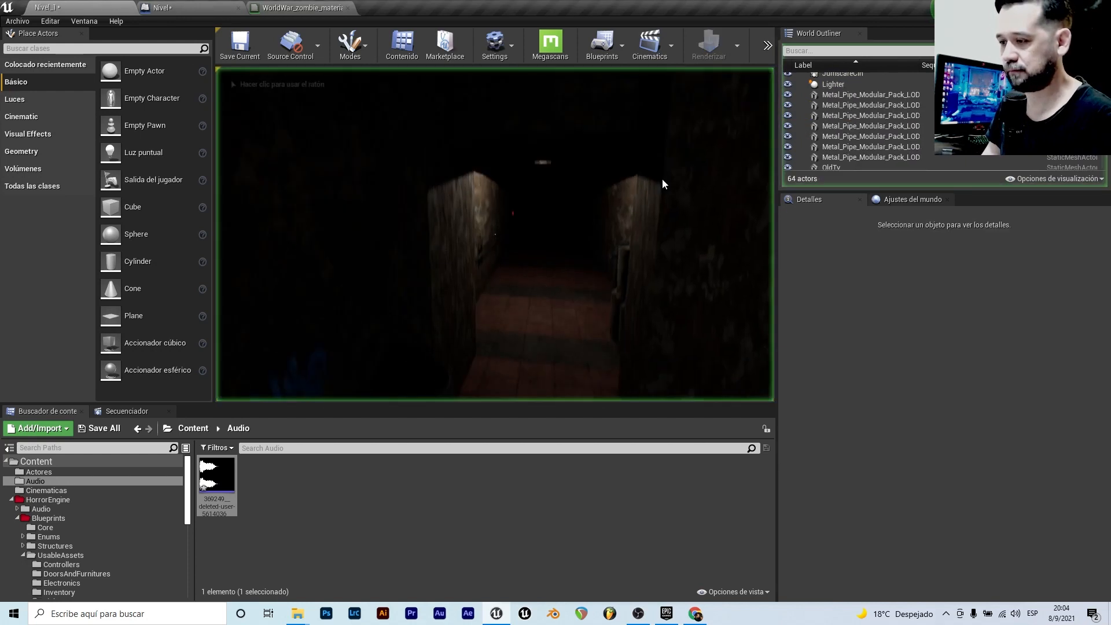
click(662, 178)
key(w)
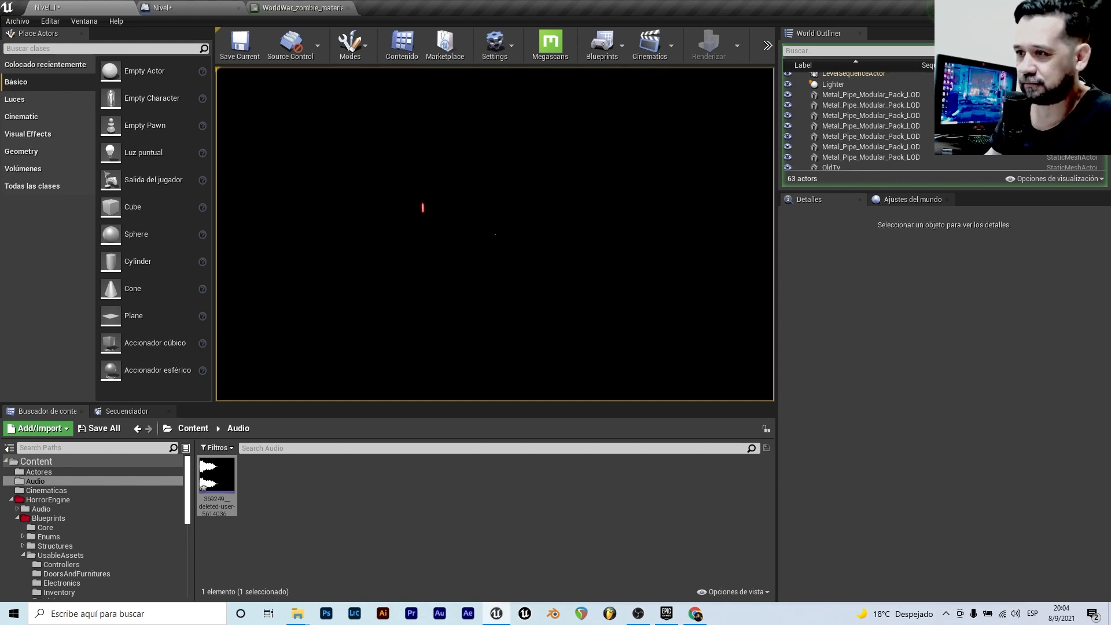
key(Escape)
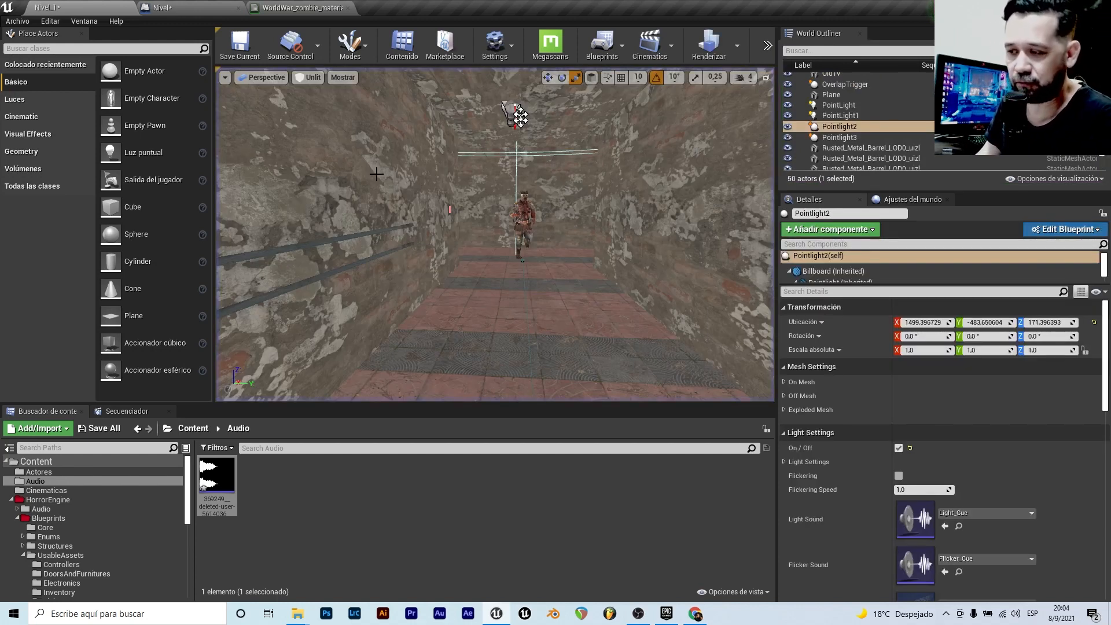